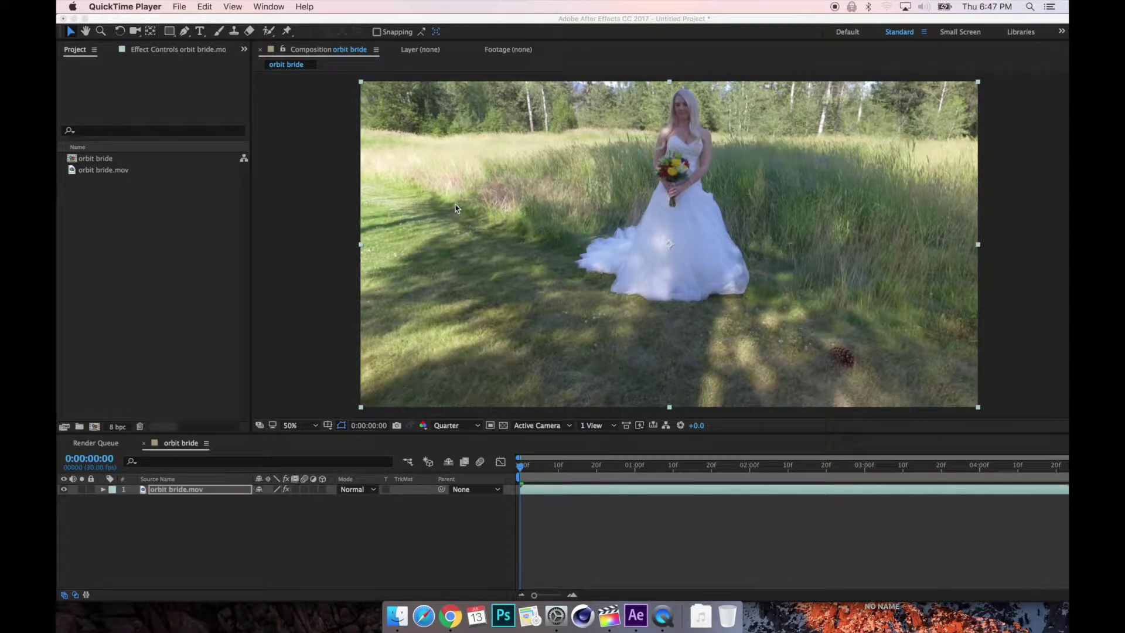
Bring up the orbit bride.mov footage and move the playhead to about 0:00:00:12
{"action": "left_click", "coordinate": [88, 176]}
{"action": "left_click", "coordinate": [89, 171]}
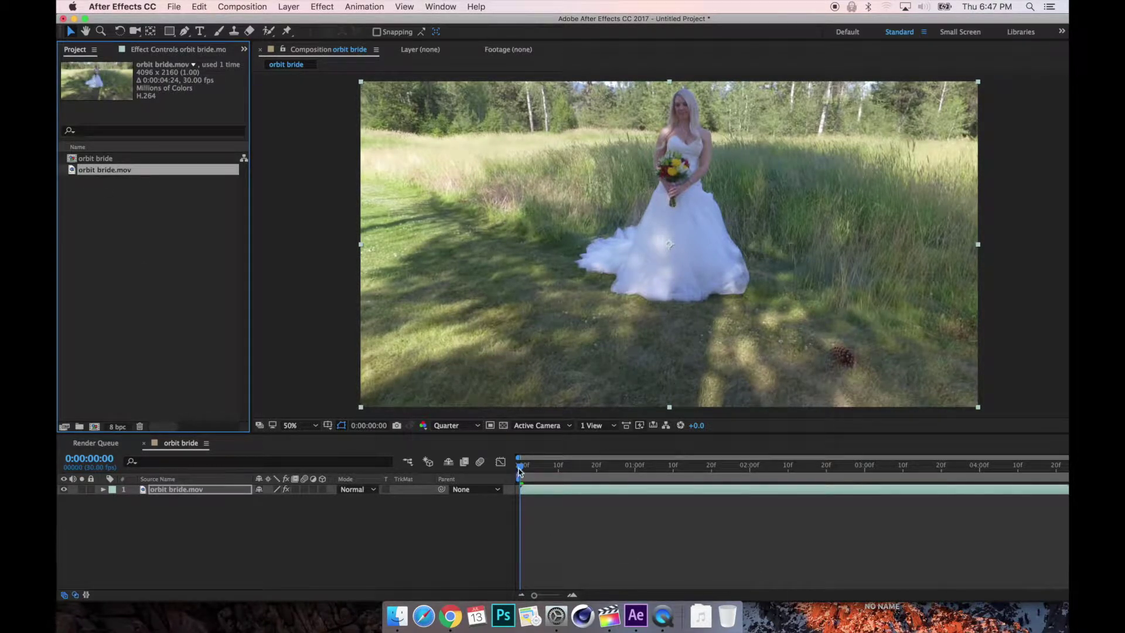
{"action": "left_click_drag", "start_coordinate": [520, 466], "coordinate": [566, 469]}
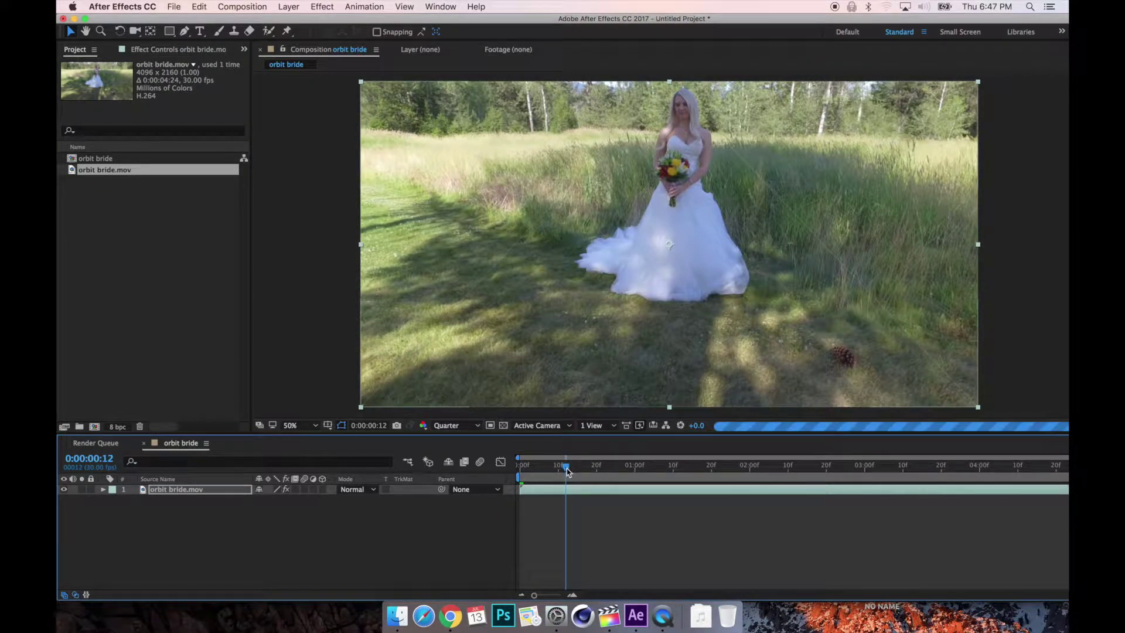
{"action": "left_click", "coordinate": [396, 617]}
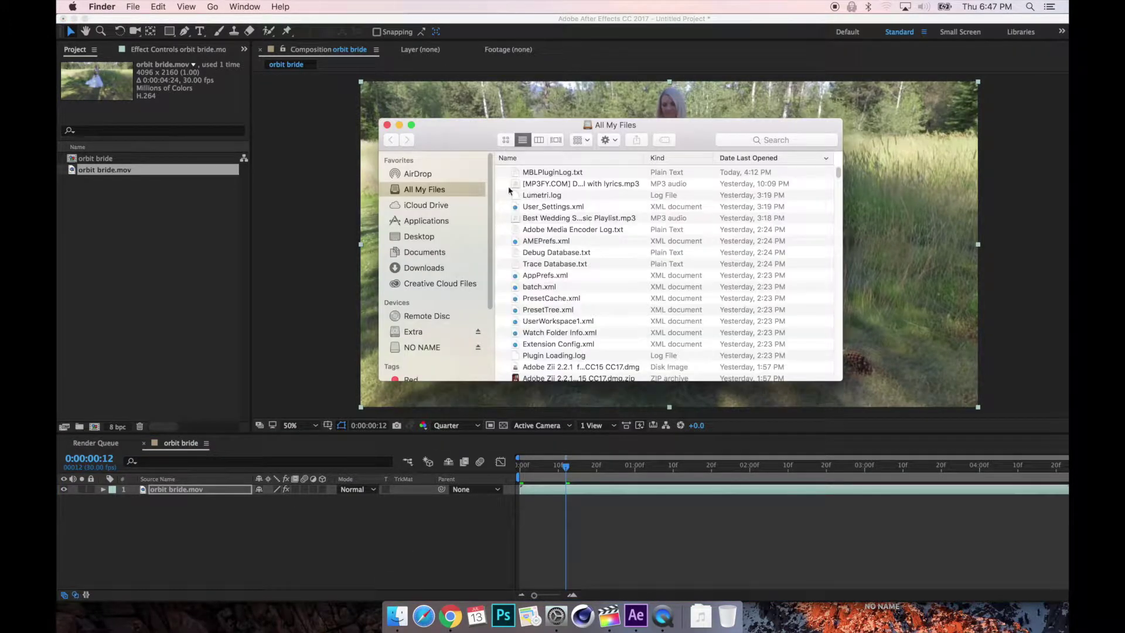
{"action": "left_click", "coordinate": [419, 335]}
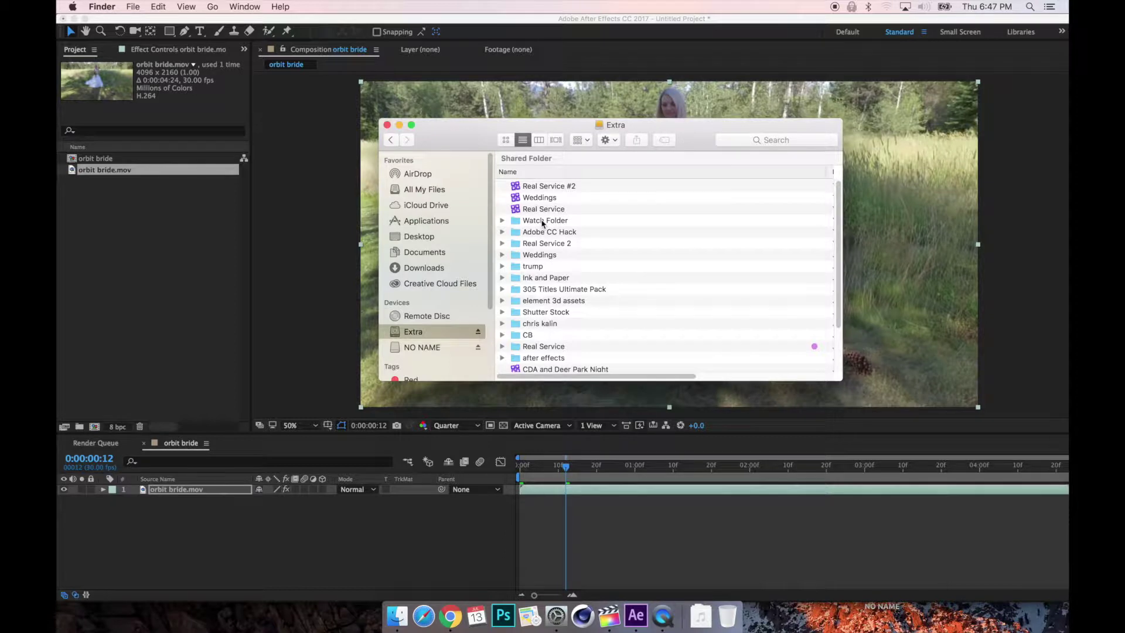
{"action": "double_click", "coordinate": [542, 220]}
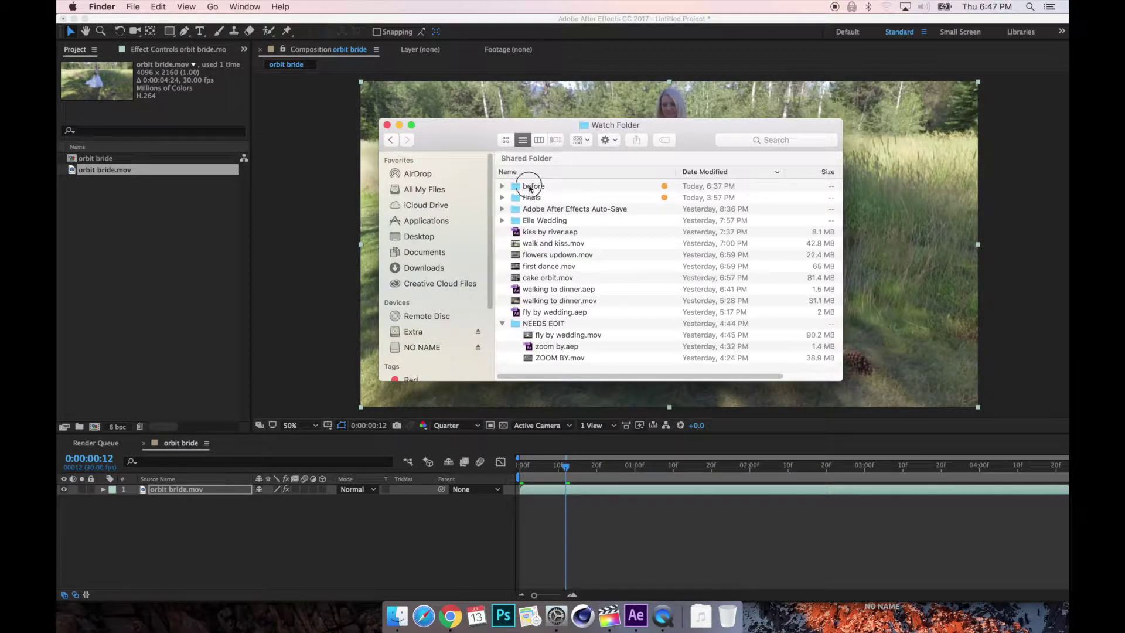
{"action": "double_click", "coordinate": [530, 185]}
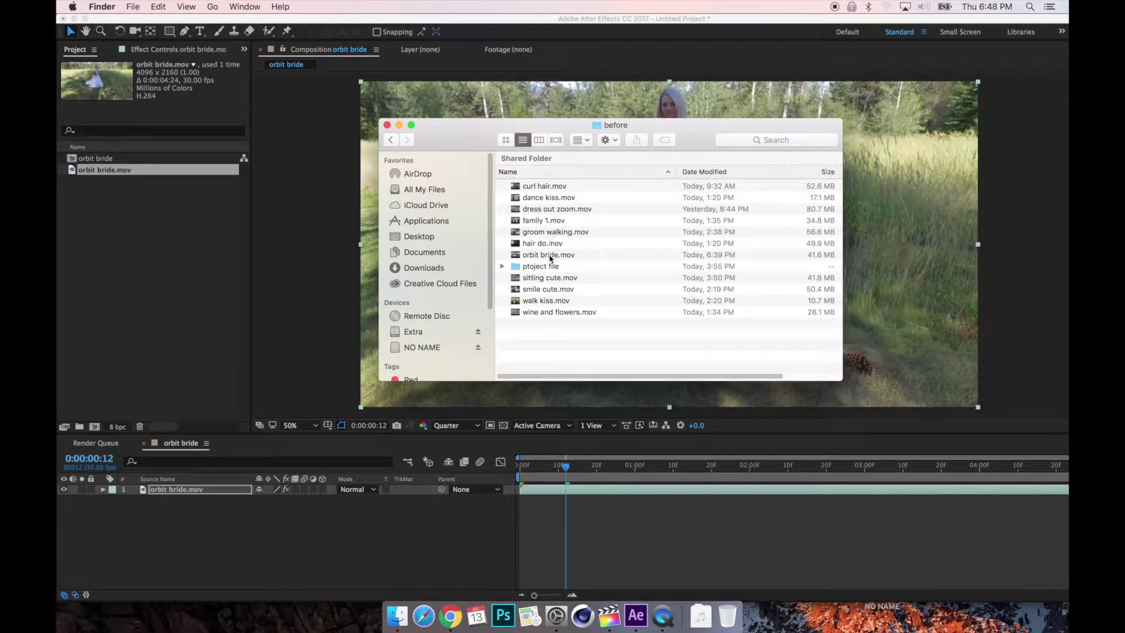
{"action": "left_click", "coordinate": [547, 256]}
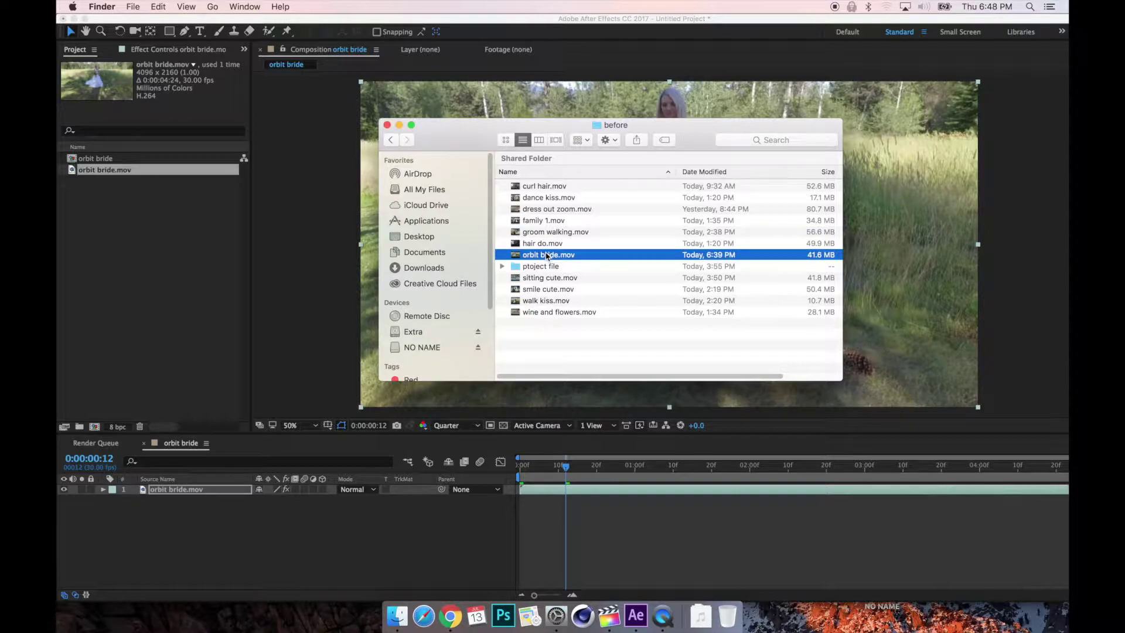
{"action": "key", "text": "space"}
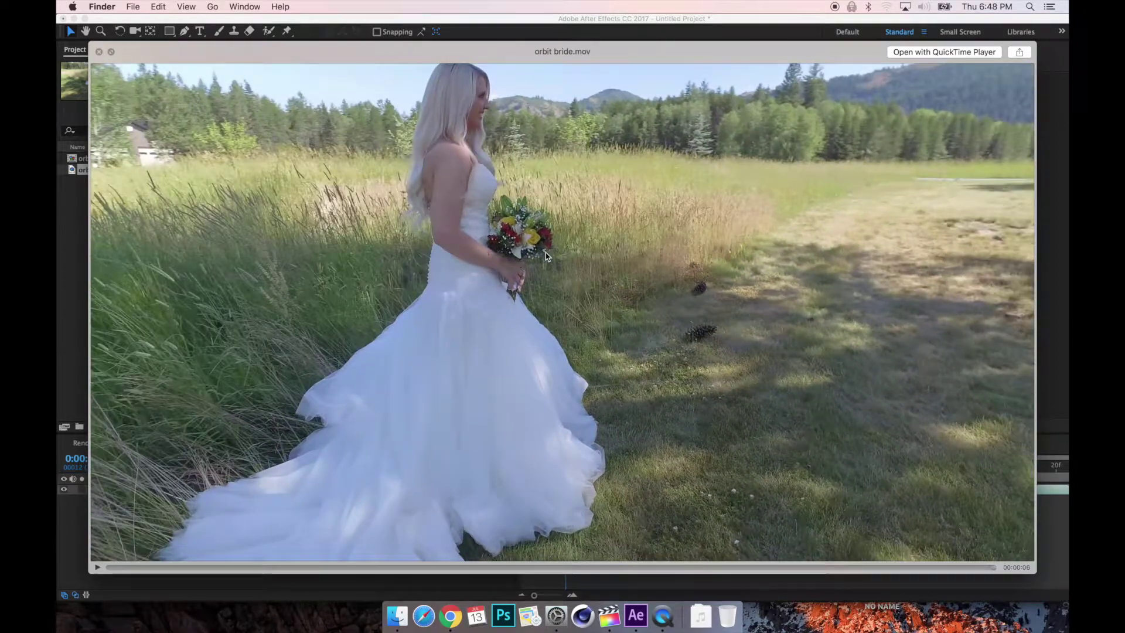
{"action": "key", "text": "space"}
{"action": "key", "text": "space"}
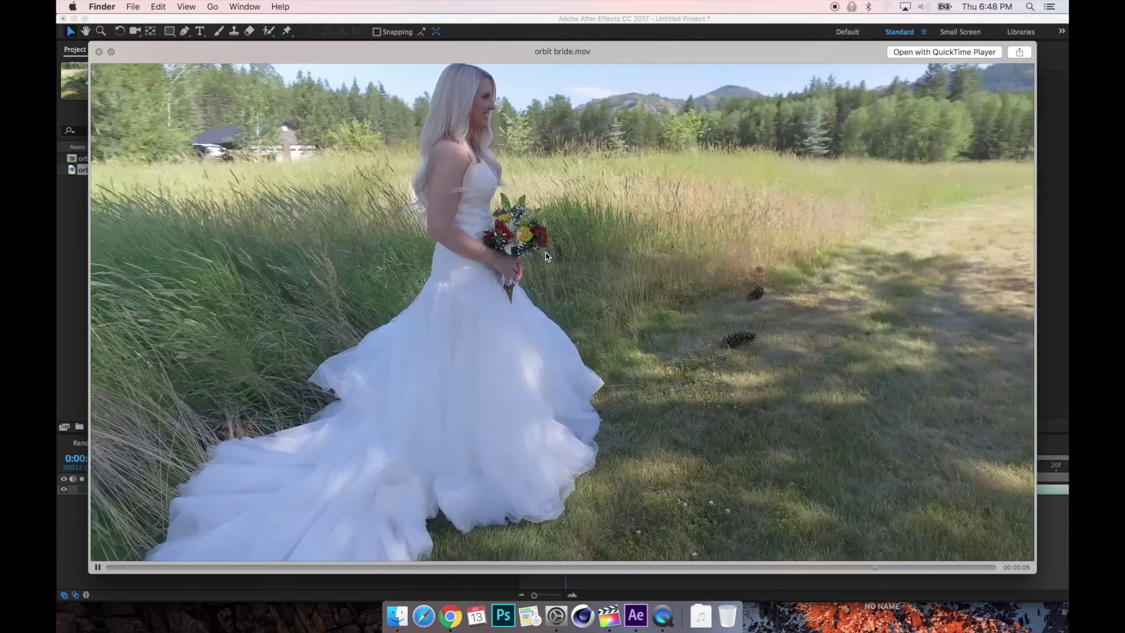
{"action": "key", "text": "space"}
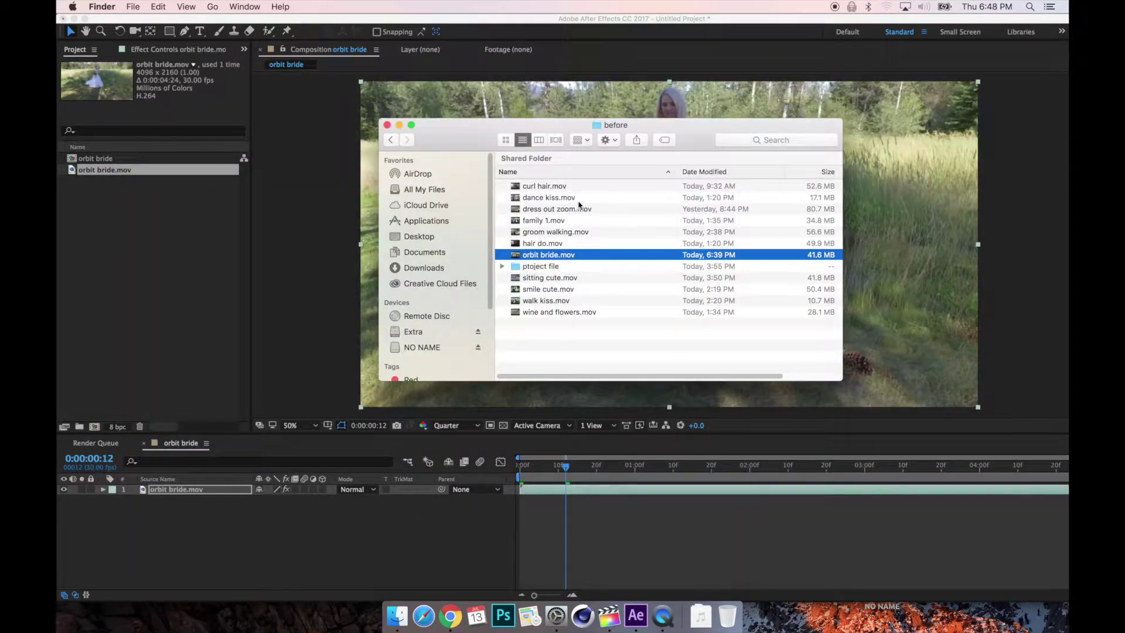
{"action": "left_click", "coordinate": [101, 267]}
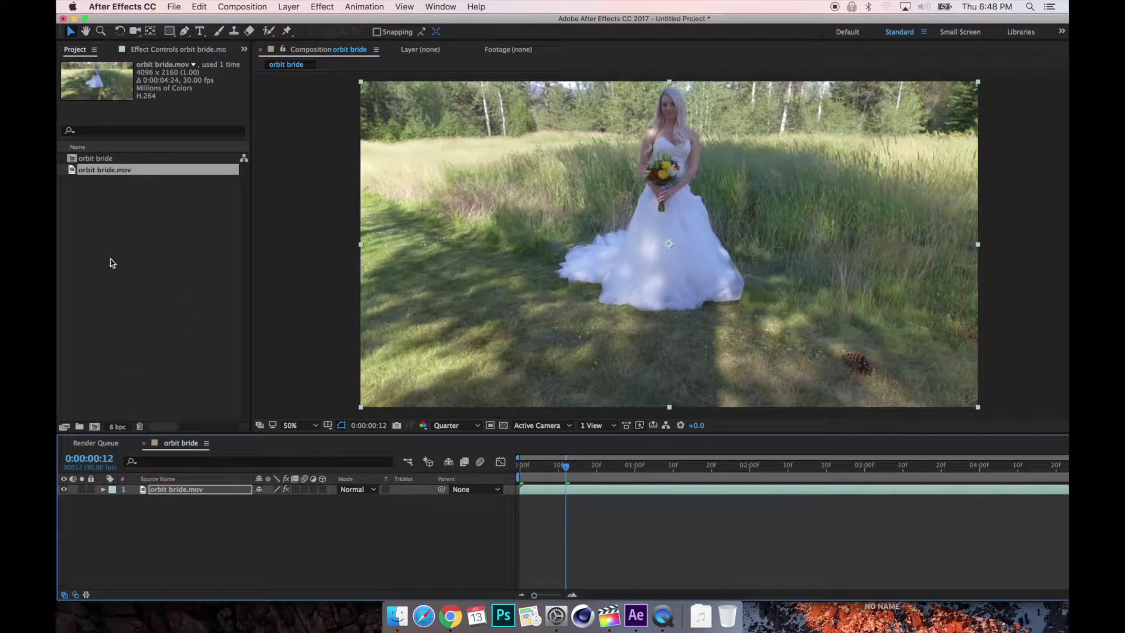
{"action": "double_click", "coordinate": [158, 276]}
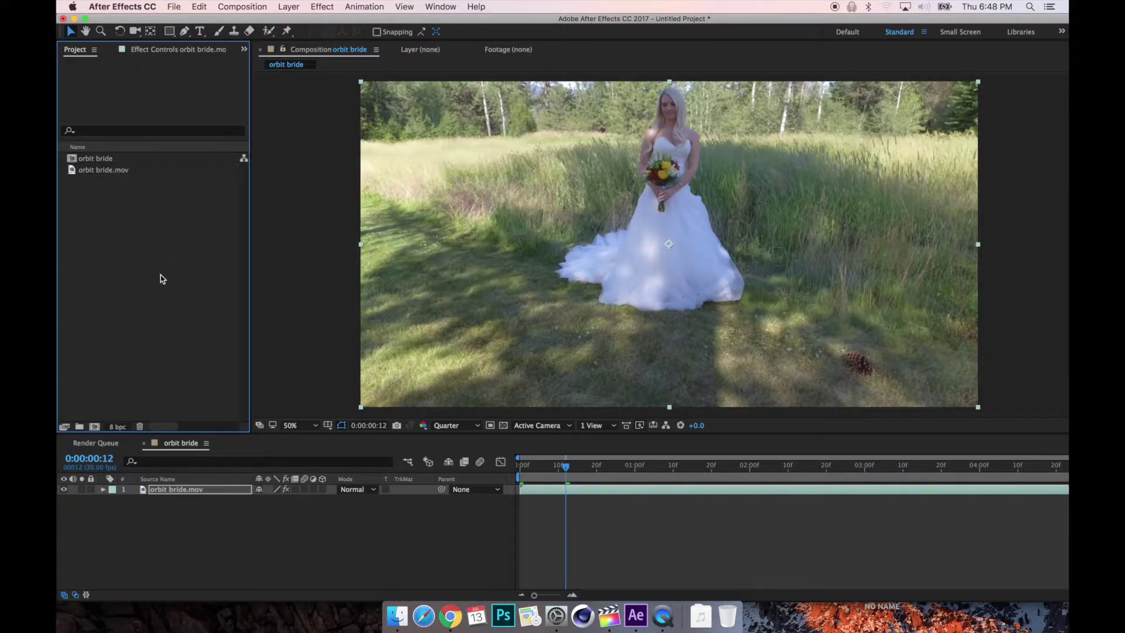
{"action": "scroll", "coordinate": [644, 258], "scroll_direction": "down", "scroll_amount": 3}
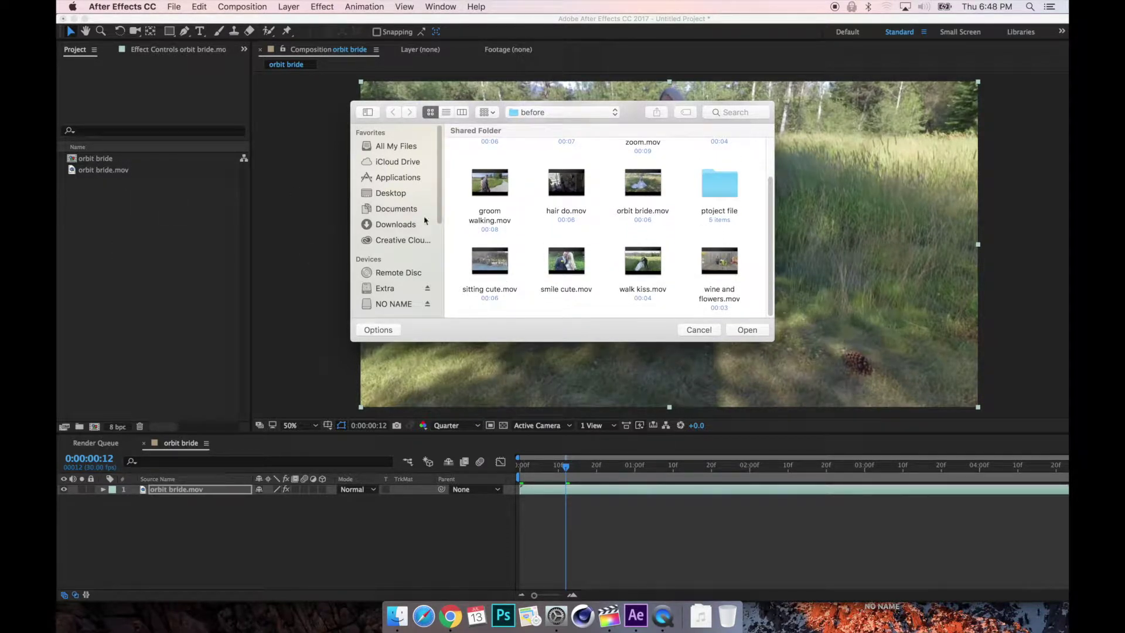
{"action": "left_click", "coordinate": [660, 202]}
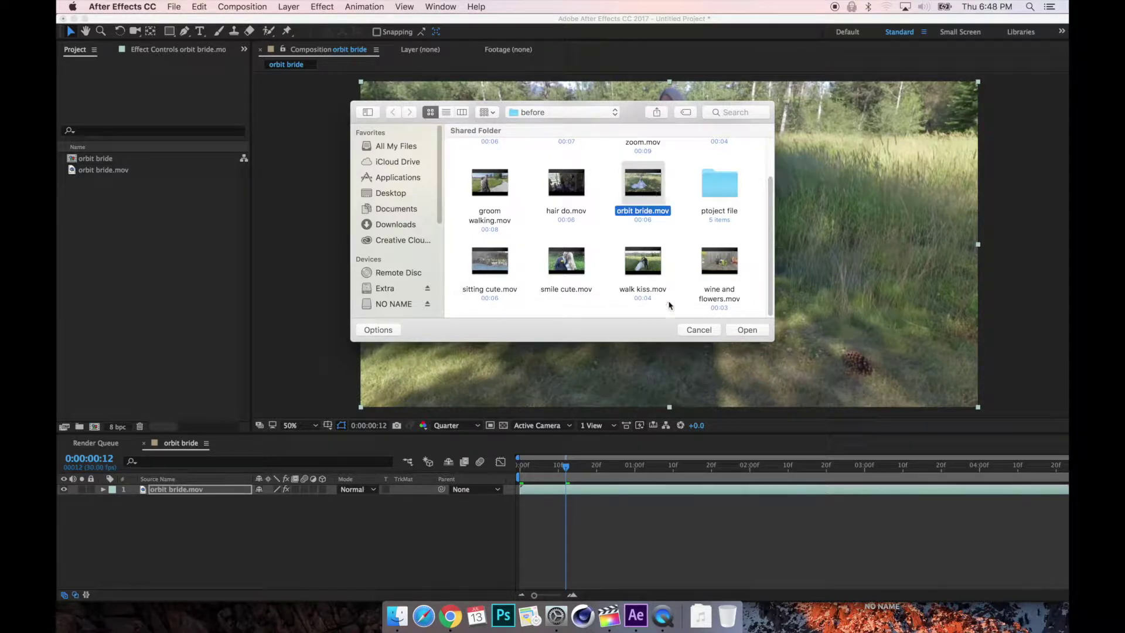
{"action": "left_click", "coordinate": [698, 330]}
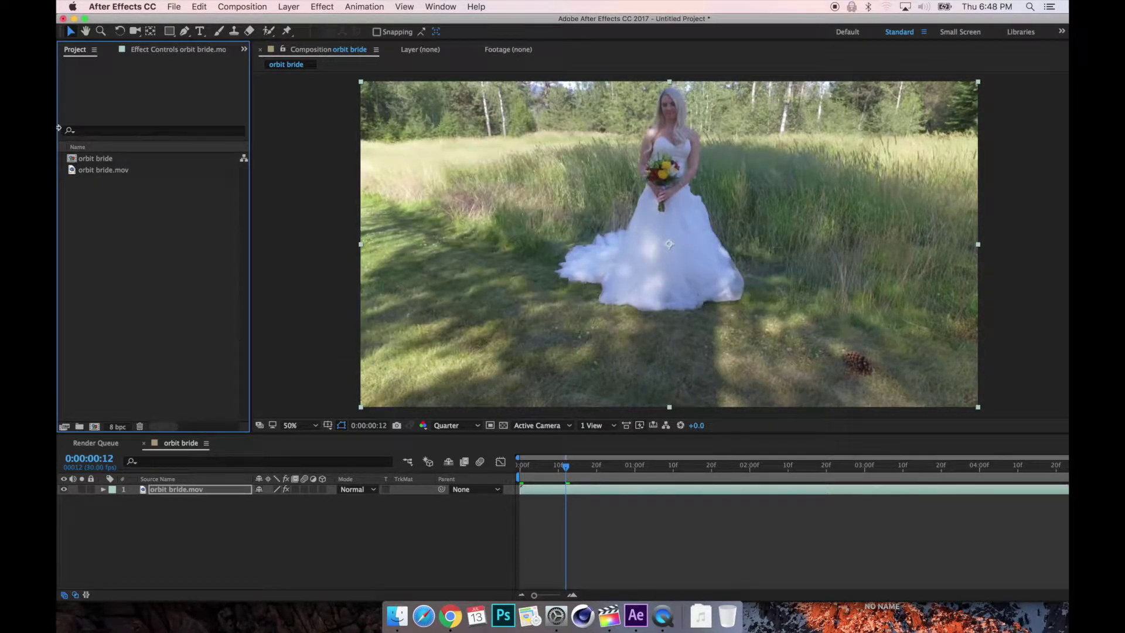
{"action": "left_click", "coordinate": [104, 170]}
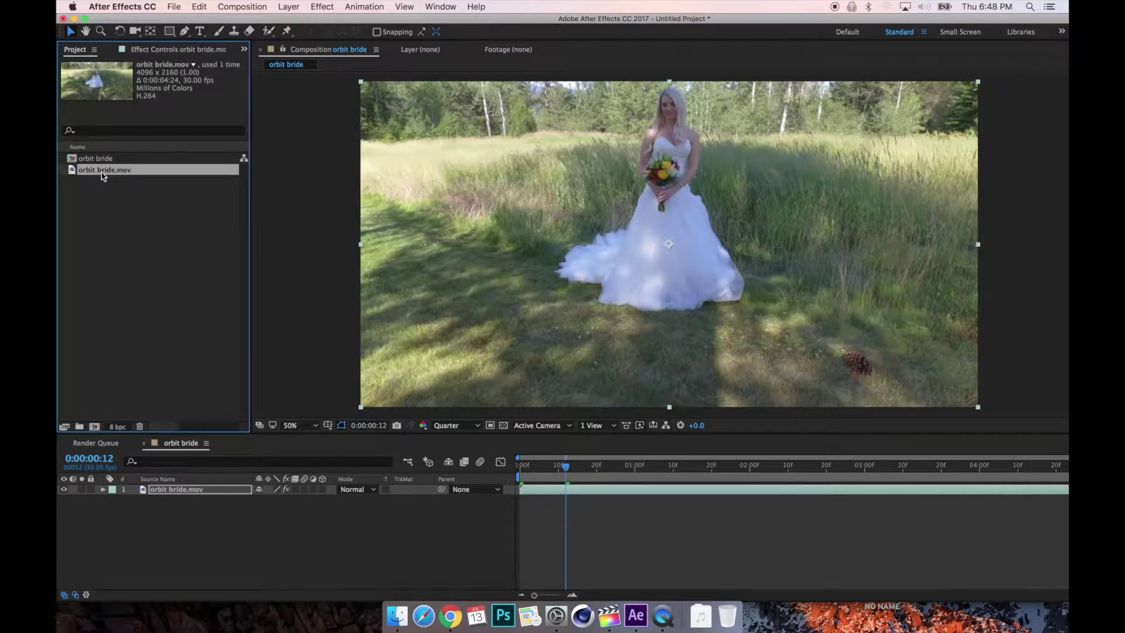
Conform orbit bride.mov to 30 fps in Interpret Footage, replacing its native 23.976 fps
{"action": "right_click", "coordinate": [103, 175]}
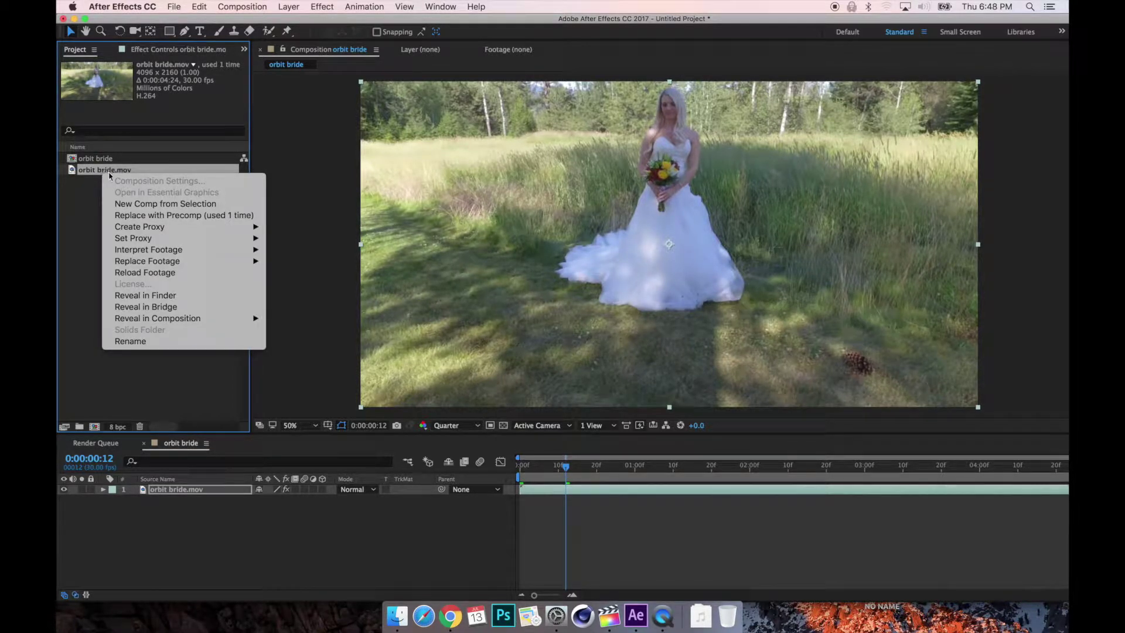
{"action": "mouse_move", "coordinate": [138, 251]}
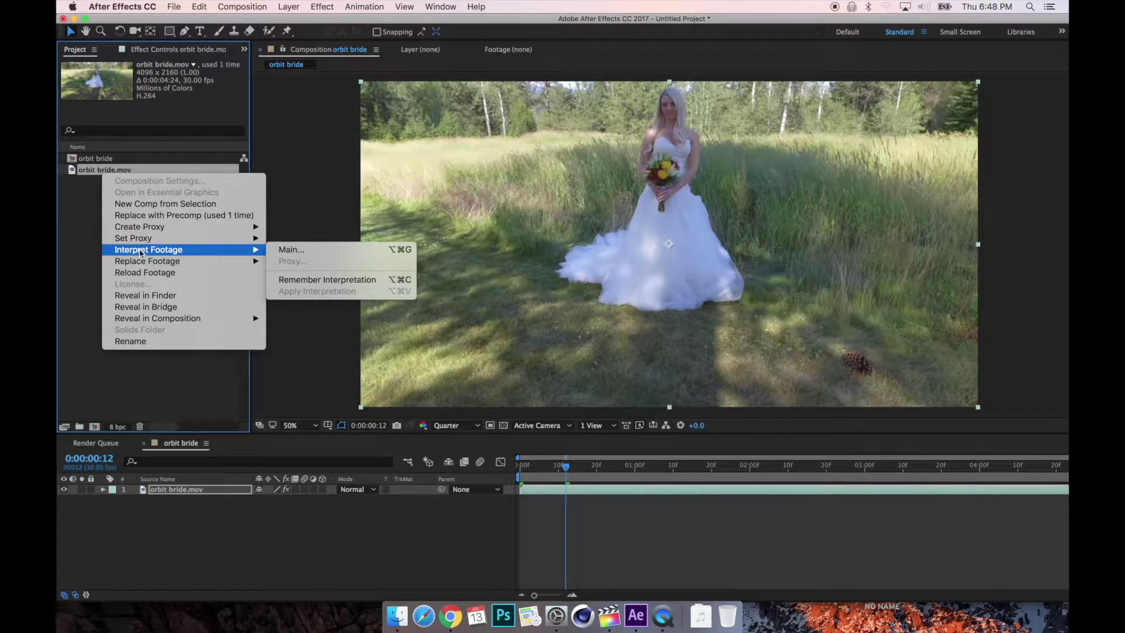
{"action": "left_click", "coordinate": [311, 253]}
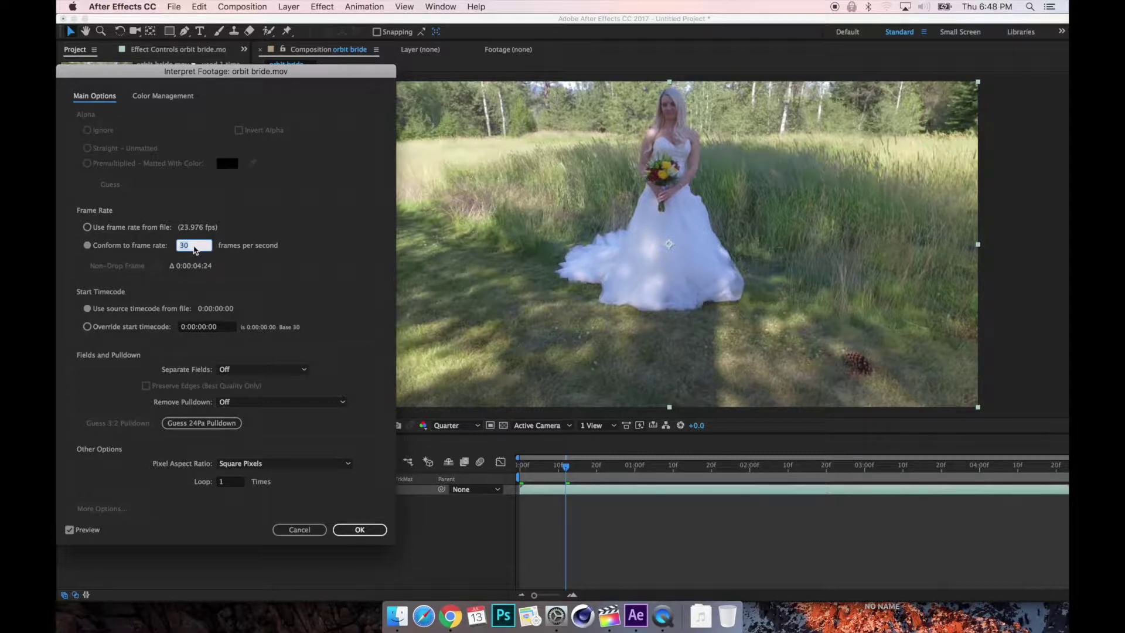
{"action": "left_click_drag", "start_coordinate": [191, 73], "coordinate": [814, 71]}
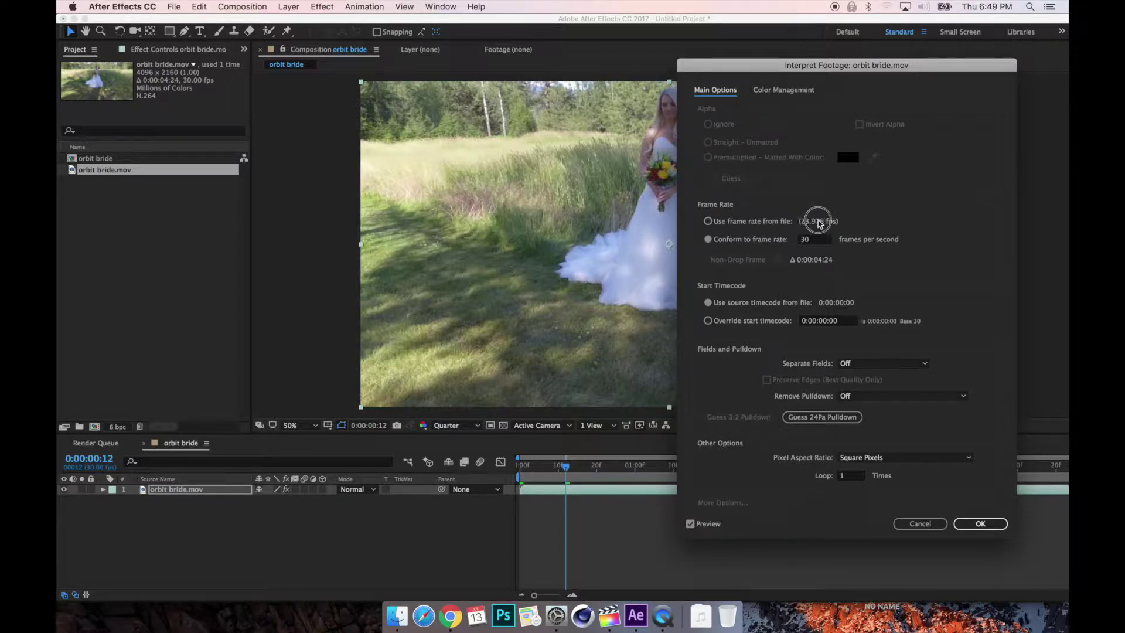
{"action": "left_click", "coordinate": [827, 224]}
{"action": "left_click", "coordinate": [816, 239]}
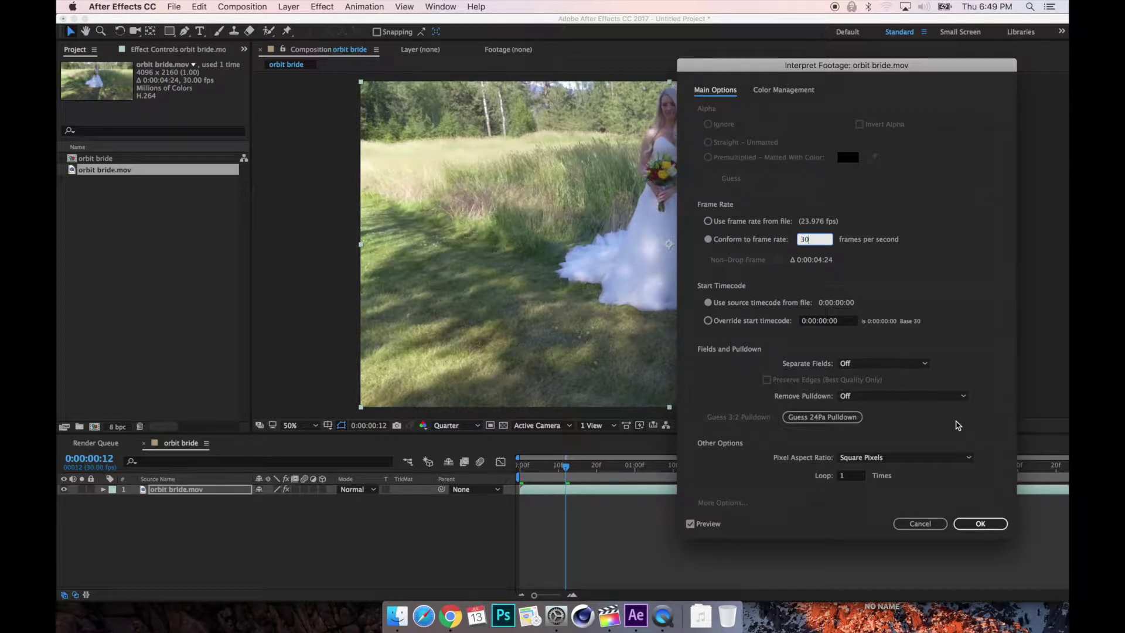
{"action": "left_click", "coordinate": [998, 524]}
{"action": "left_click", "coordinate": [980, 524]}
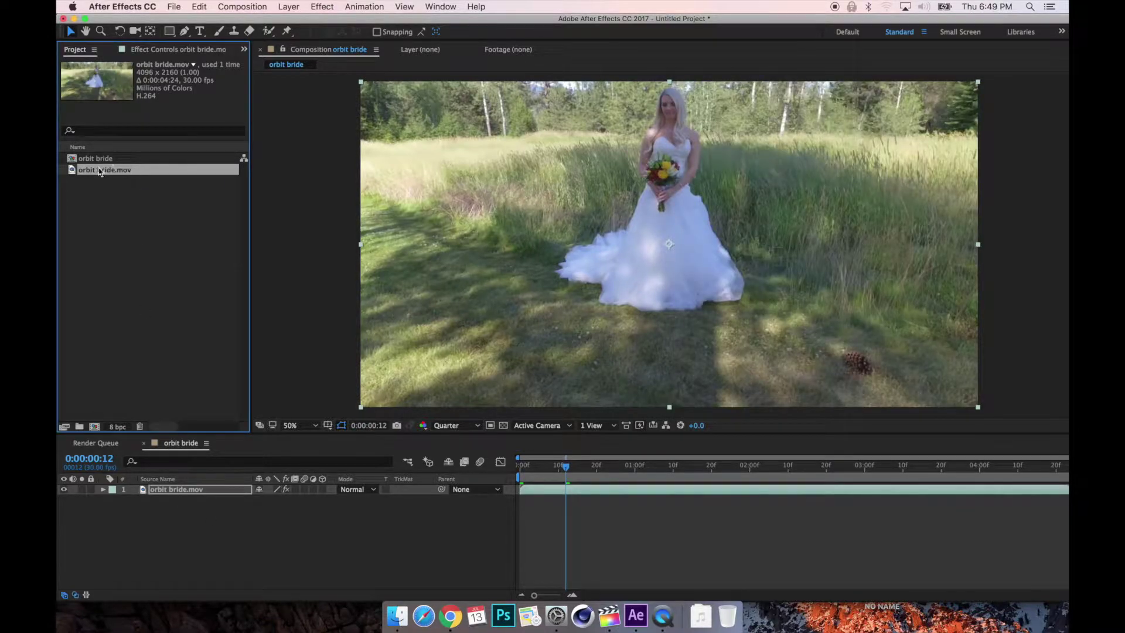
{"action": "mouse_move", "coordinate": [101, 173]}
{"action": "left_mouse_down"}
{"action": "mouse_move", "coordinate": [96, 433]}
{"action": "mouse_move", "coordinate": [119, 258]}
{"action": "mouse_move", "coordinate": [98, 178]}
{"action": "left_mouse_up"}
{"action": "left_click", "coordinate": [101, 162]}
{"action": "double_click", "coordinate": [102, 162]}
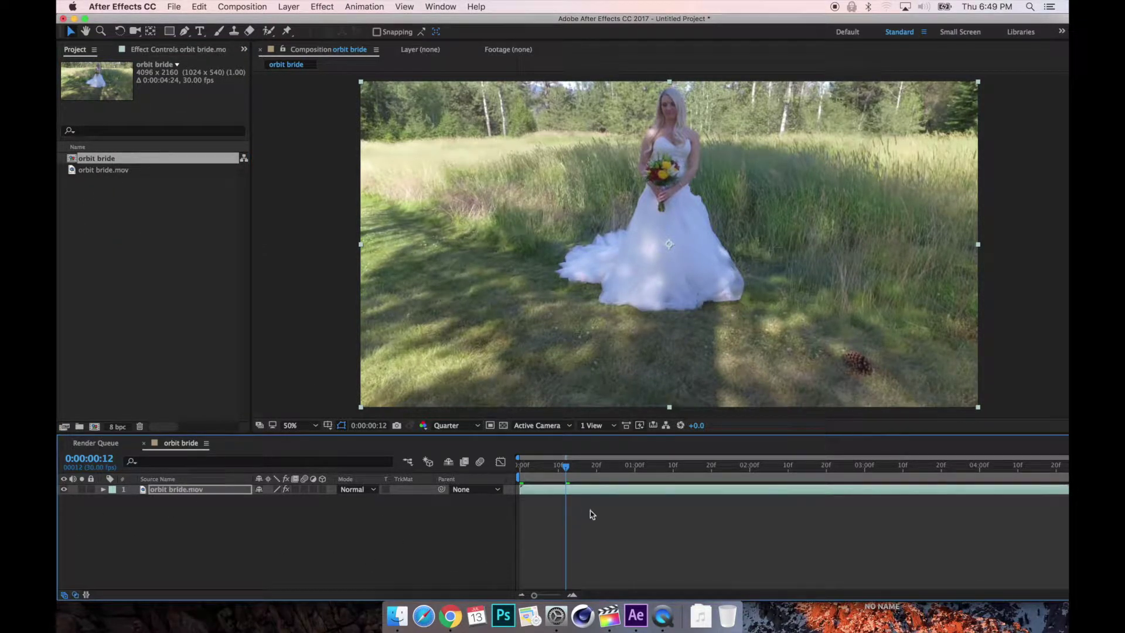
{"action": "left_click", "coordinate": [505, 468]}
{"action": "left_click", "coordinate": [169, 490]}
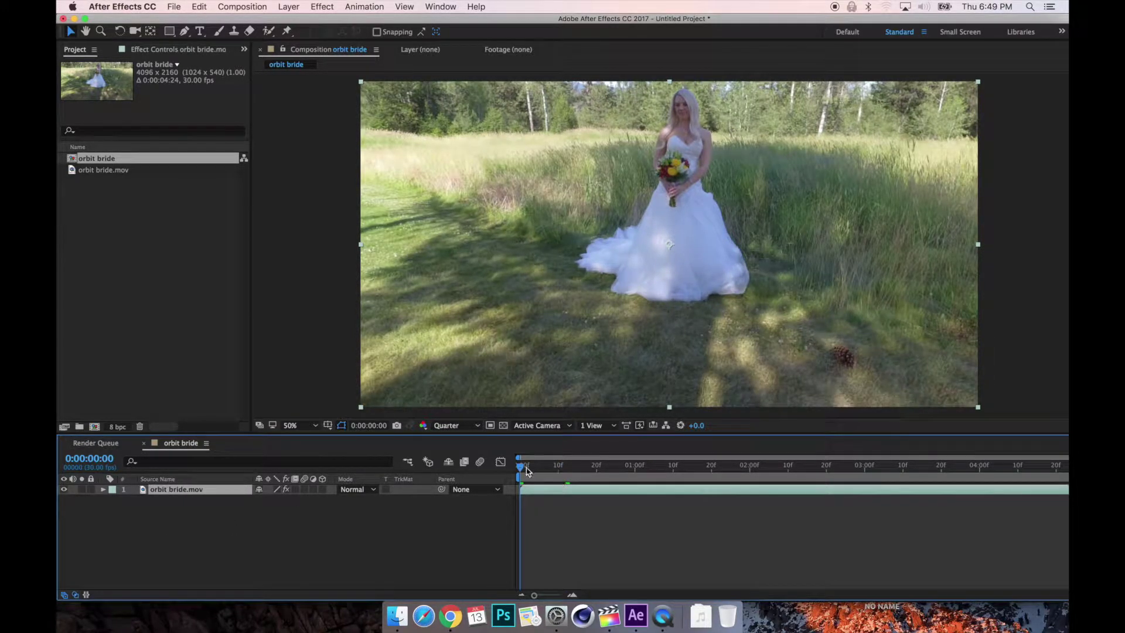
{"action": "left_click_drag", "start_coordinate": [523, 471], "coordinate": [498, 469]}
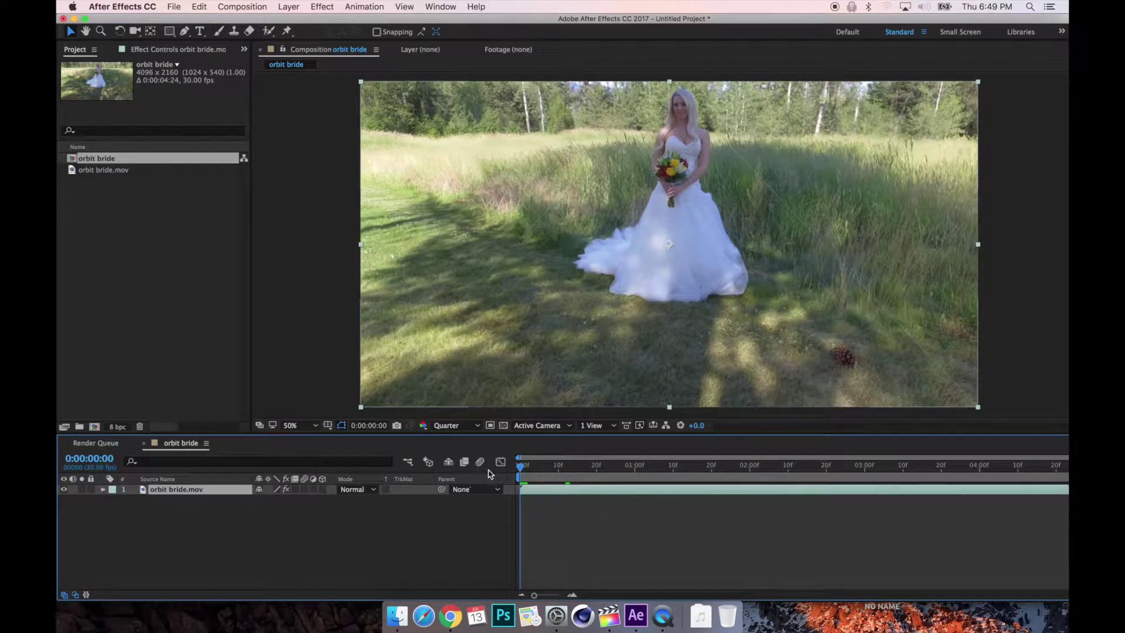
Apply Warp Stabilizer VFX to the orbit bride.mov layer: Smooth Motion, 50% smoothness
{"action": "right_click", "coordinate": [178, 492]}
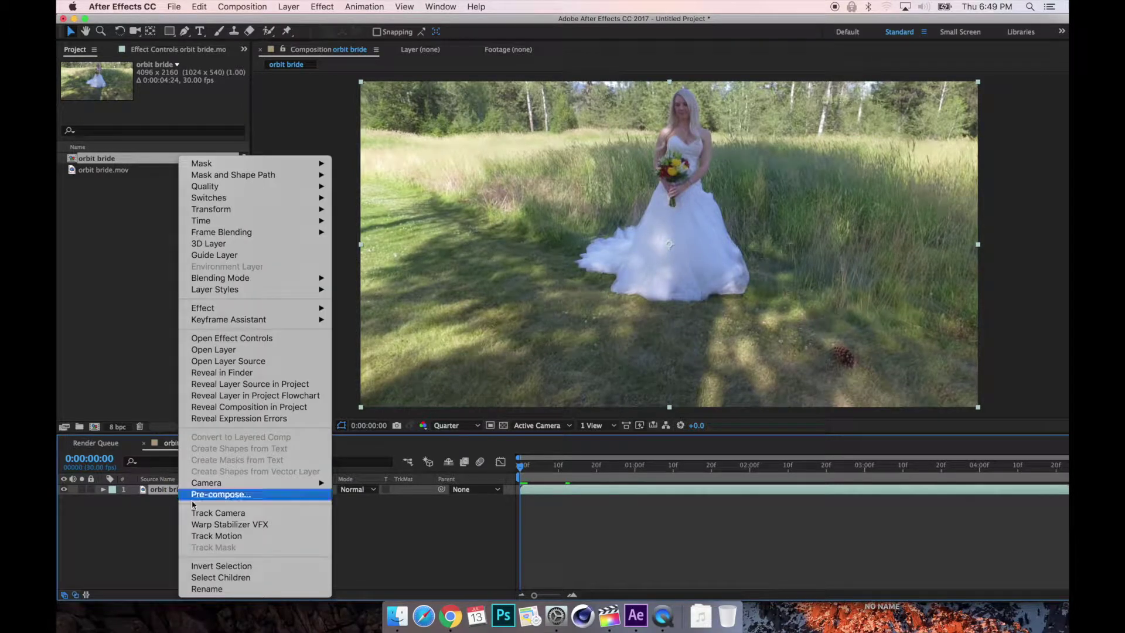
{"action": "left_click", "coordinate": [256, 528]}
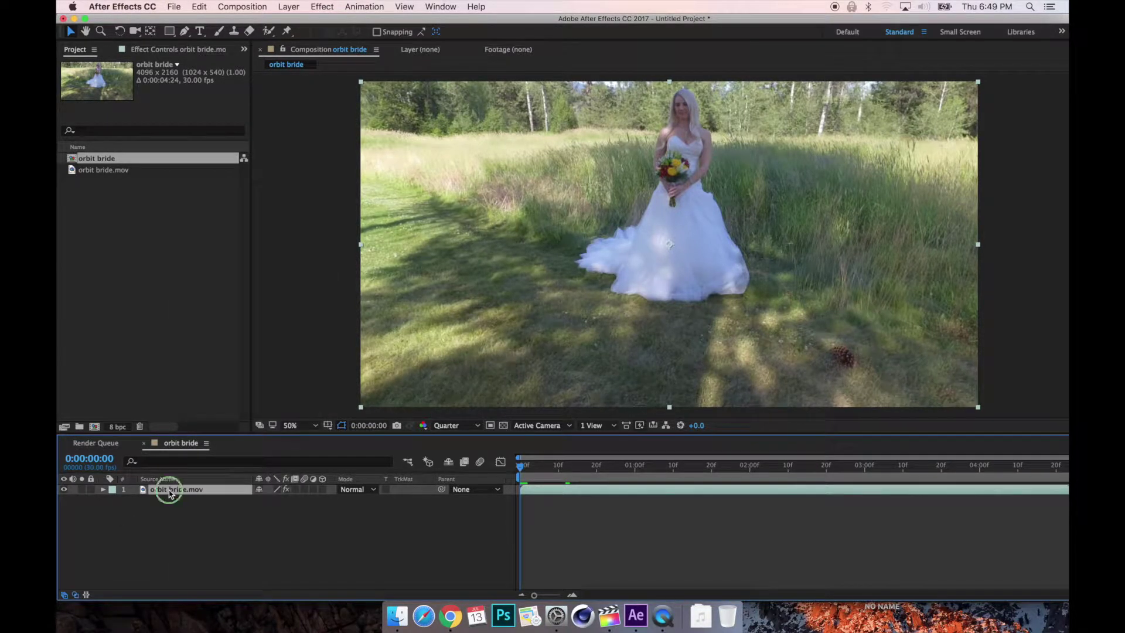
{"action": "right_click", "coordinate": [171, 494]}
{"action": "left_click", "coordinate": [190, 524]}
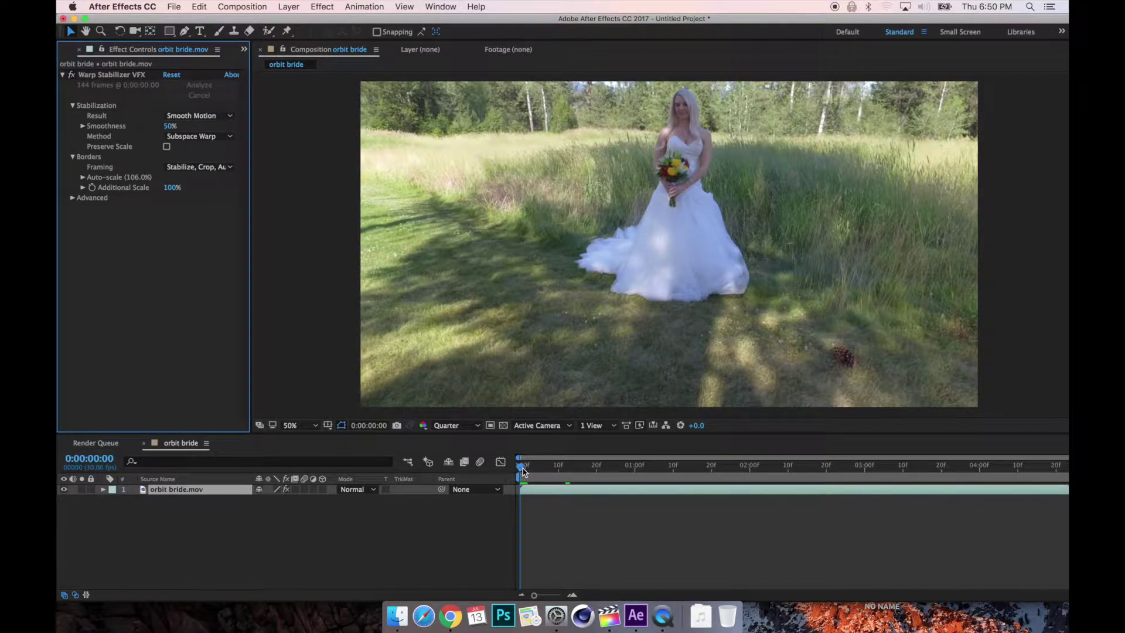
Preview the stabilized clip and raise Warp Stabilizer Smoothness to 100%
{"action": "key", "text": "space"}
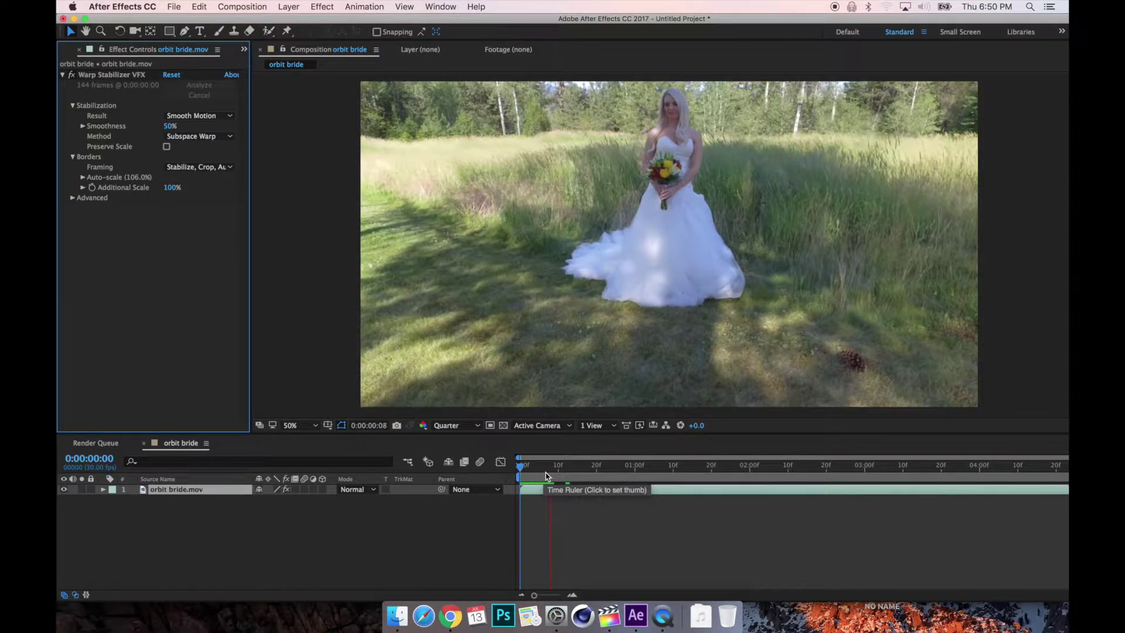
{"action": "key", "text": "space"}
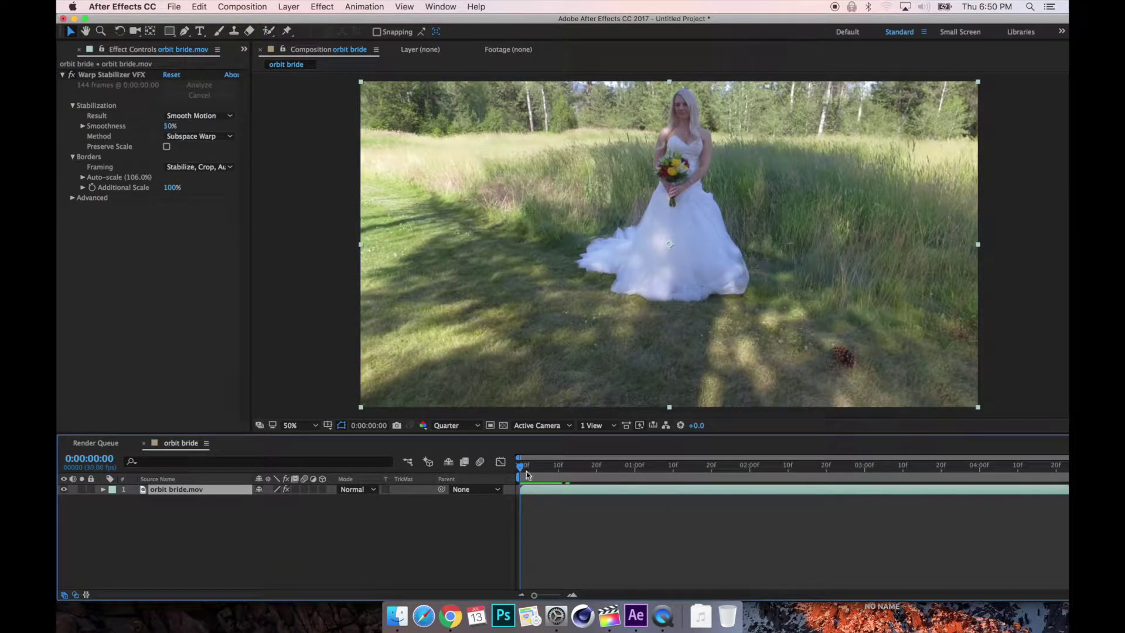
{"action": "key", "text": "space"}
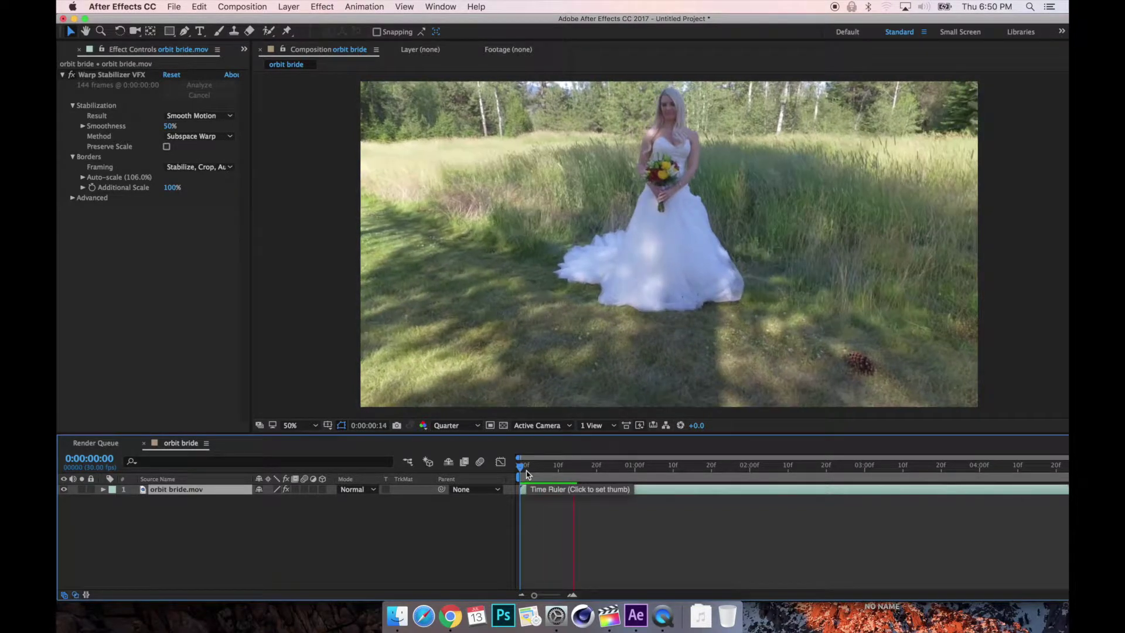
{"action": "left_click", "coordinate": [170, 127]}
{"action": "type", "text": "100"}
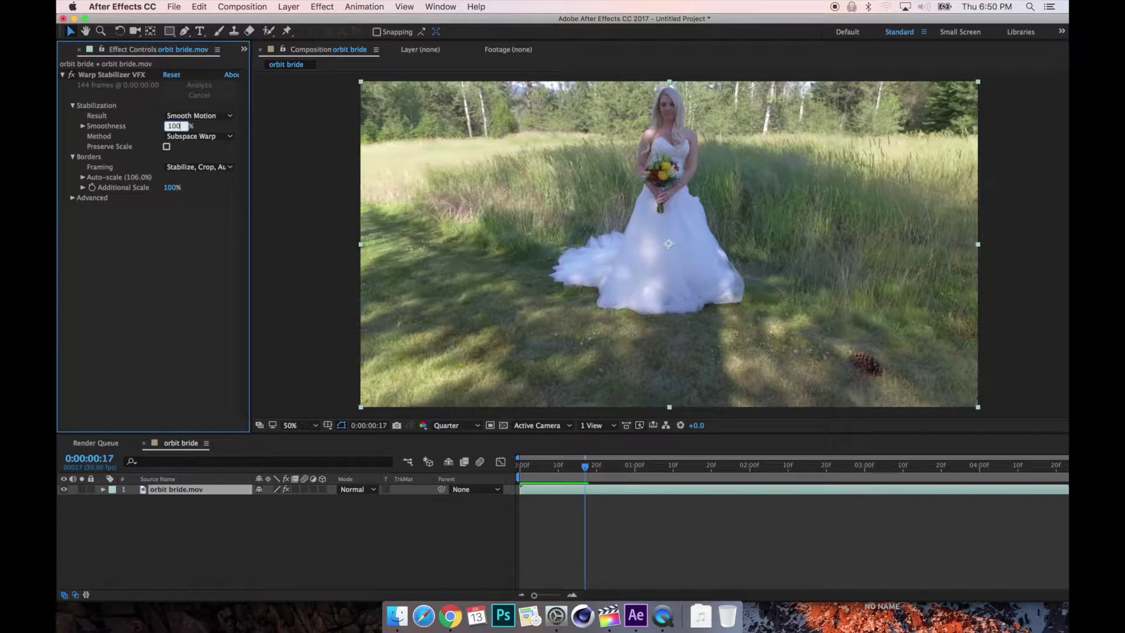
{"action": "key", "text": "Return"}
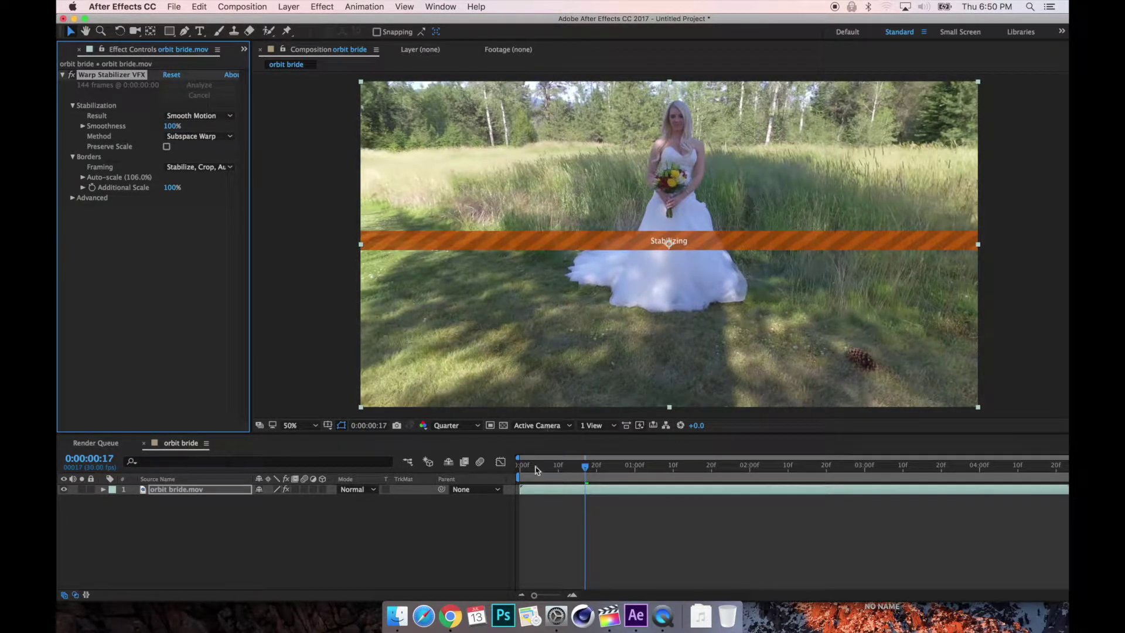
Preview the re-stabilized clip, now auto-scaled to 107.1%, from the start
{"action": "left_click_drag", "start_coordinate": [543, 466], "coordinate": [519, 466]}
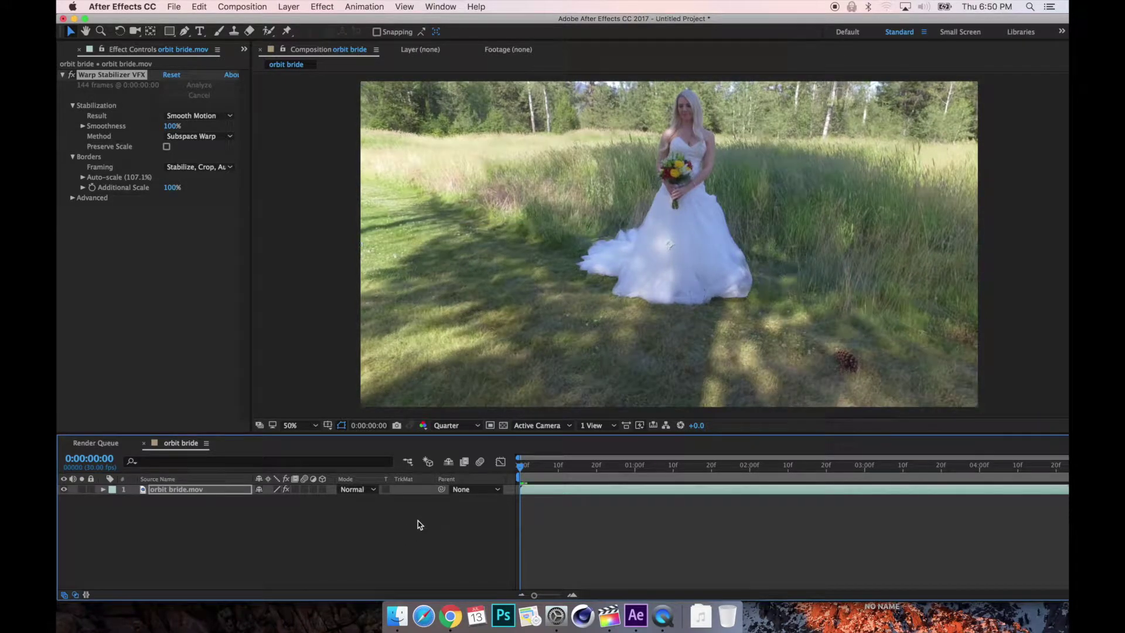
{"action": "key", "text": "space"}
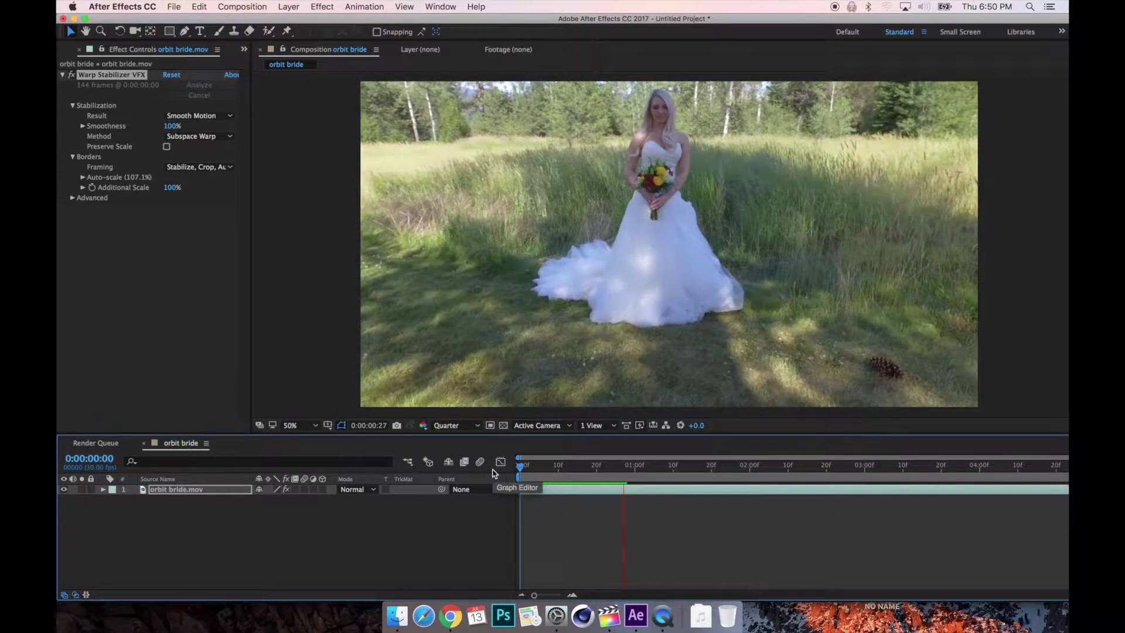
{"action": "left_click", "coordinate": [506, 474]}
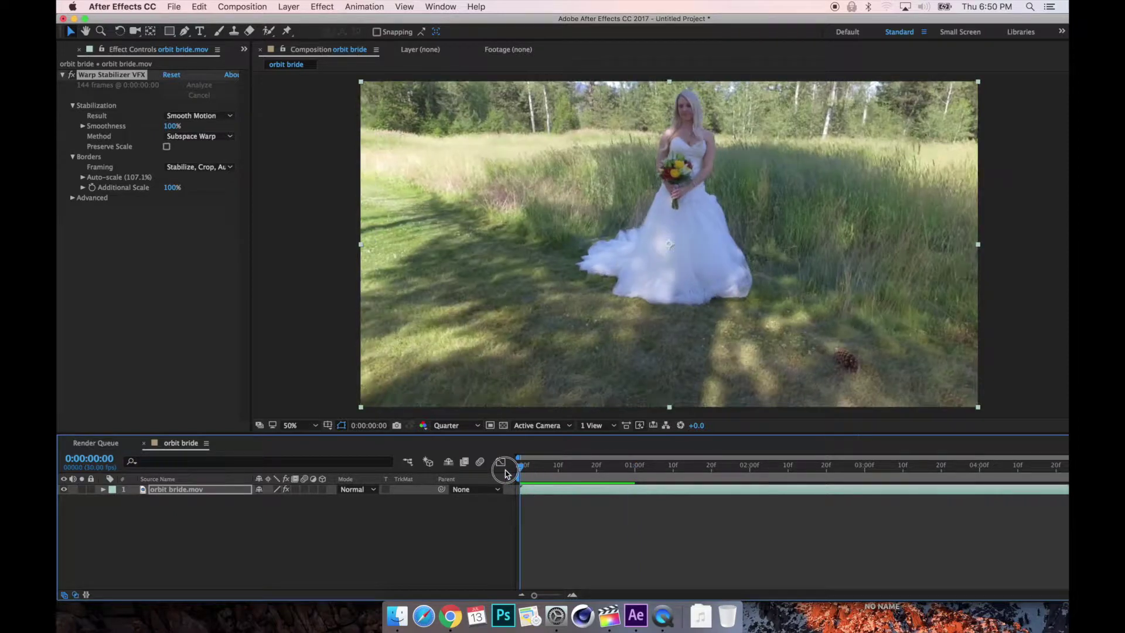
{"action": "key", "text": "space"}
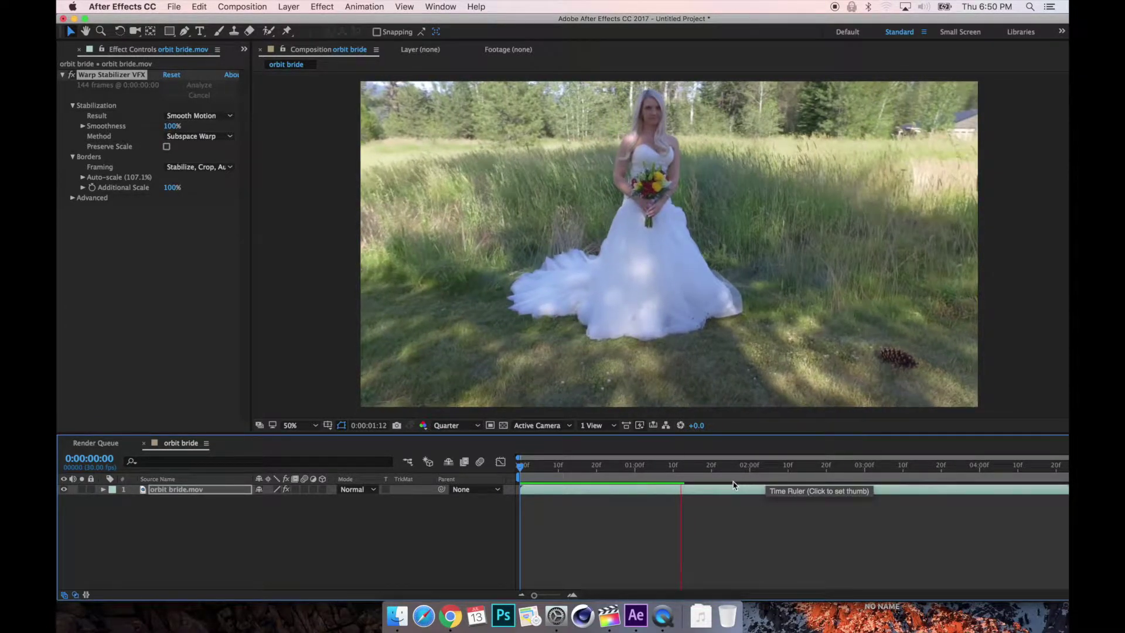
{"action": "key", "text": "space"}
Add Shadow/Highlight to the bride layer with Auto Amounts off and Shadow Amount about 53
{"action": "left_click", "coordinate": [170, 491]}
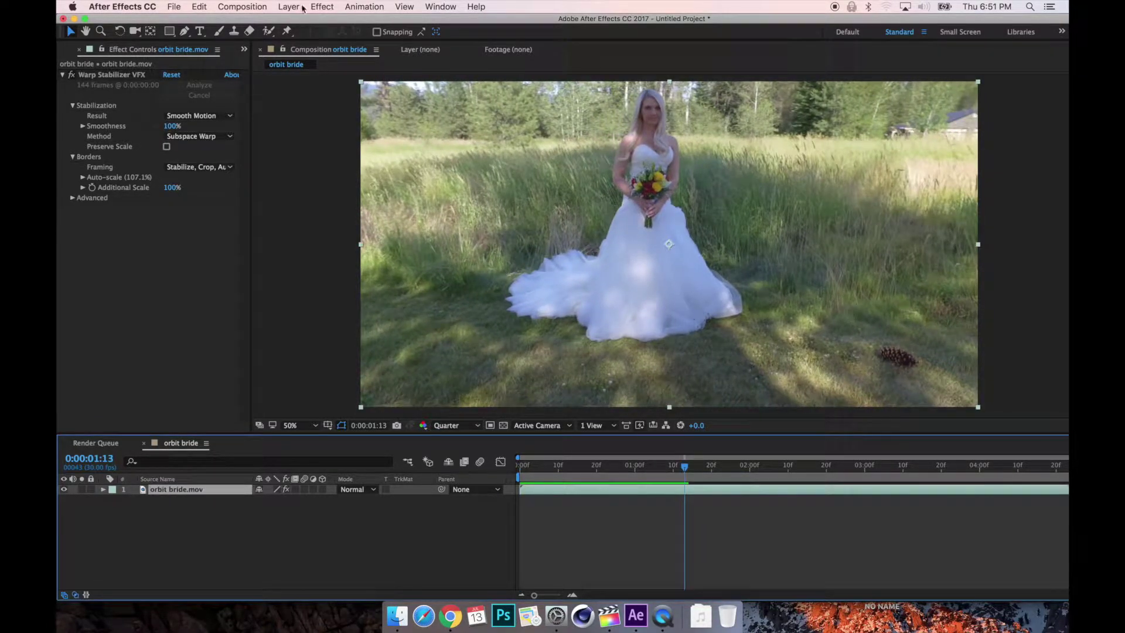
{"action": "left_click", "coordinate": [321, 7]}
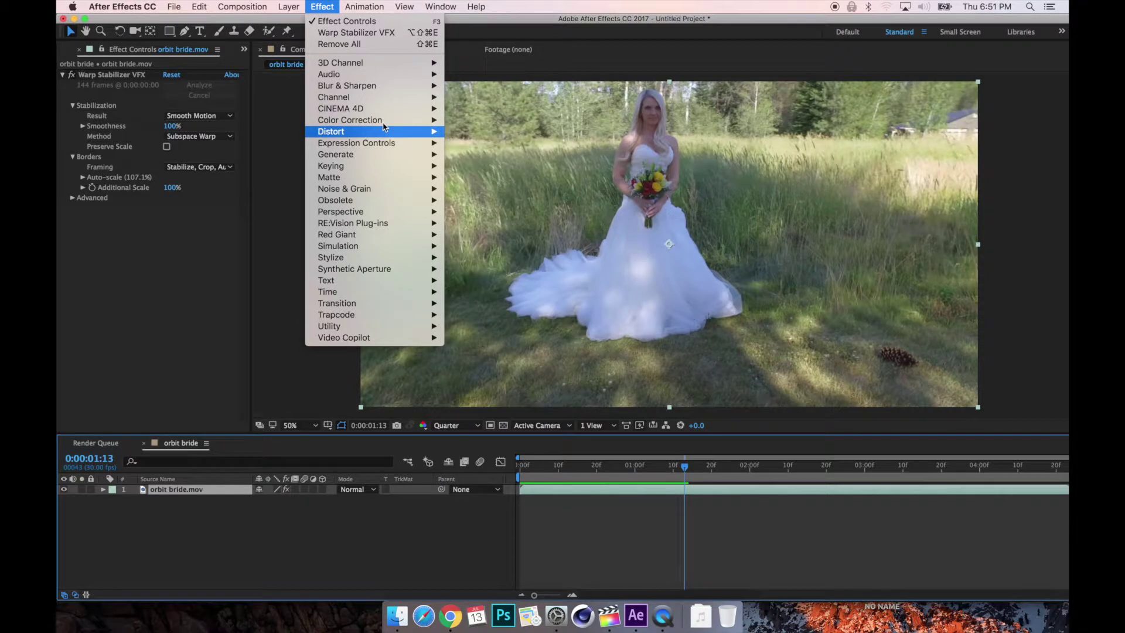
{"action": "mouse_move", "coordinate": [384, 121]}
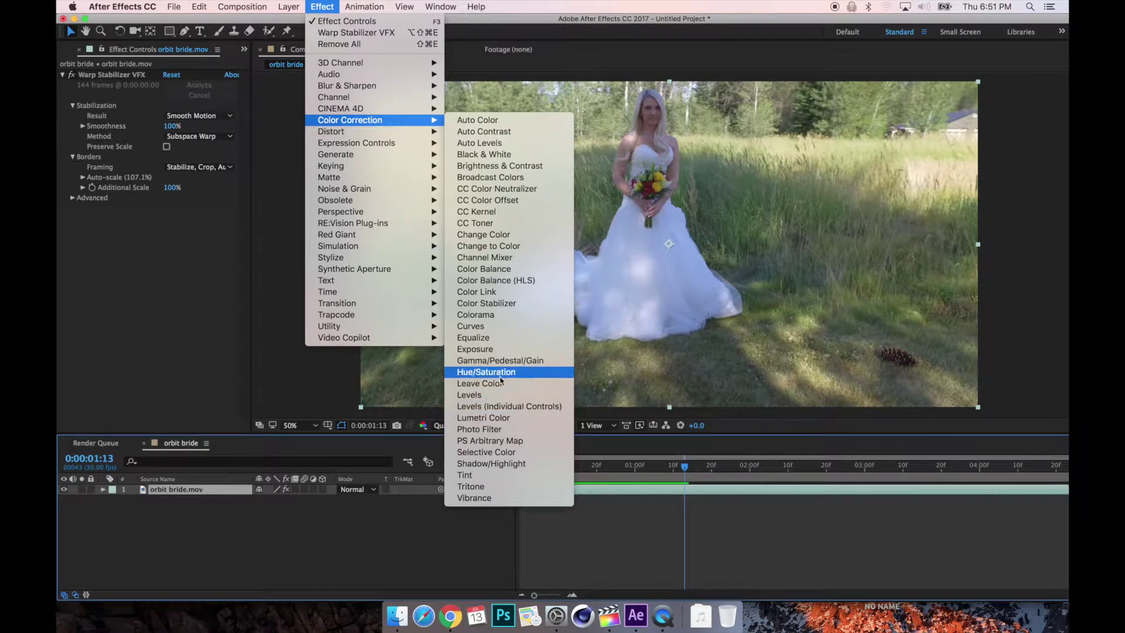
{"action": "left_click", "coordinate": [491, 463]}
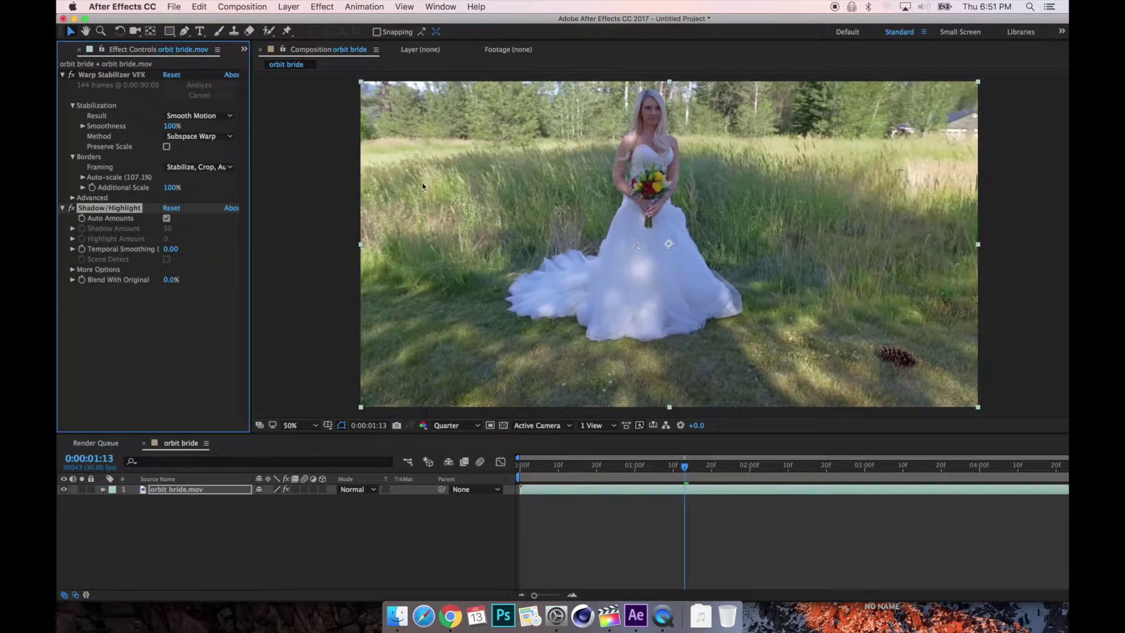
{"action": "left_click", "coordinate": [166, 218]}
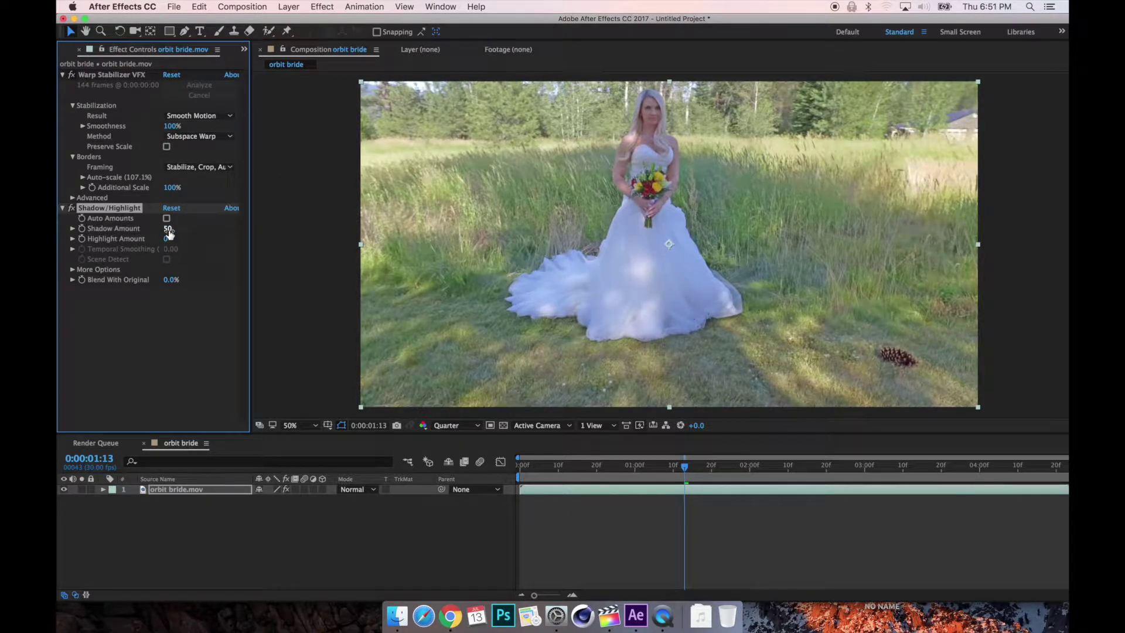
{"action": "left_click_drag", "start_coordinate": [169, 233], "coordinate": [59, 236]}
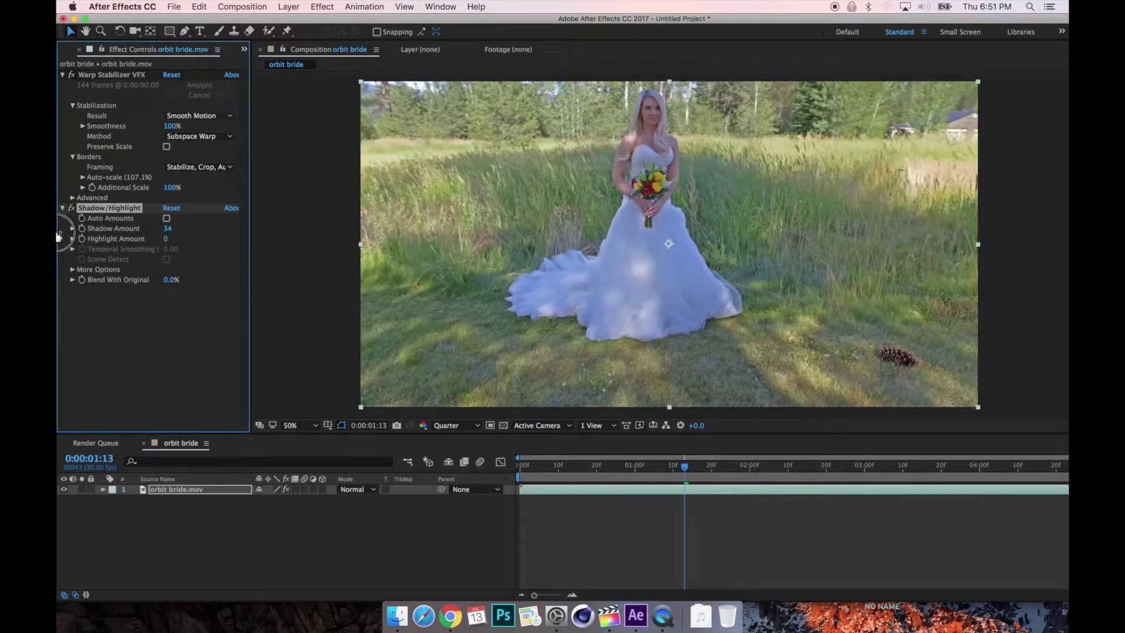
{"action": "left_click", "coordinate": [167, 219]}
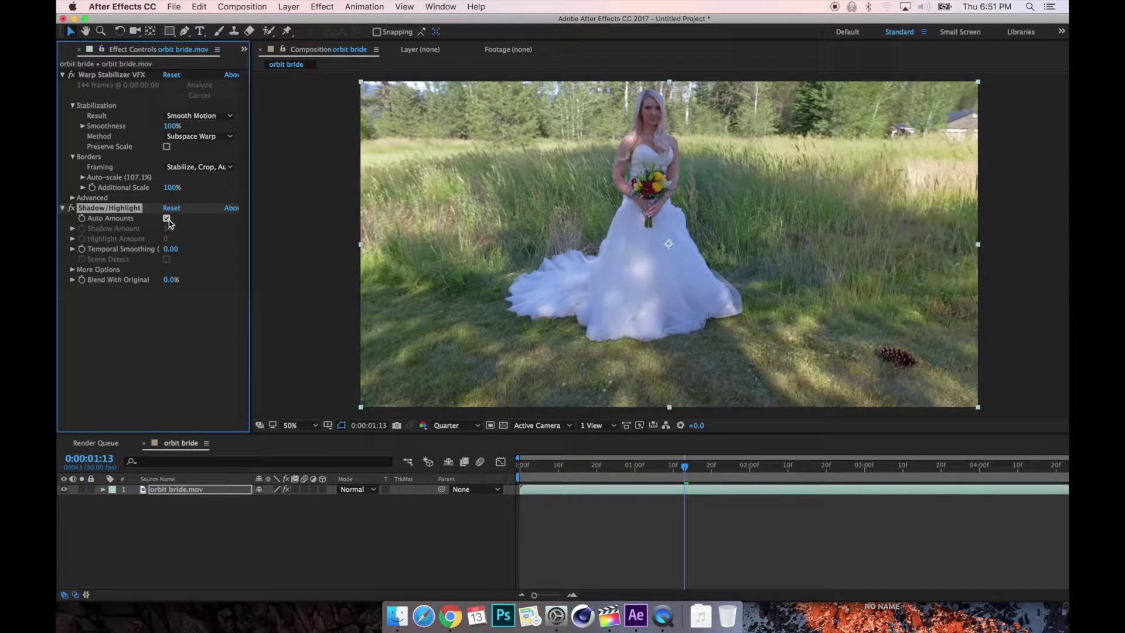
{"action": "left_click", "coordinate": [167, 219]}
{"action": "left_click_drag", "start_coordinate": [167, 236], "coordinate": [181, 236]}
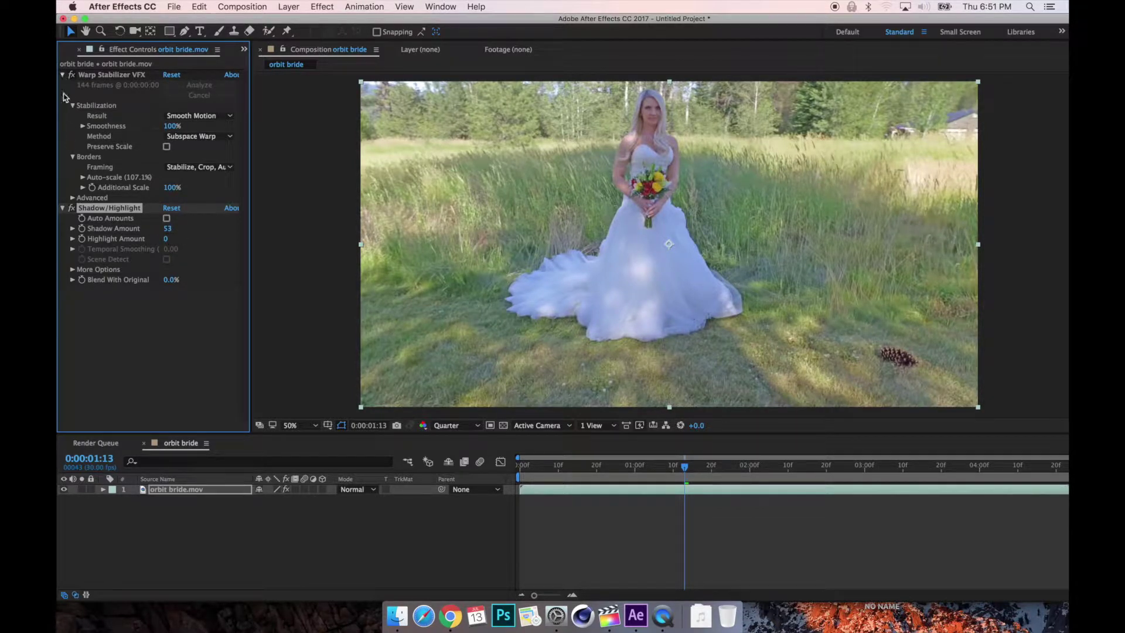
Add a Curves effect and lift two RGB curve points above the diagonal to brighten
{"action": "left_click", "coordinate": [63, 209]}
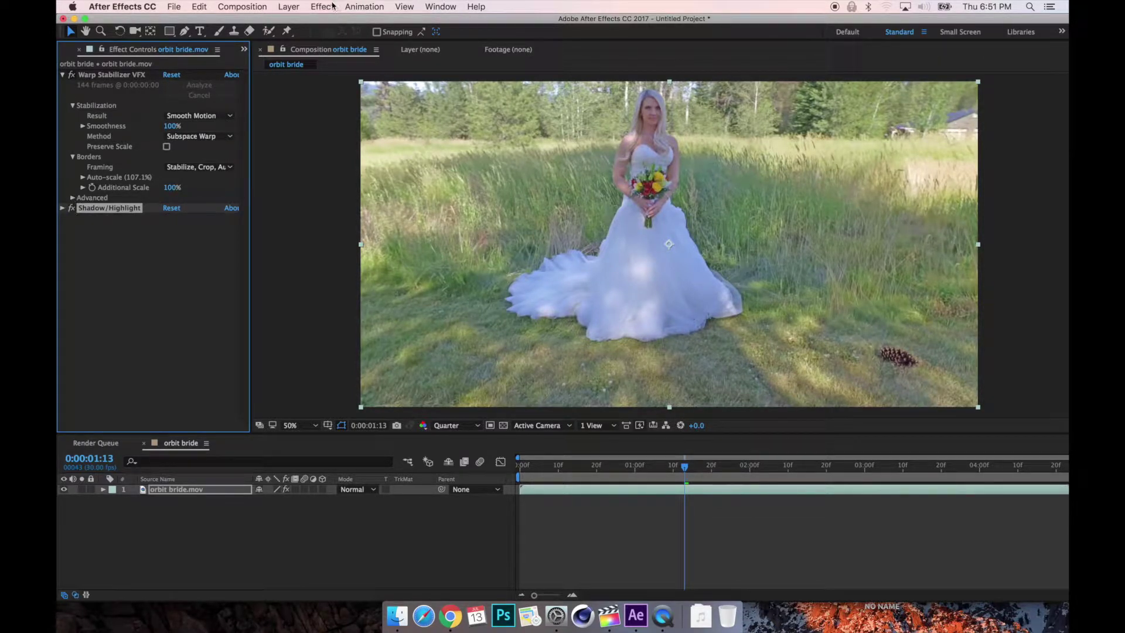
{"action": "left_click", "coordinate": [322, 6]}
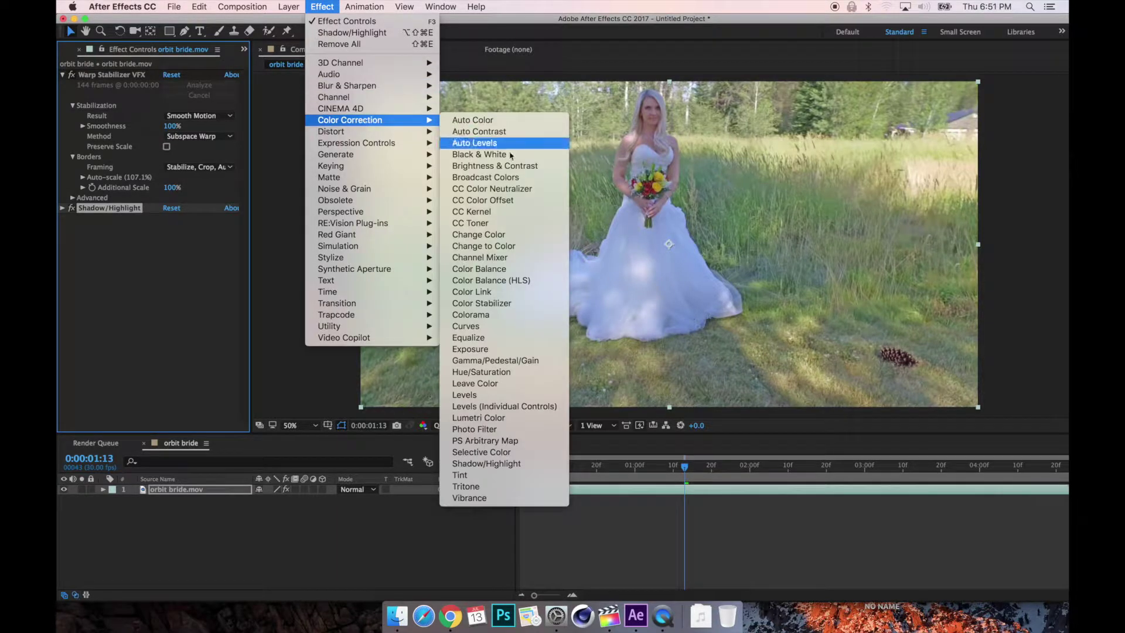
{"action": "left_click", "coordinate": [489, 326]}
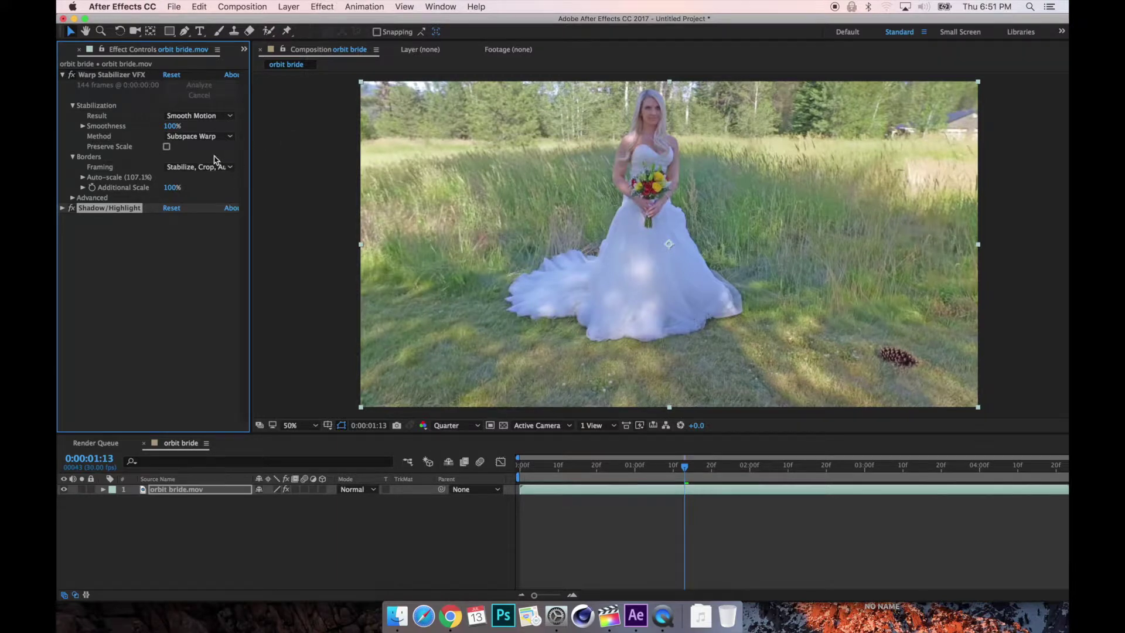
{"action": "mouse_move", "coordinate": [201, 273]}
{"action": "left_mouse_down"}
{"action": "mouse_move", "coordinate": [193, 252]}
{"action": "mouse_move", "coordinate": [201, 263]}
{"action": "left_mouse_up"}
{"action": "mouse_move", "coordinate": [134, 332]}
{"action": "left_mouse_down"}
{"action": "mouse_move", "coordinate": [122, 316]}
{"action": "mouse_move", "coordinate": [131, 331]}
{"action": "left_mouse_up"}
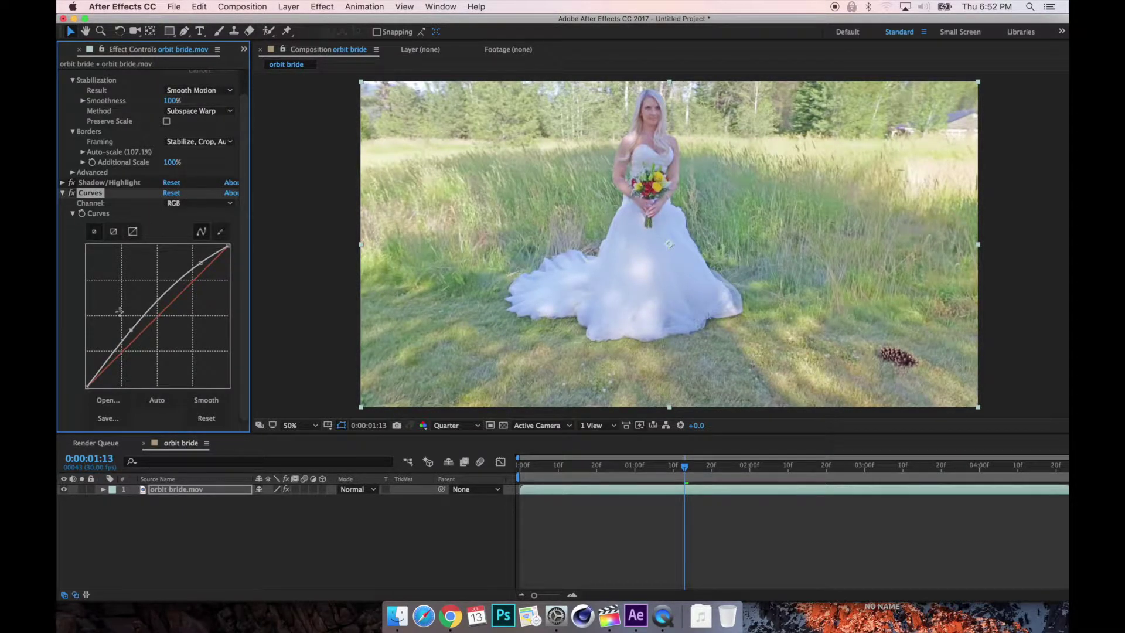
{"action": "left_click", "coordinate": [62, 194]}
Preview the colour-corrected clip from the start
{"action": "left_click", "coordinate": [229, 535]}
{"action": "left_click_drag", "start_coordinate": [533, 466], "coordinate": [483, 469]}
{"action": "key", "text": "space"}
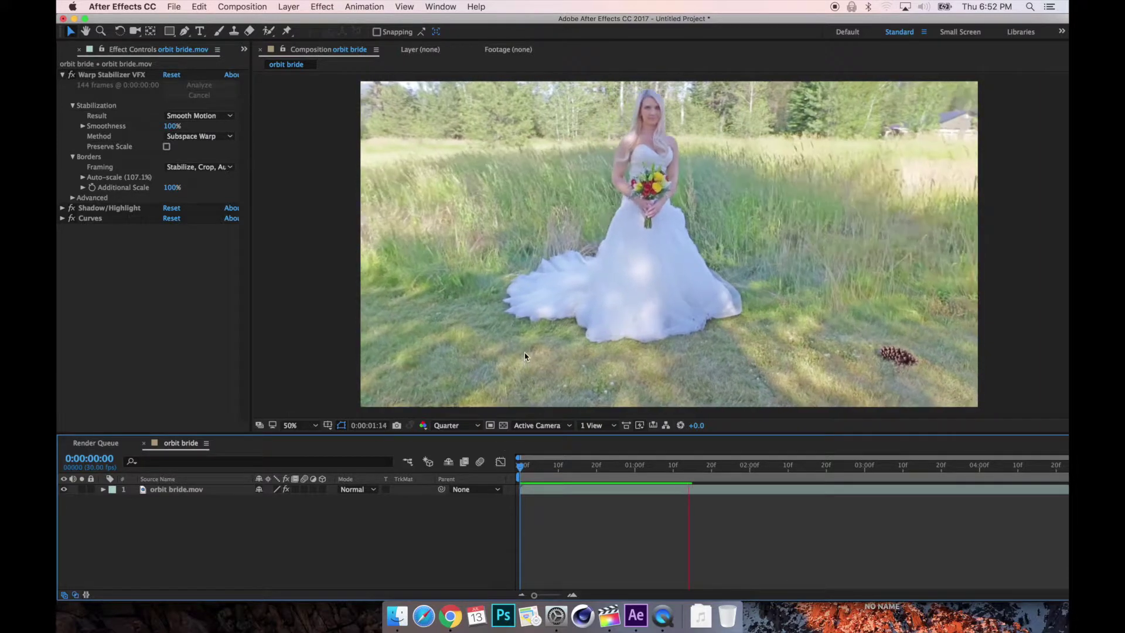
Apply RE:Vision Twixtor Pro to the orbit bride.mov layer, leaving Speed at 100%
{"action": "right_click", "coordinate": [183, 532]}
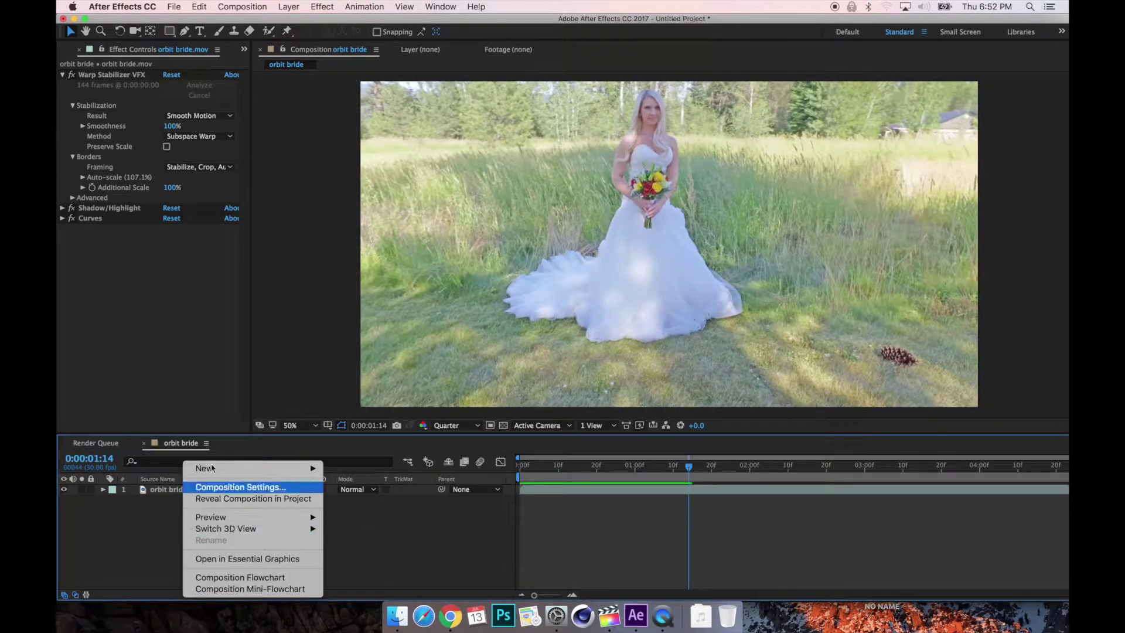
{"action": "key", "text": "Escape"}
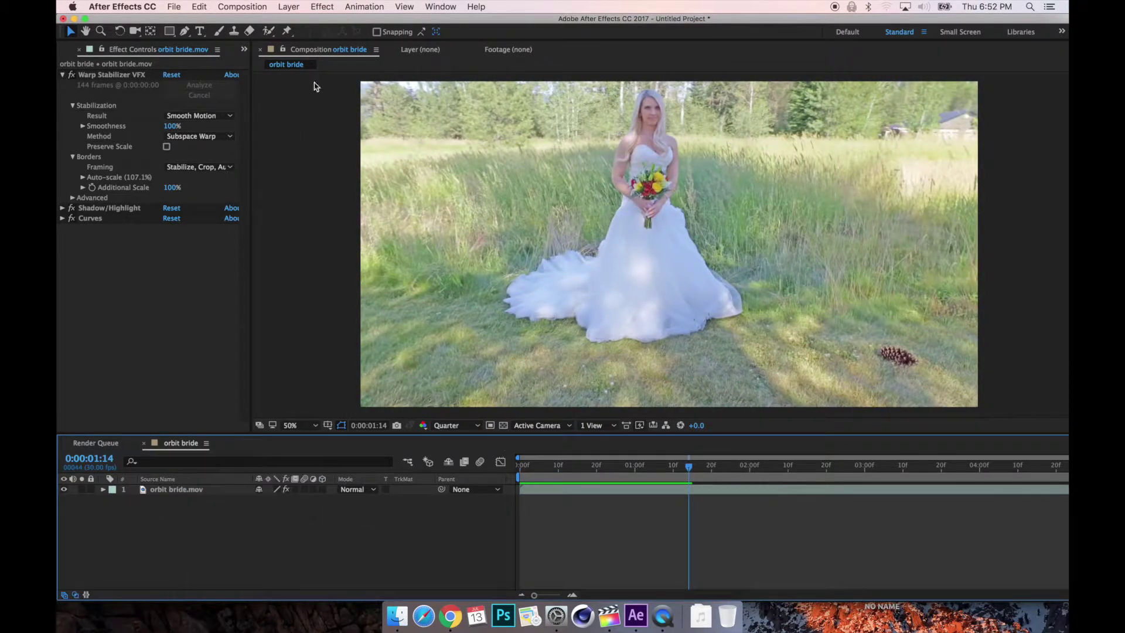
{"action": "left_click", "coordinate": [322, 7]}
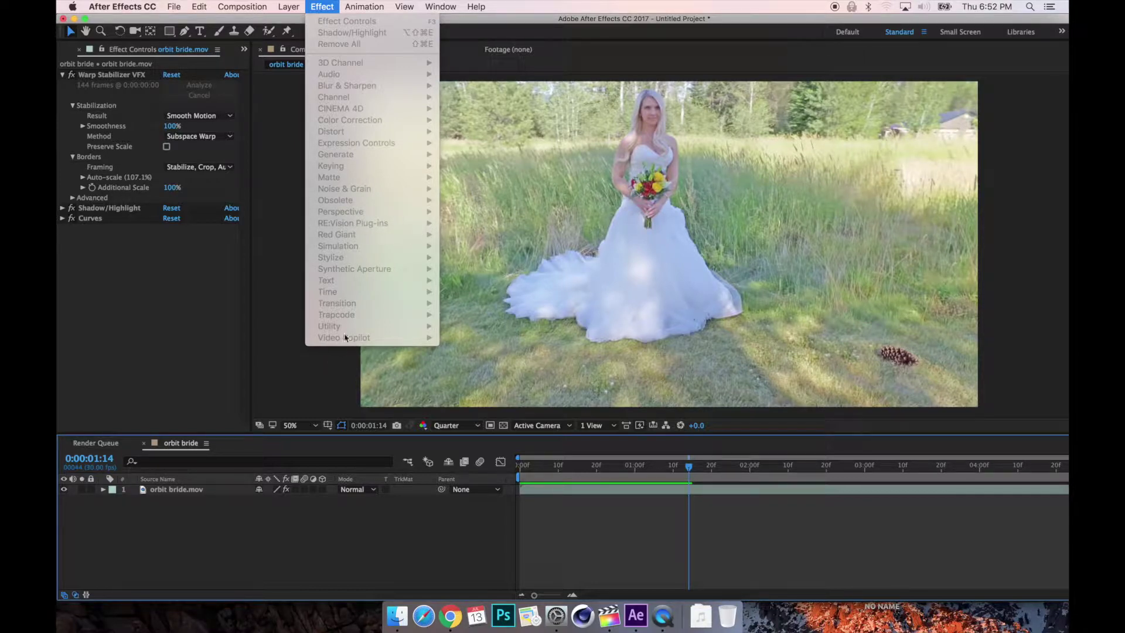
{"action": "left_click", "coordinate": [179, 542]}
{"action": "right_click", "coordinate": [177, 542]}
{"action": "mouse_move", "coordinate": [217, 469]}
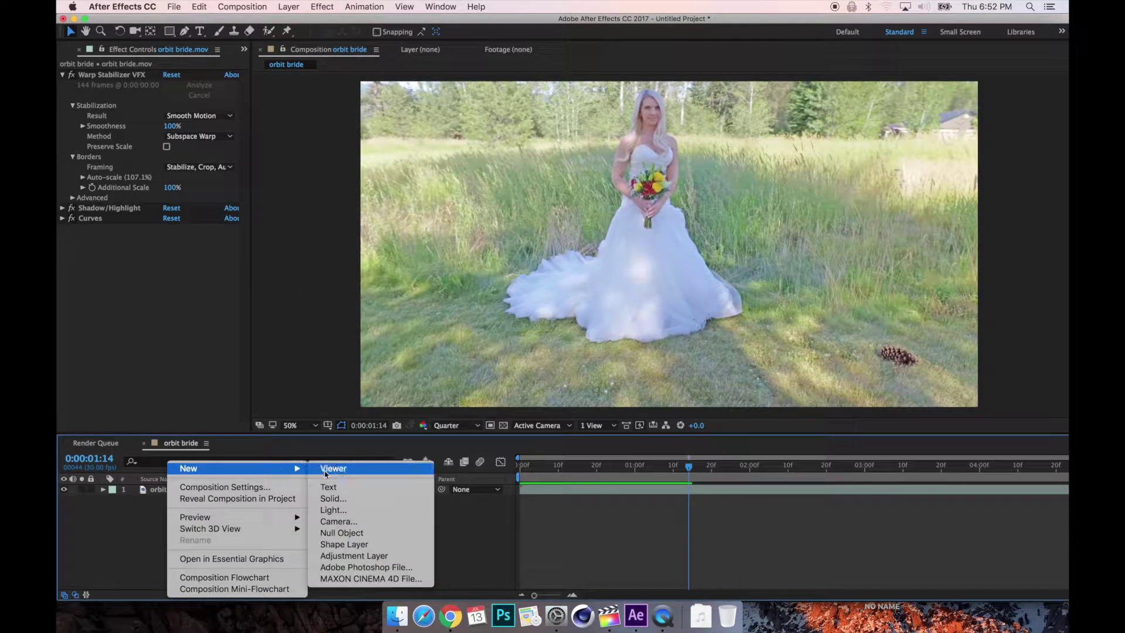
{"action": "left_click", "coordinate": [124, 542]}
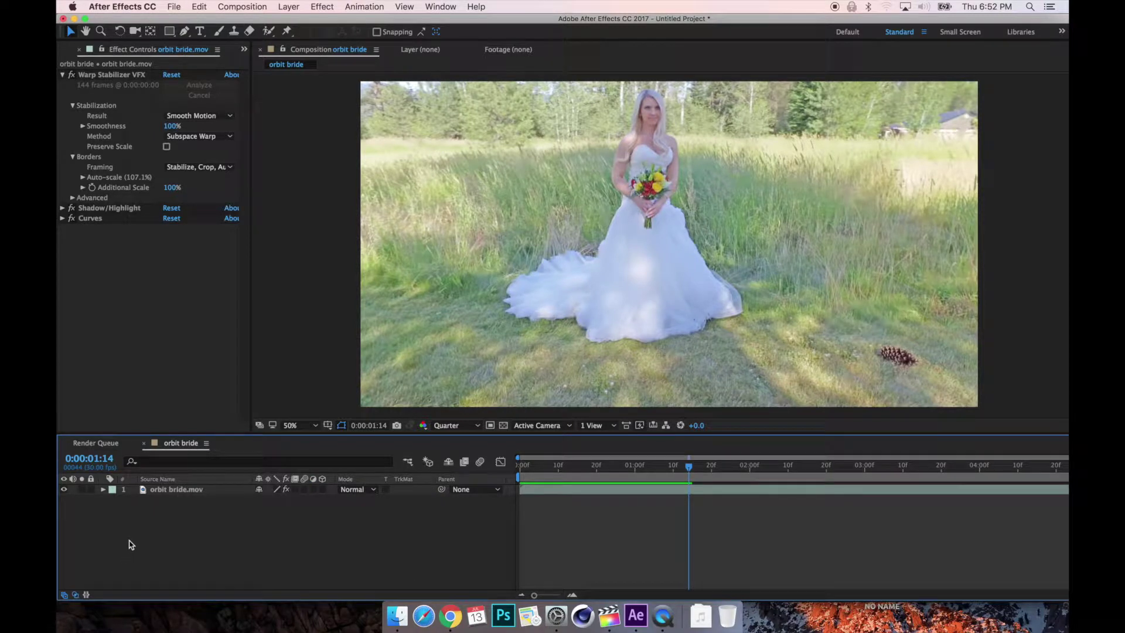
{"action": "left_click", "coordinate": [175, 491]}
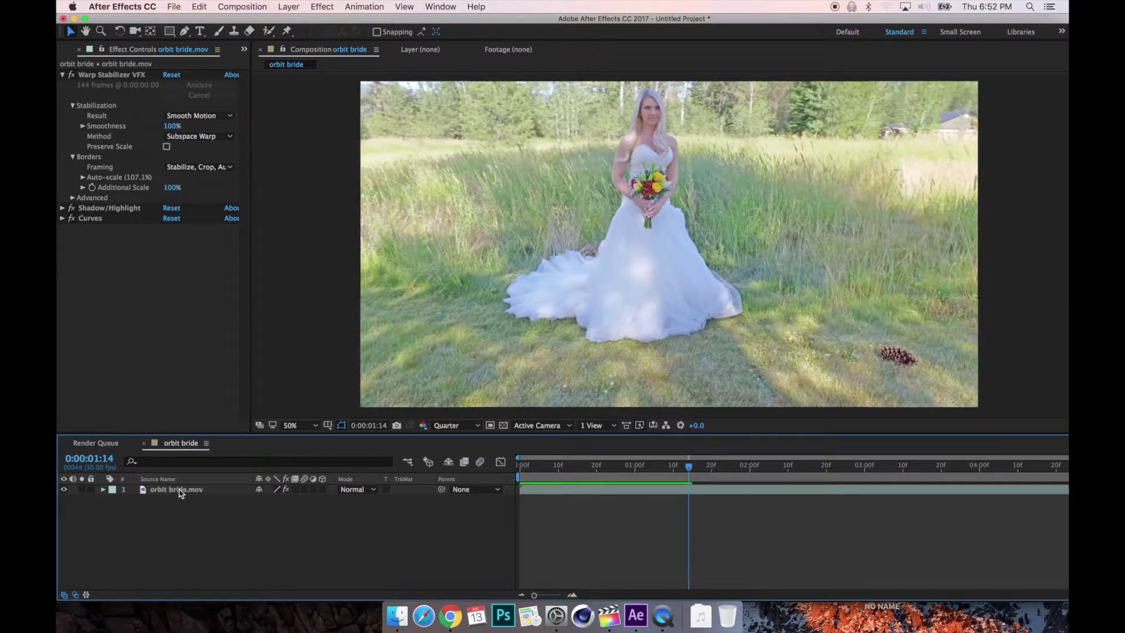
{"action": "left_click", "coordinate": [321, 7]}
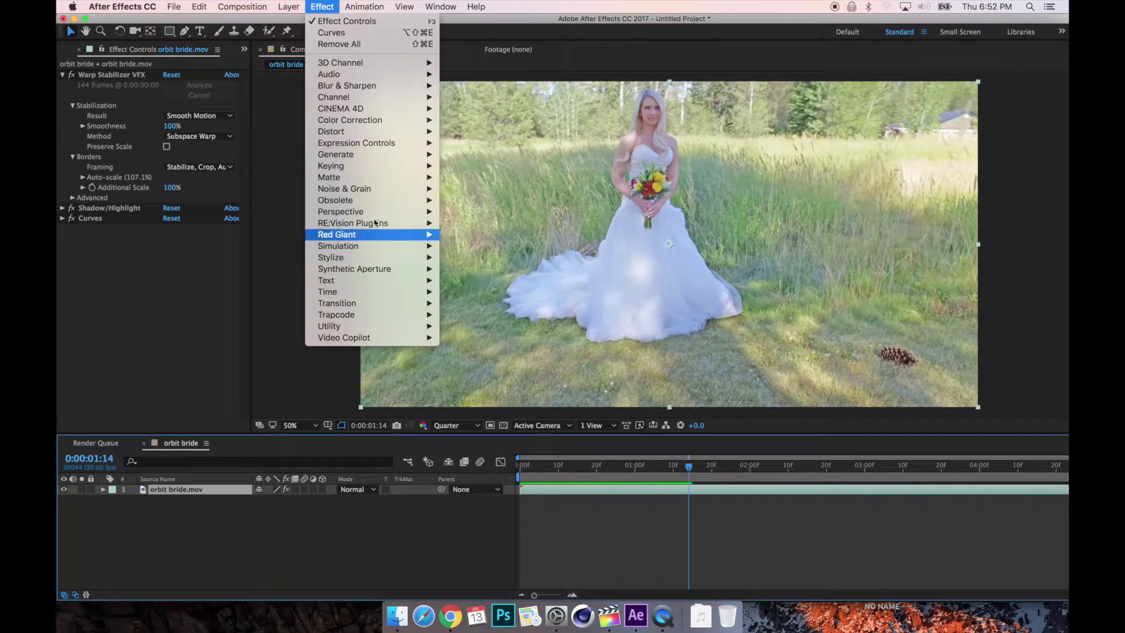
{"action": "mouse_move", "coordinate": [377, 228]}
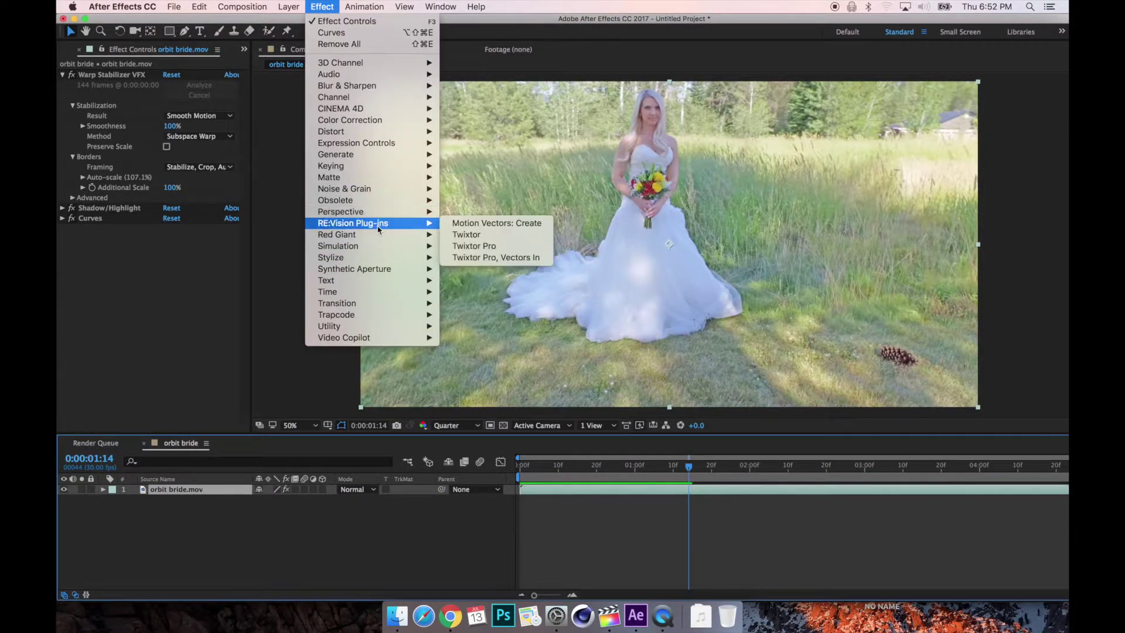
{"action": "left_click", "coordinate": [496, 246]}
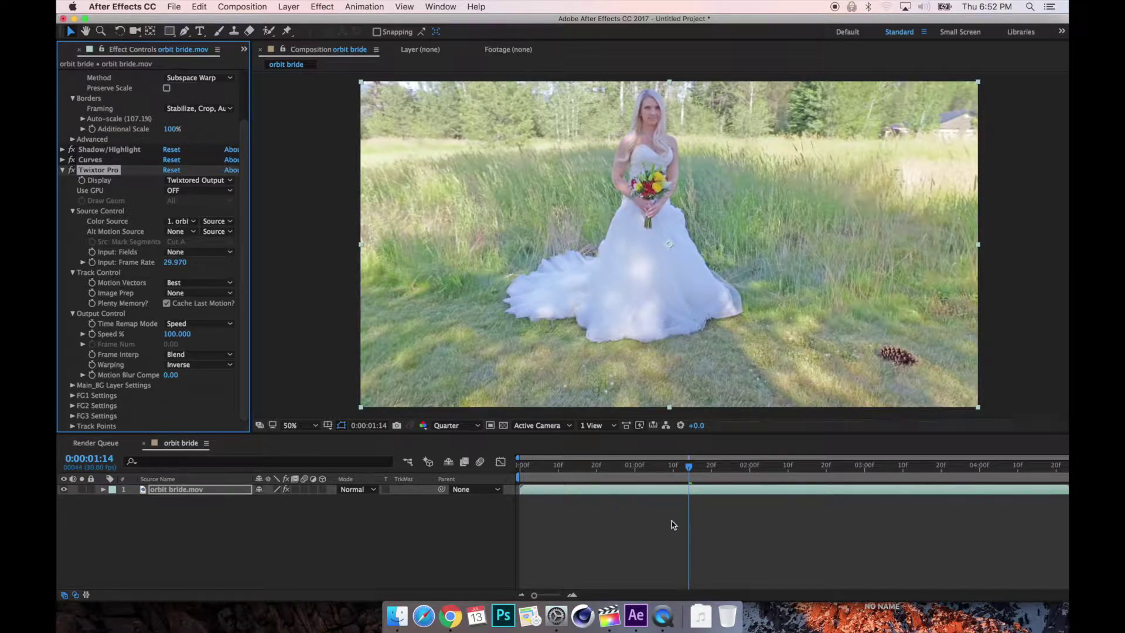
Change the orbit bride composition duration from 0:00:04:24 to 0:00:24:24
{"action": "right_click", "coordinate": [271, 546]}
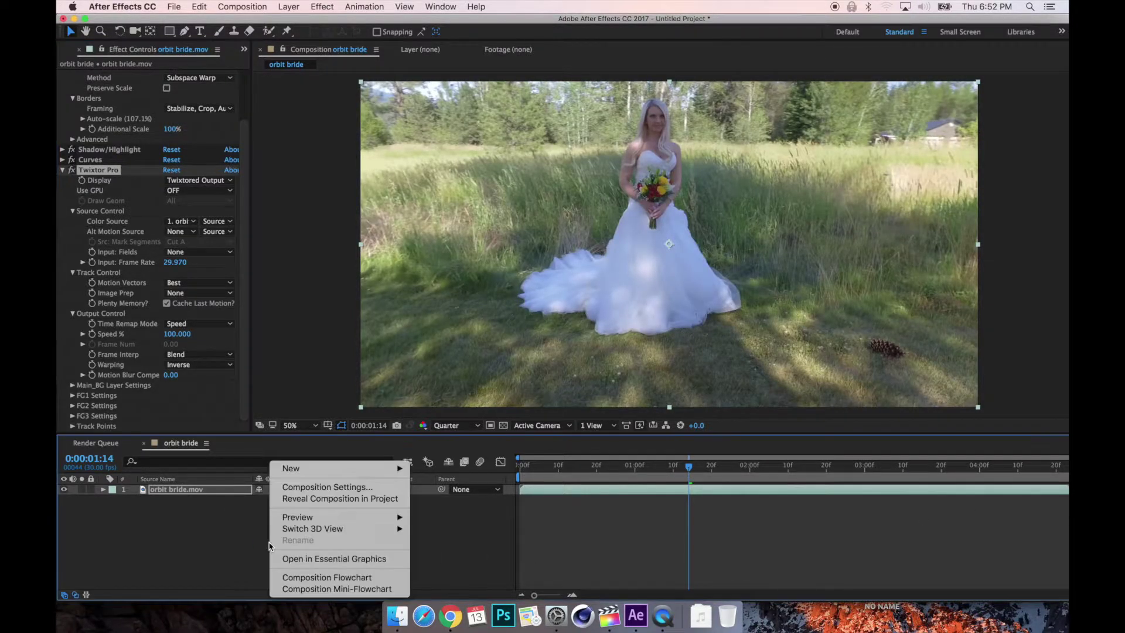
{"action": "left_click", "coordinate": [326, 488]}
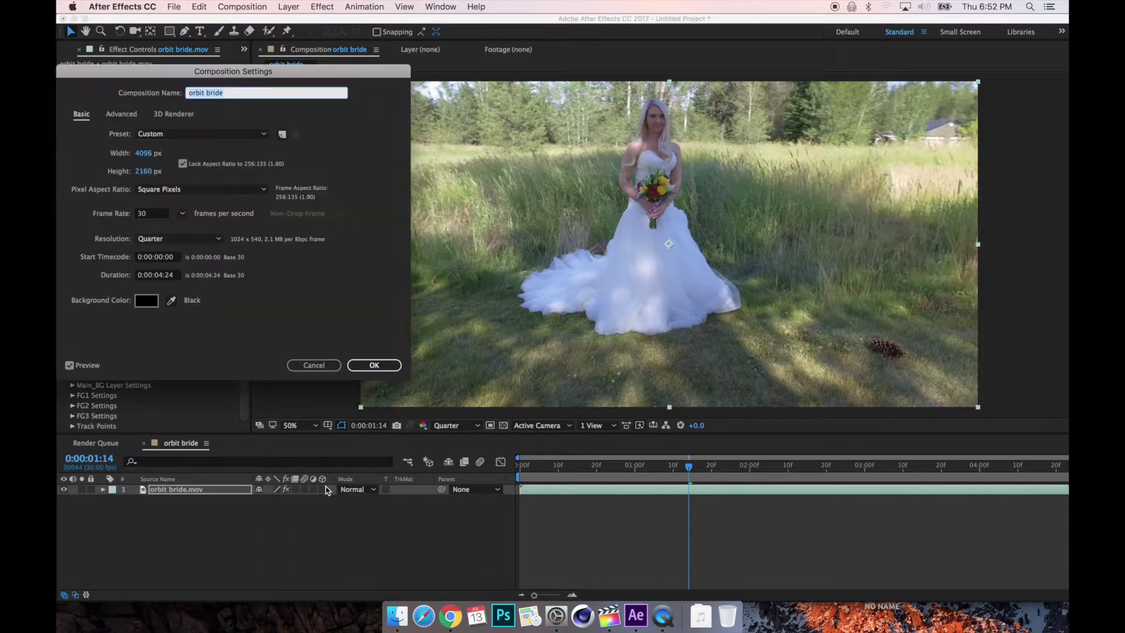
{"action": "left_click", "coordinate": [159, 275]}
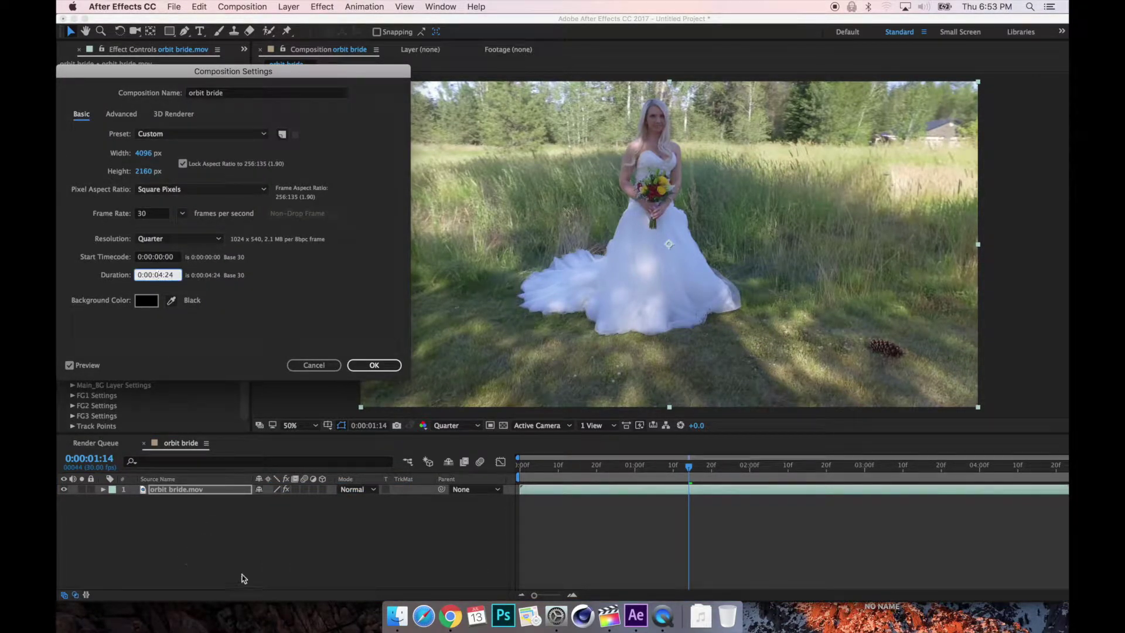
{"action": "left_click", "coordinate": [319, 366]}
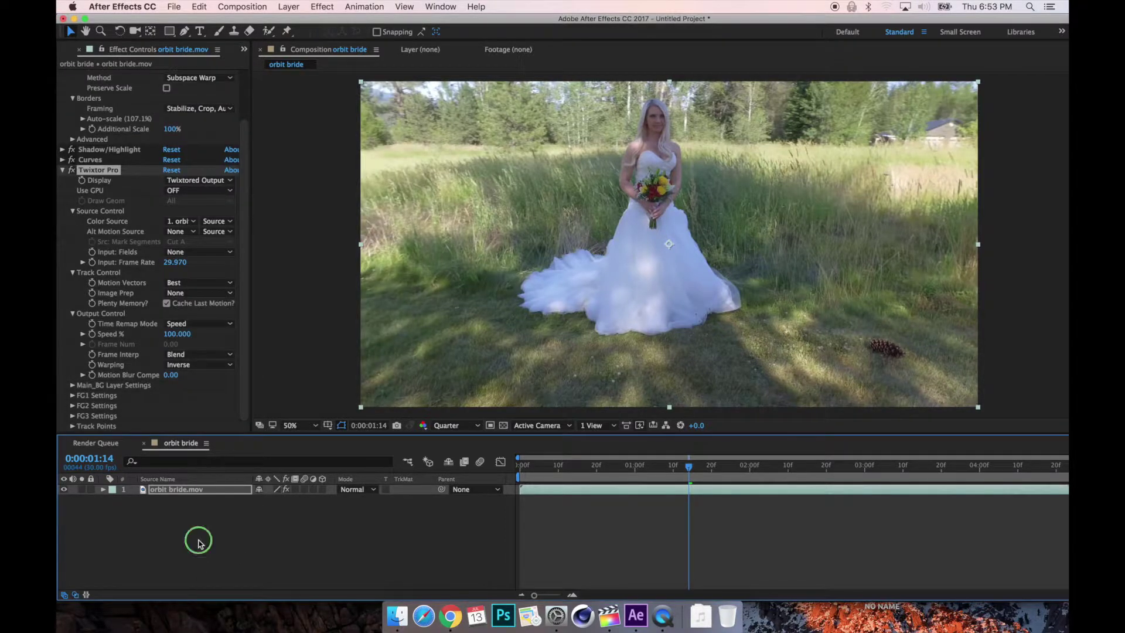
{"action": "right_click", "coordinate": [199, 542]}
{"action": "left_click", "coordinate": [245, 486]}
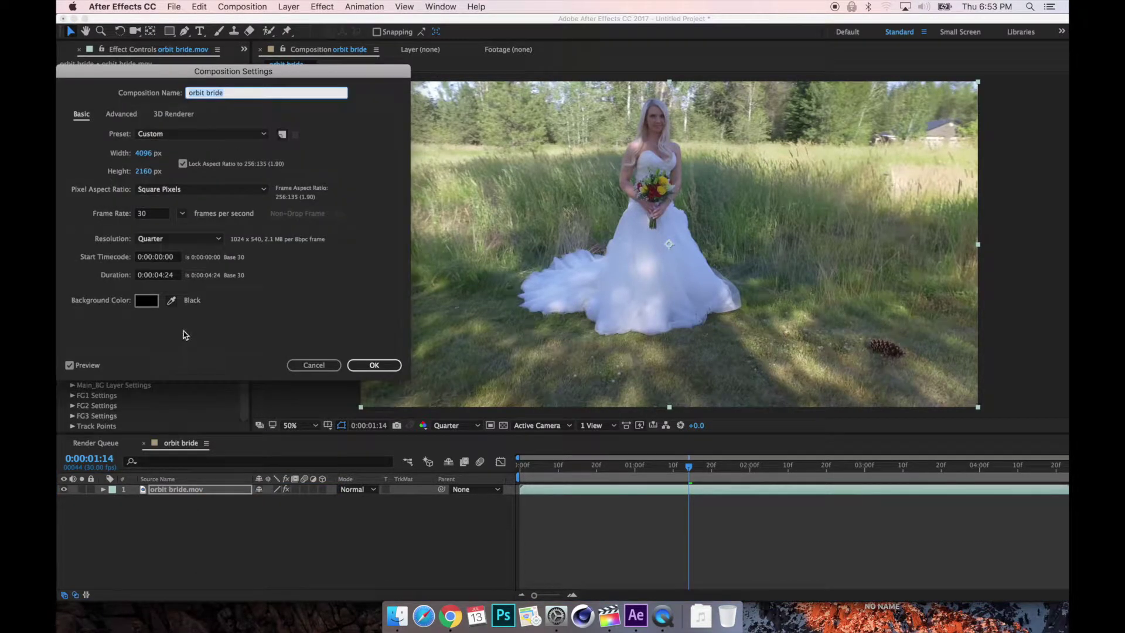
{"action": "left_click", "coordinate": [158, 275]}
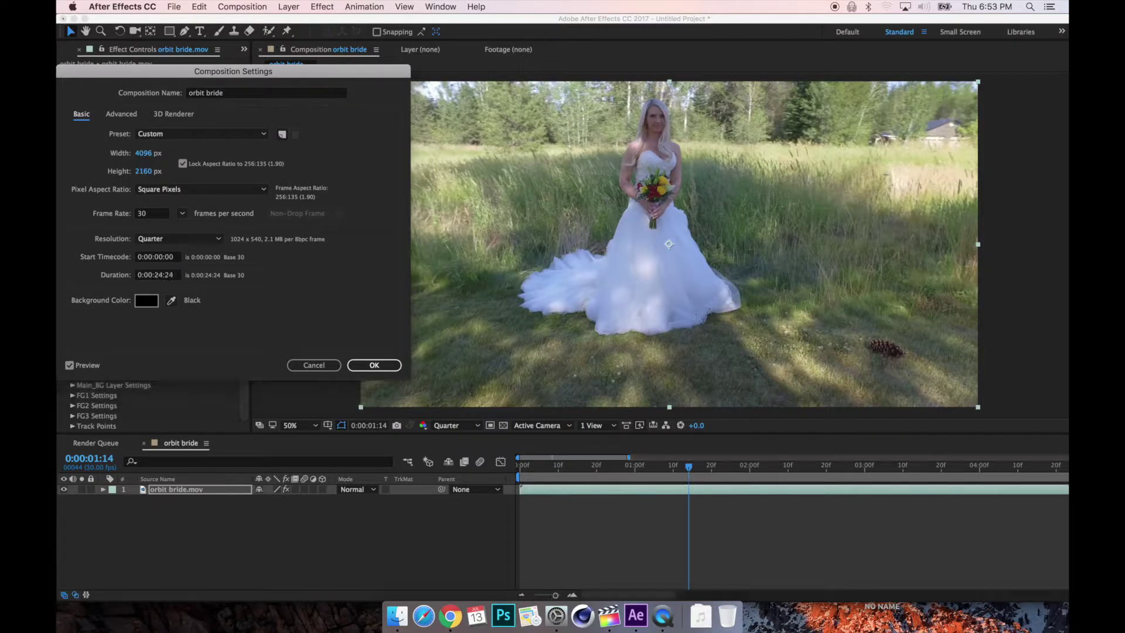
{"action": "key", "text": "Return"}
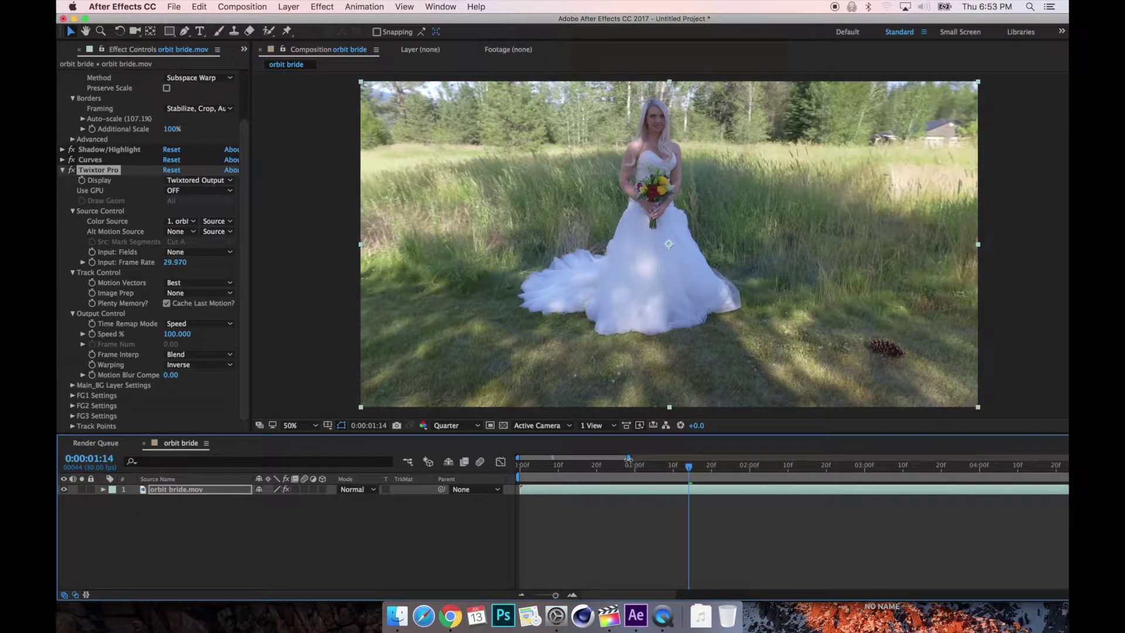
Set Twixtor Pro Speed % to 50 on the orbit bride.mov layer
{"action": "left_click_drag", "start_coordinate": [629, 457], "coordinate": [1063, 458]}
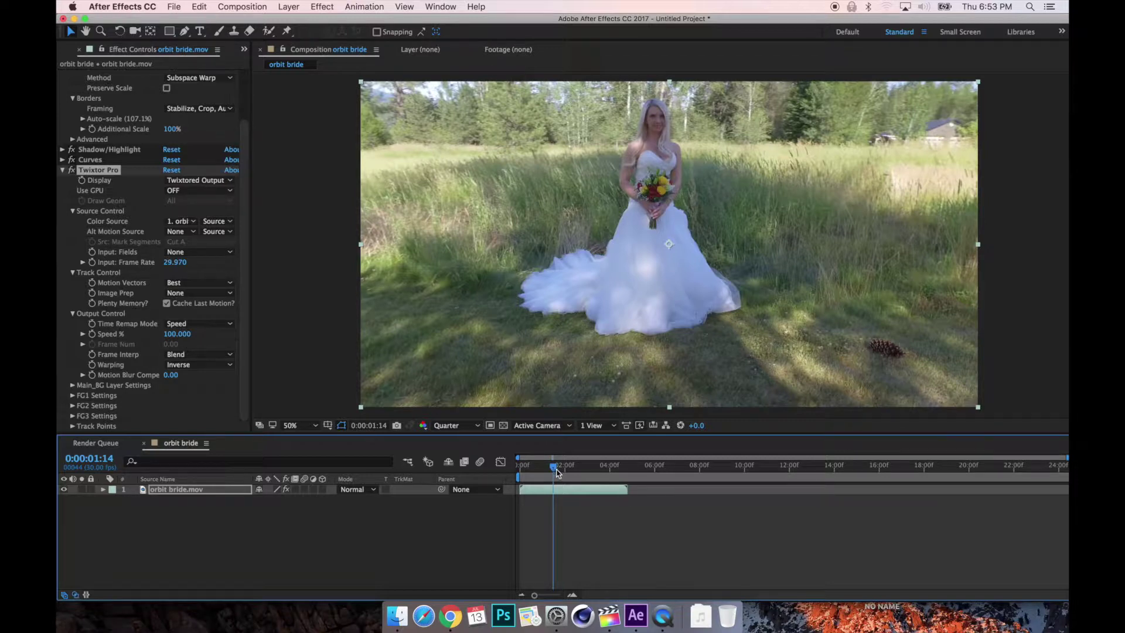
{"action": "left_click", "coordinate": [625, 488]}
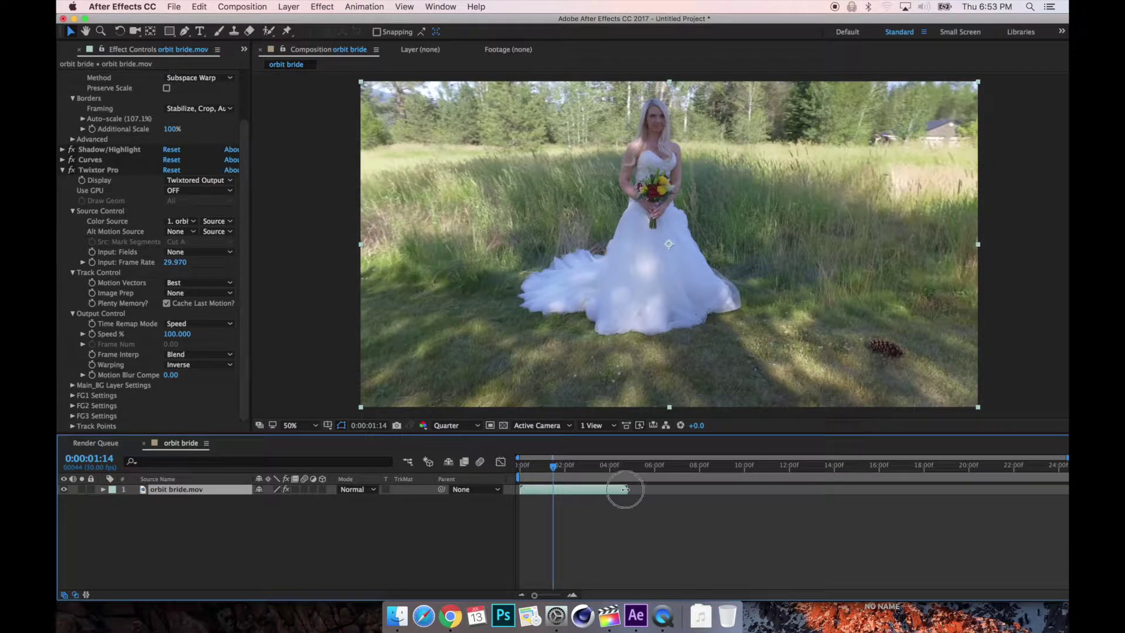
{"action": "left_click", "coordinate": [178, 334]}
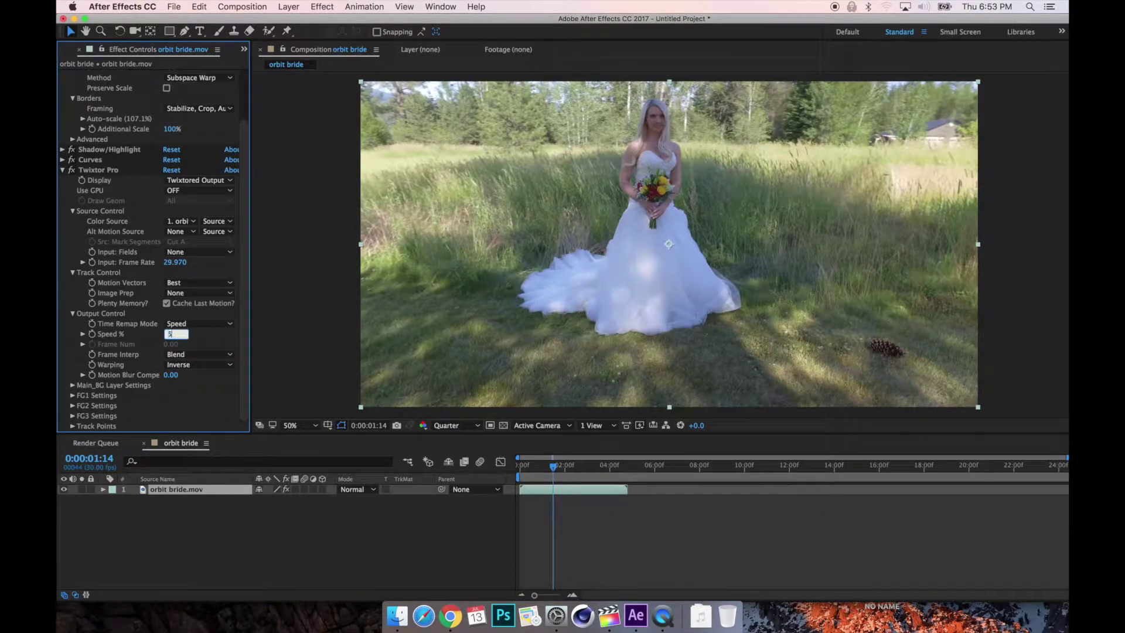
{"action": "key", "text": "Return"}
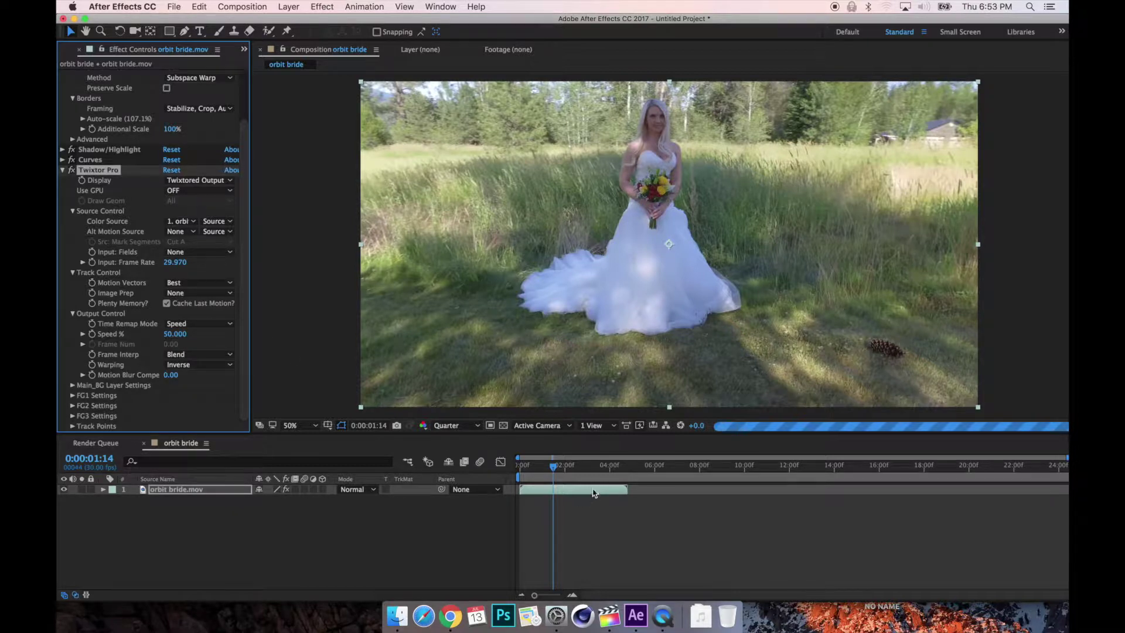
Enable time remapping on orbit bride.mov and stretch its bar to the composition end
{"action": "right_click", "coordinate": [202, 493]}
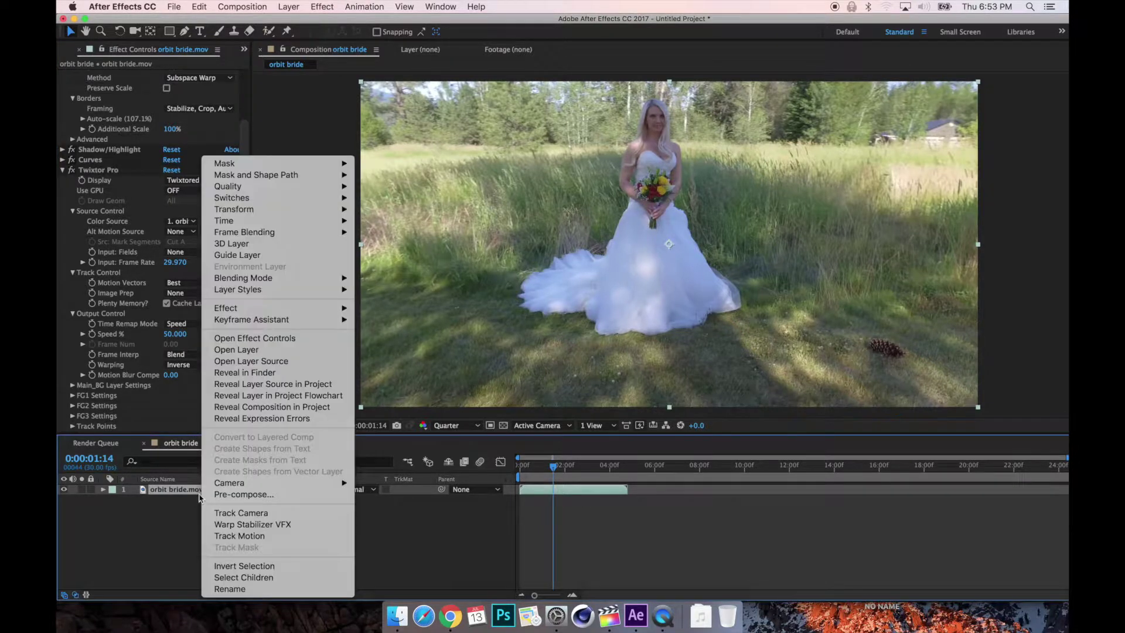
{"action": "mouse_move", "coordinate": [243, 219]}
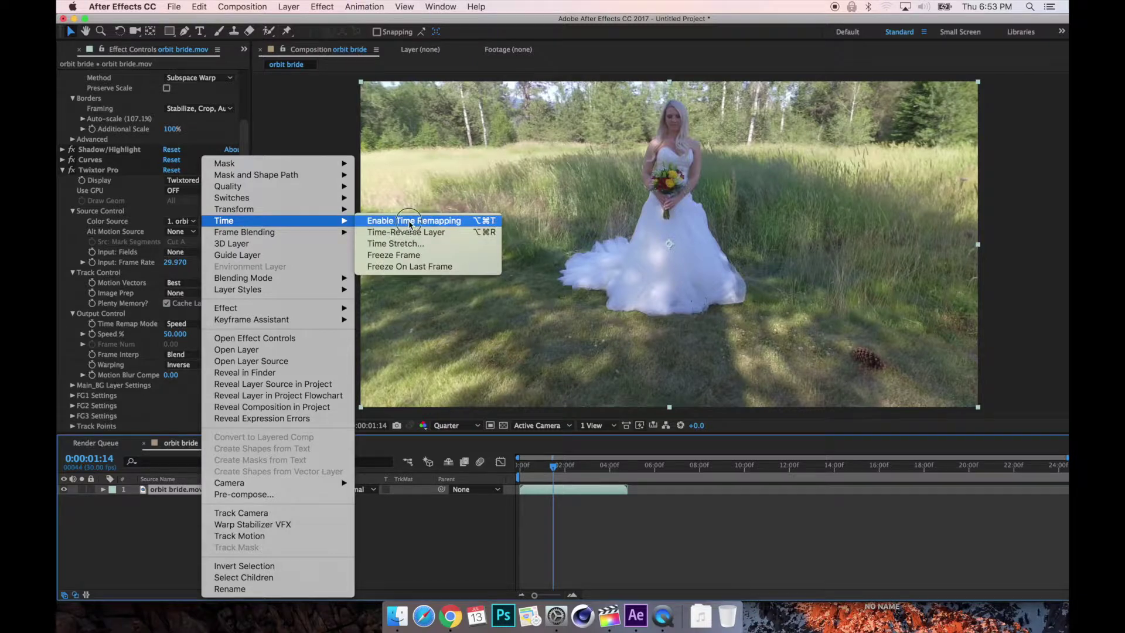
{"action": "left_click", "coordinate": [431, 223]}
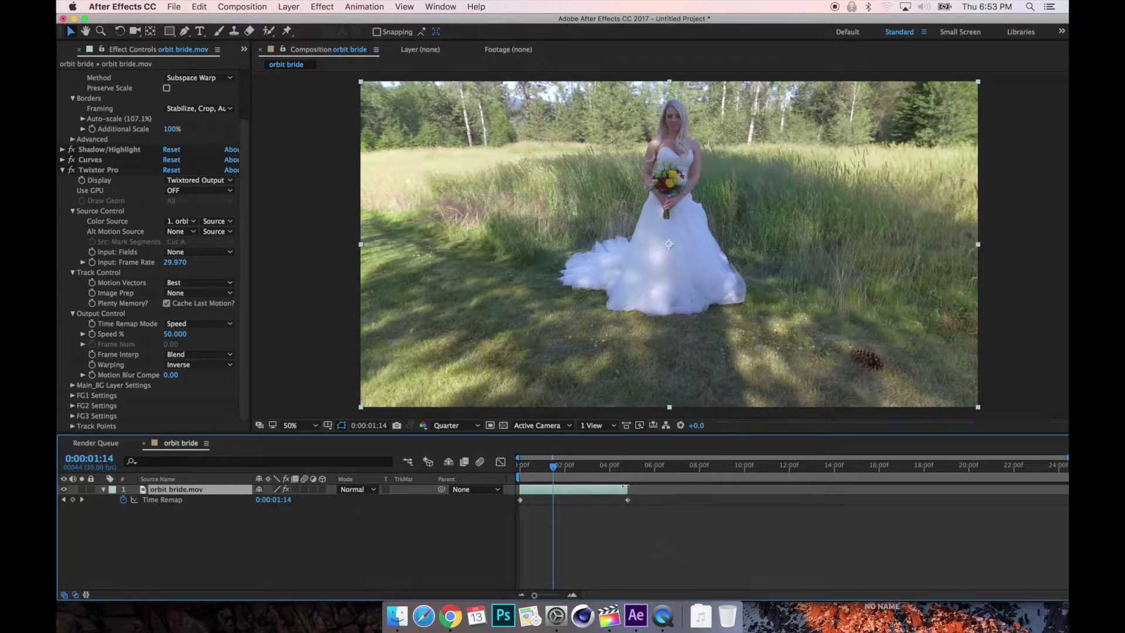
{"action": "left_click_drag", "start_coordinate": [627, 489], "coordinate": [1063, 484]}
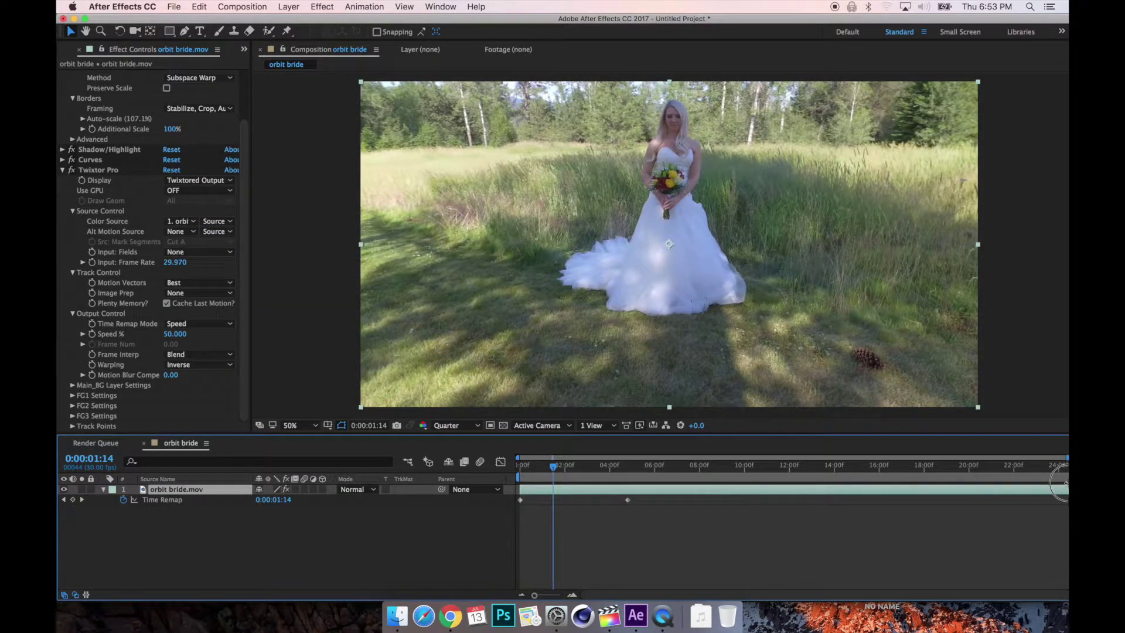
{"action": "left_click", "coordinate": [765, 463]}
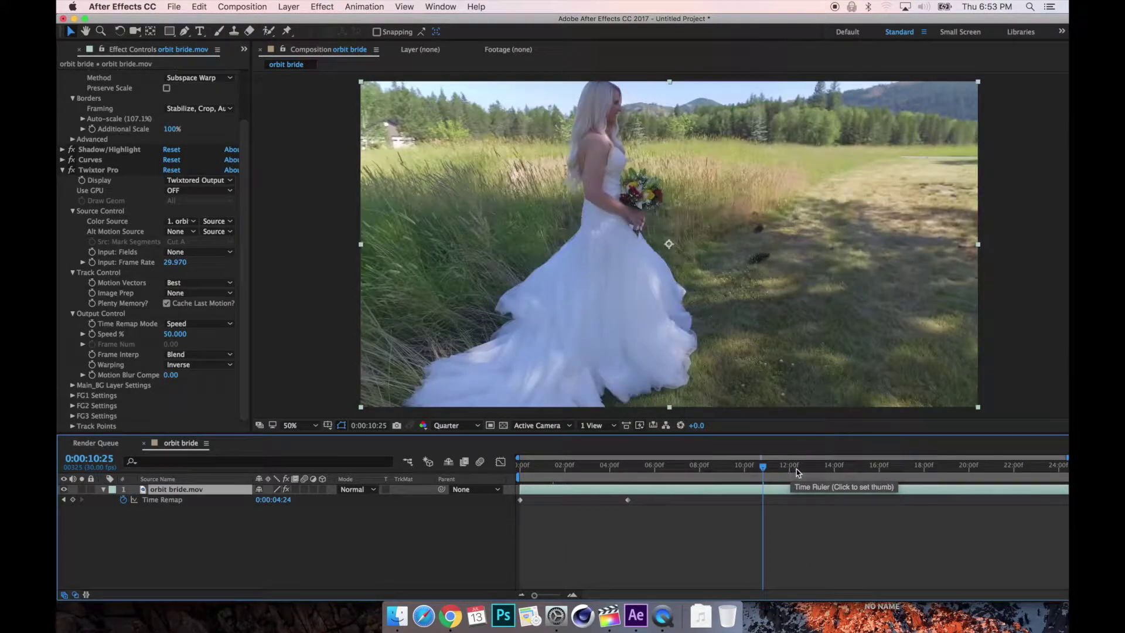
{"action": "left_click", "coordinate": [809, 471]}
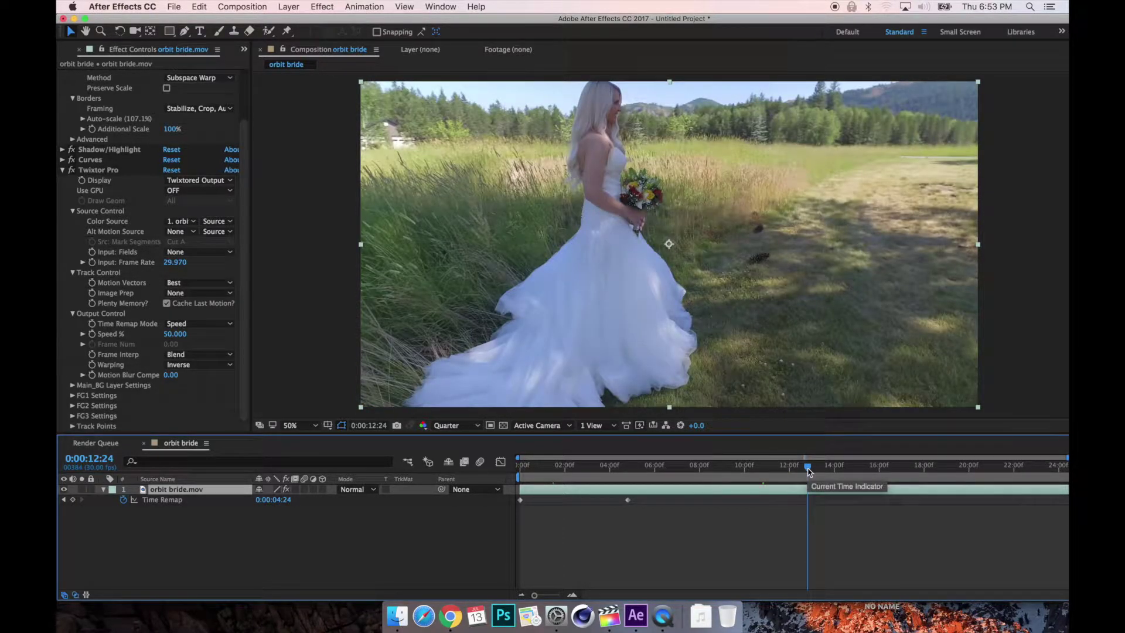
{"action": "left_click_drag", "start_coordinate": [808, 471], "coordinate": [789, 472]}
{"action": "left_click", "coordinate": [774, 468]}
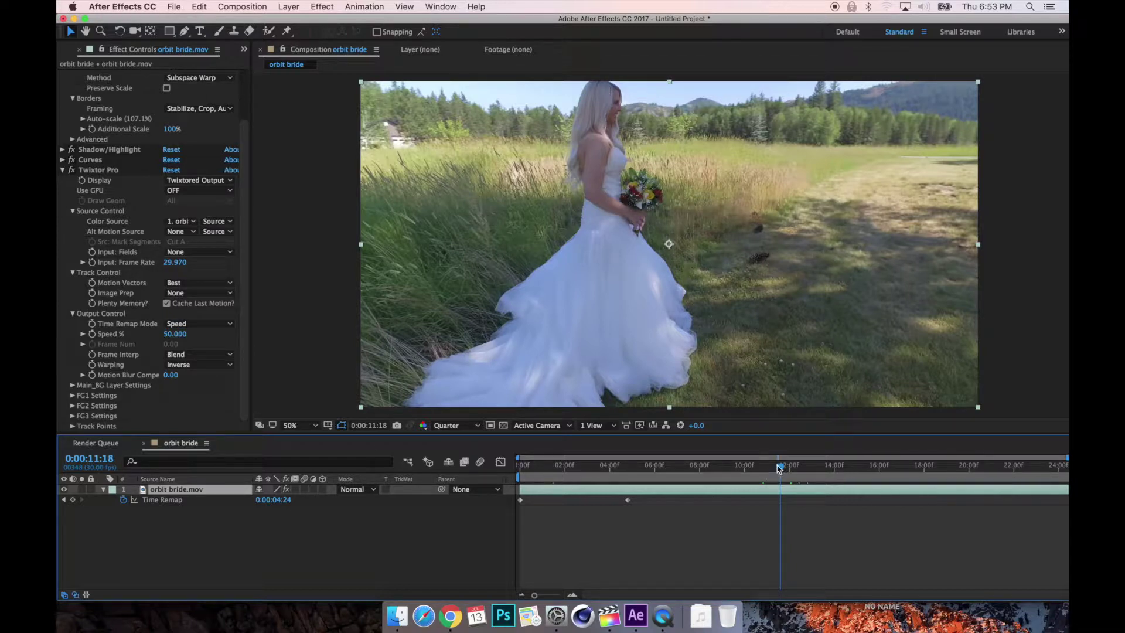
{"action": "left_click", "coordinate": [749, 470]}
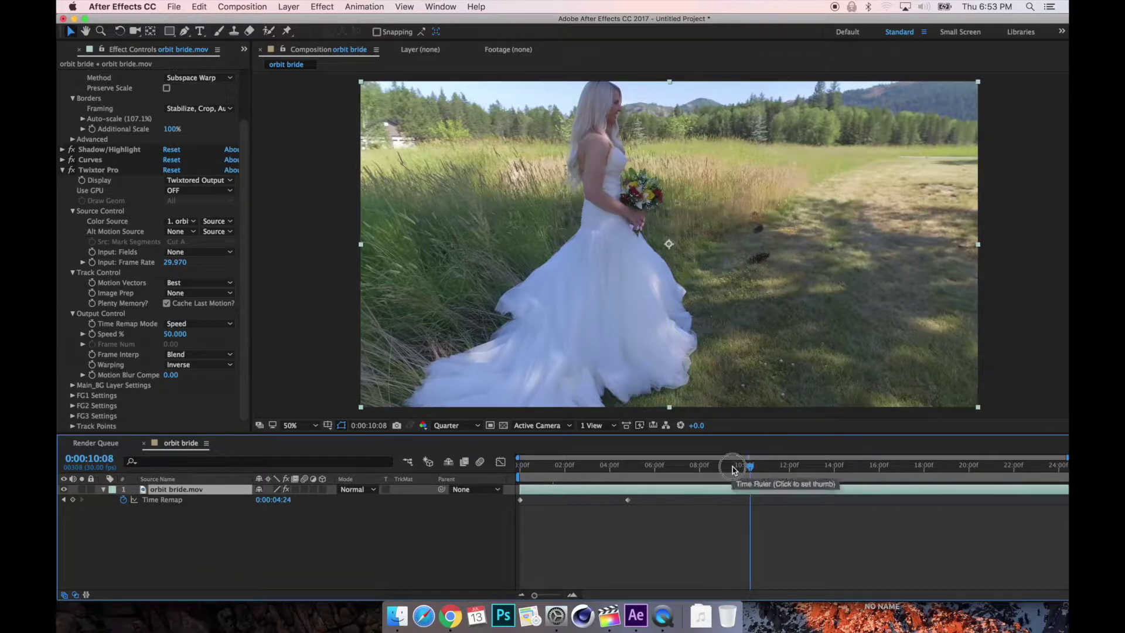
{"action": "left_click", "coordinate": [732, 469]}
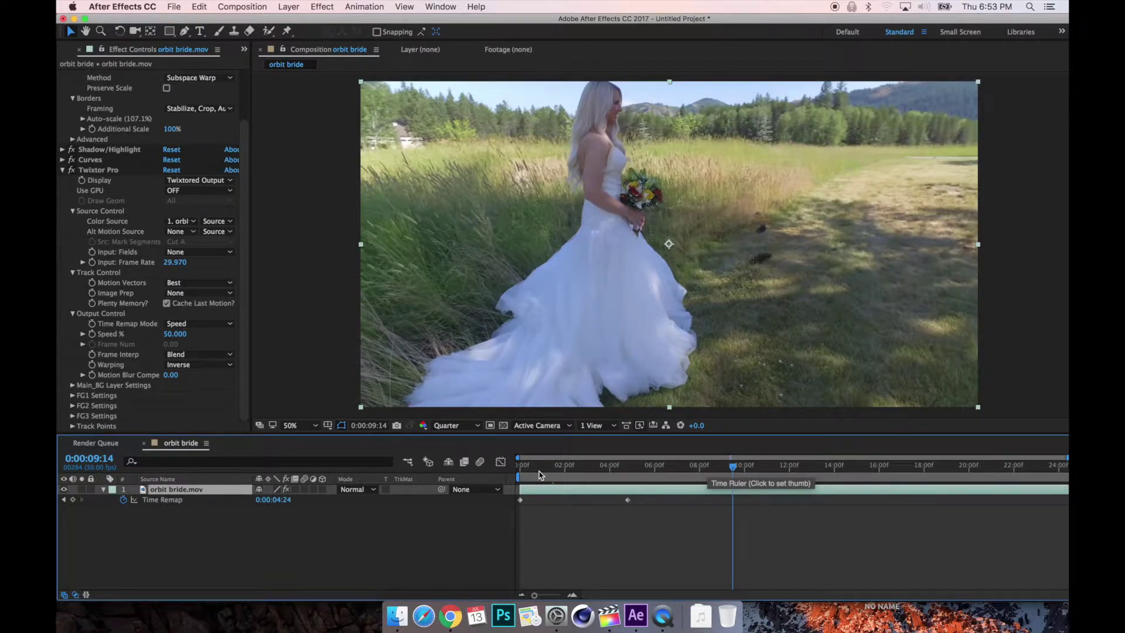
{"action": "left_click", "coordinate": [522, 468]}
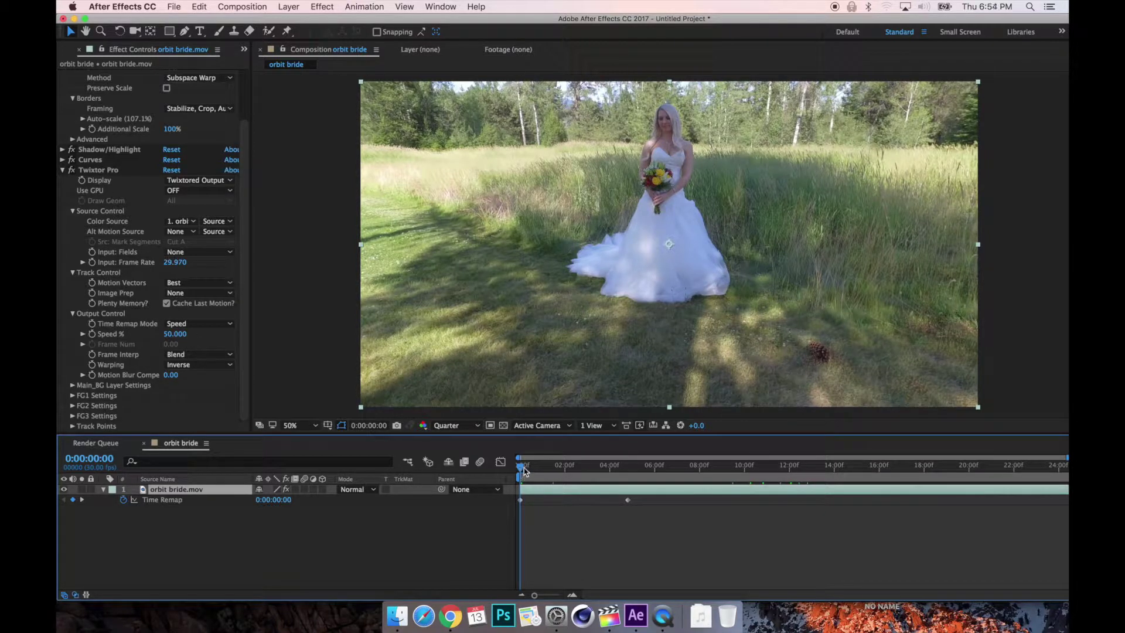
Keyframe Twixtor Speed %, ramping from 50 at frame 0 to 10 about four seconds in
{"action": "left_click_drag", "start_coordinate": [525, 492], "coordinate": [496, 492]}
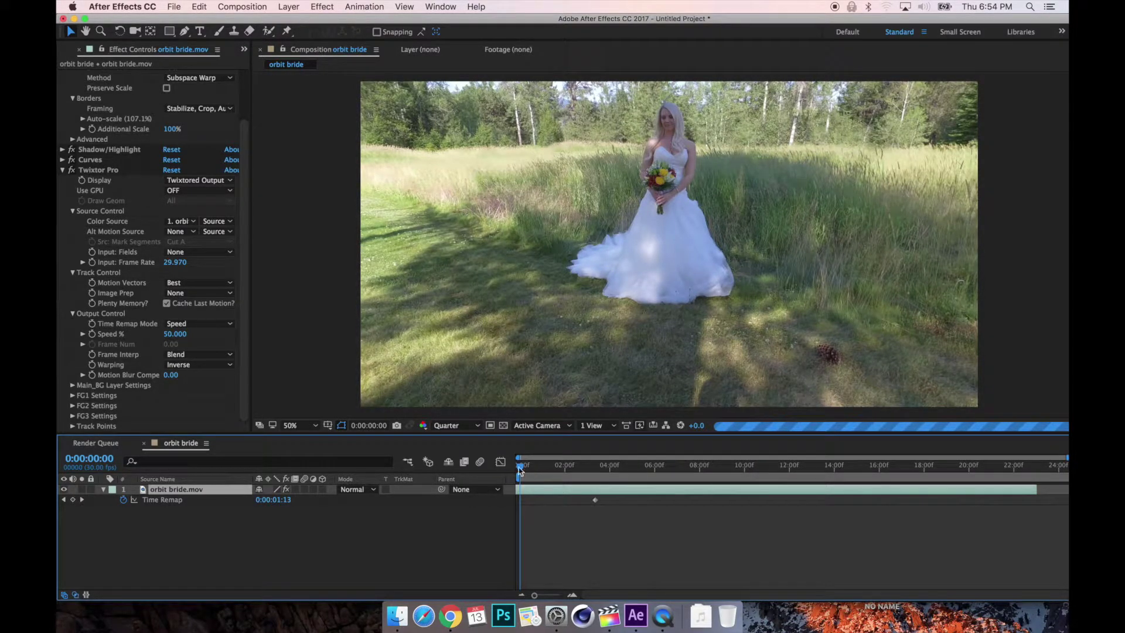
{"action": "left_click", "coordinate": [518, 469]}
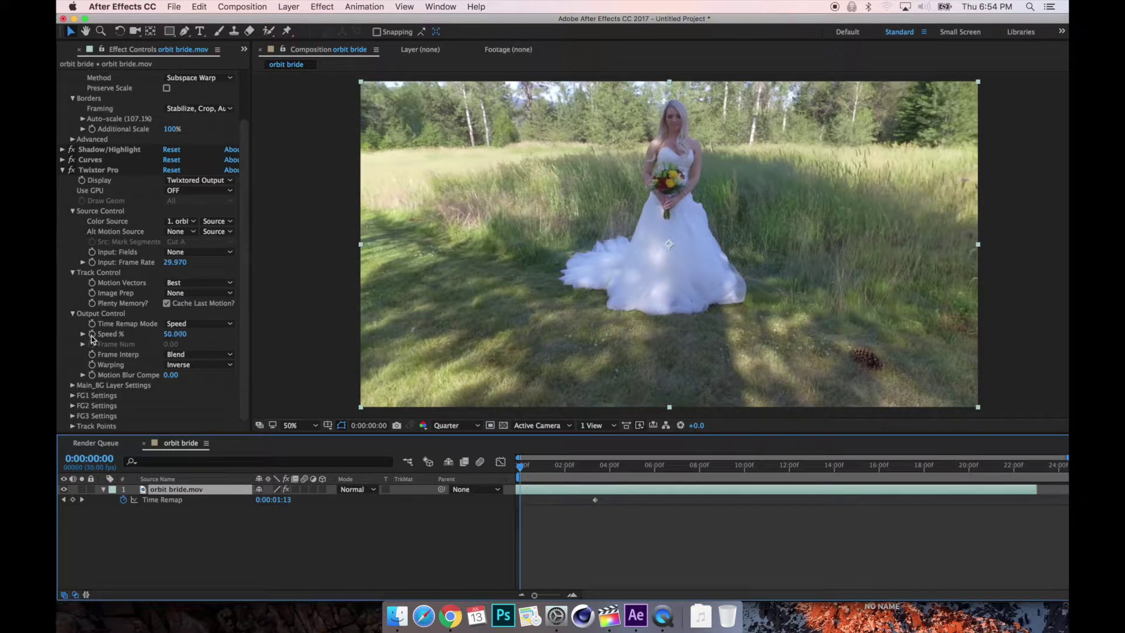
{"action": "left_click", "coordinate": [92, 334]}
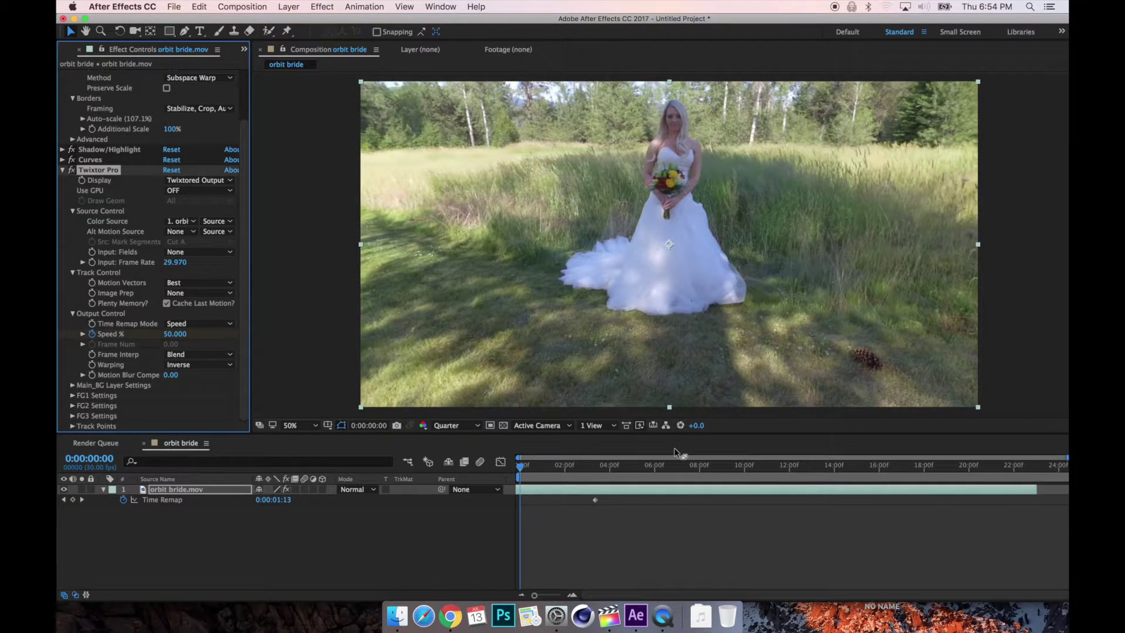
{"action": "left_click", "coordinate": [521, 469]}
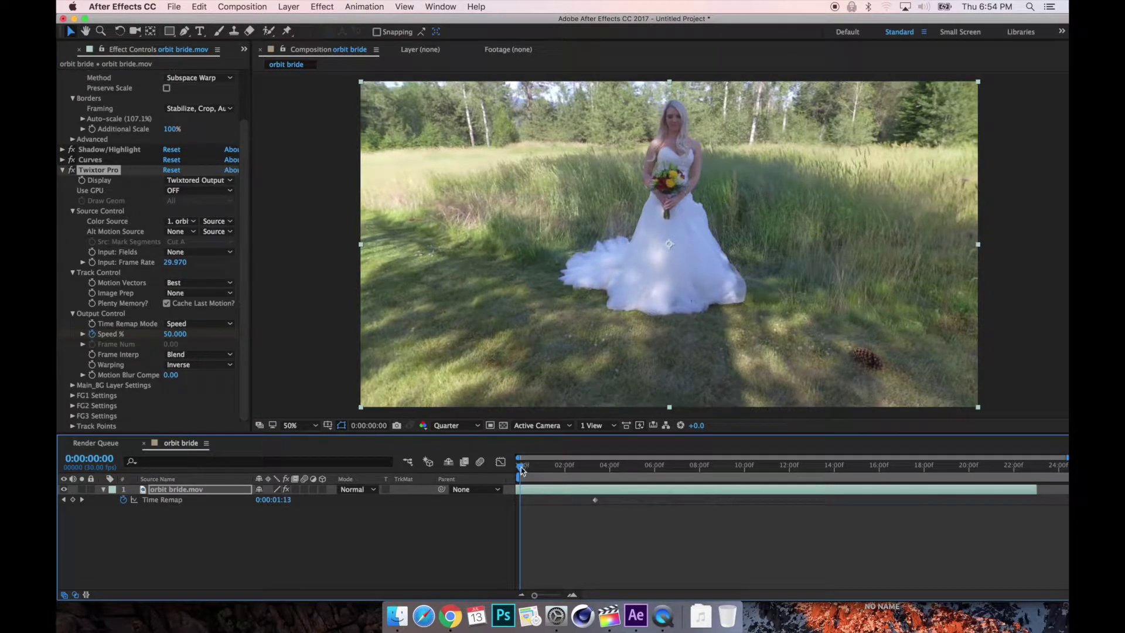
{"action": "left_click_drag", "start_coordinate": [520, 468], "coordinate": [611, 474]}
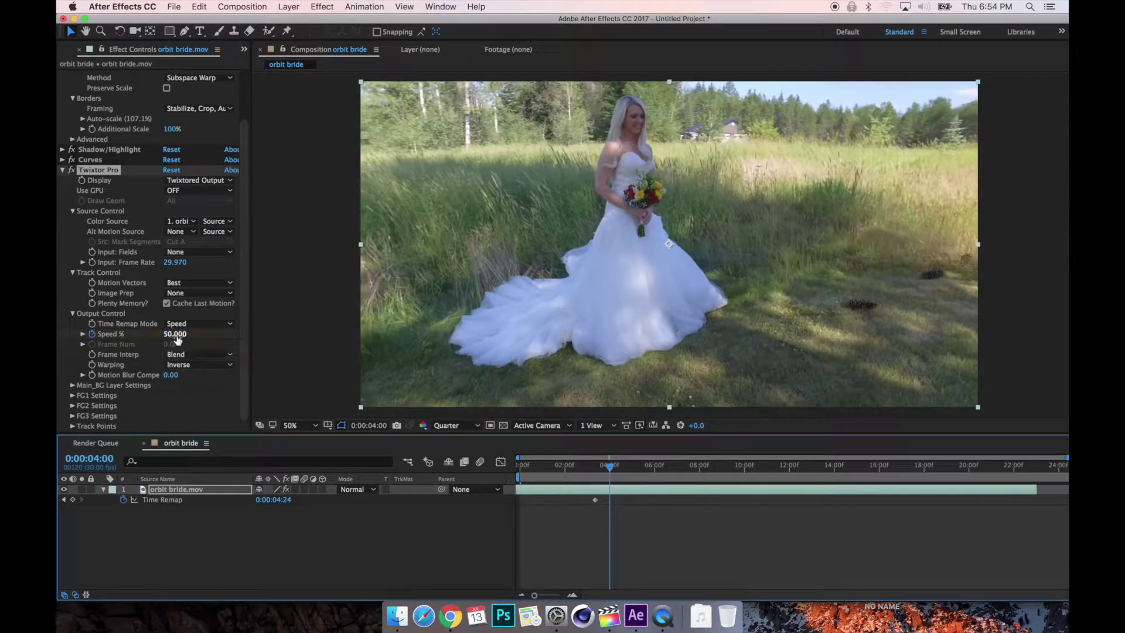
{"action": "left_click", "coordinate": [175, 334]}
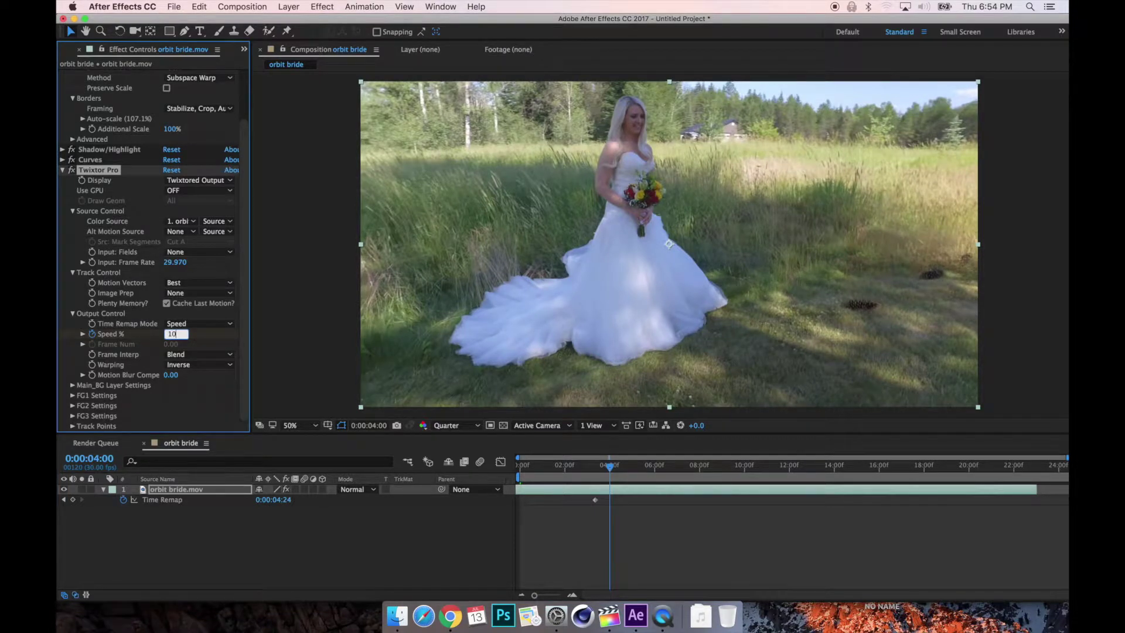
{"action": "type", "text": "10"}
{"action": "left_click", "coordinate": [311, 531]}
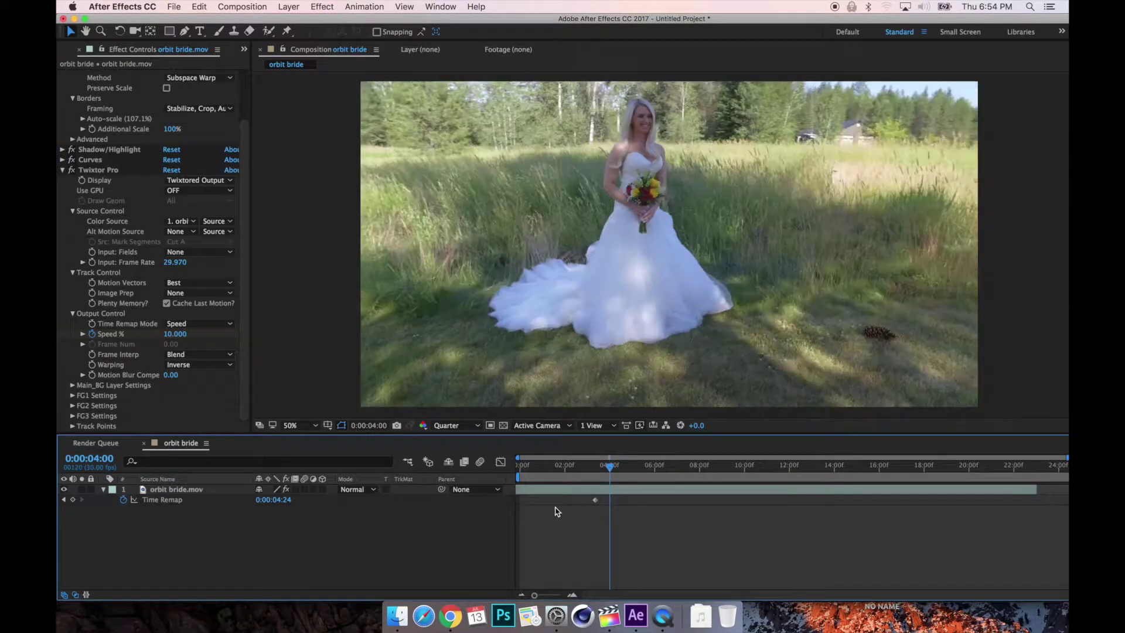
Preview the speed ramp and check Twixtor's frame interpolation options
{"action": "left_click_drag", "start_coordinate": [611, 469], "coordinate": [502, 469]}
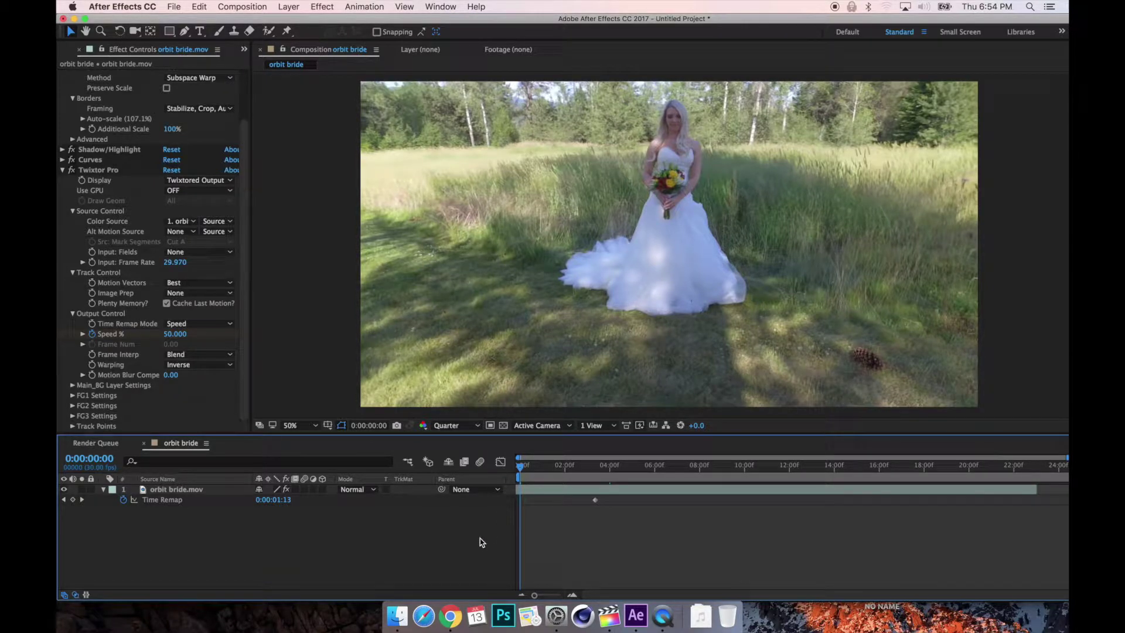
{"action": "key", "text": "space"}
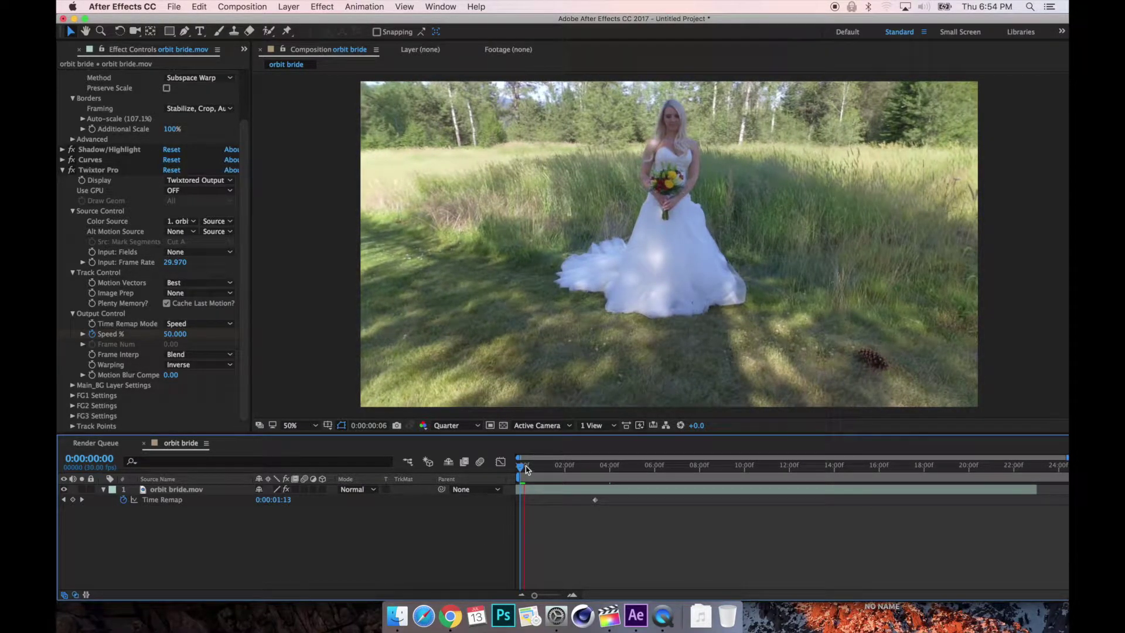
{"action": "key", "text": "space"}
{"action": "key", "text": "space"}
{"action": "left_click_drag", "start_coordinate": [519, 467], "coordinate": [523, 471]}
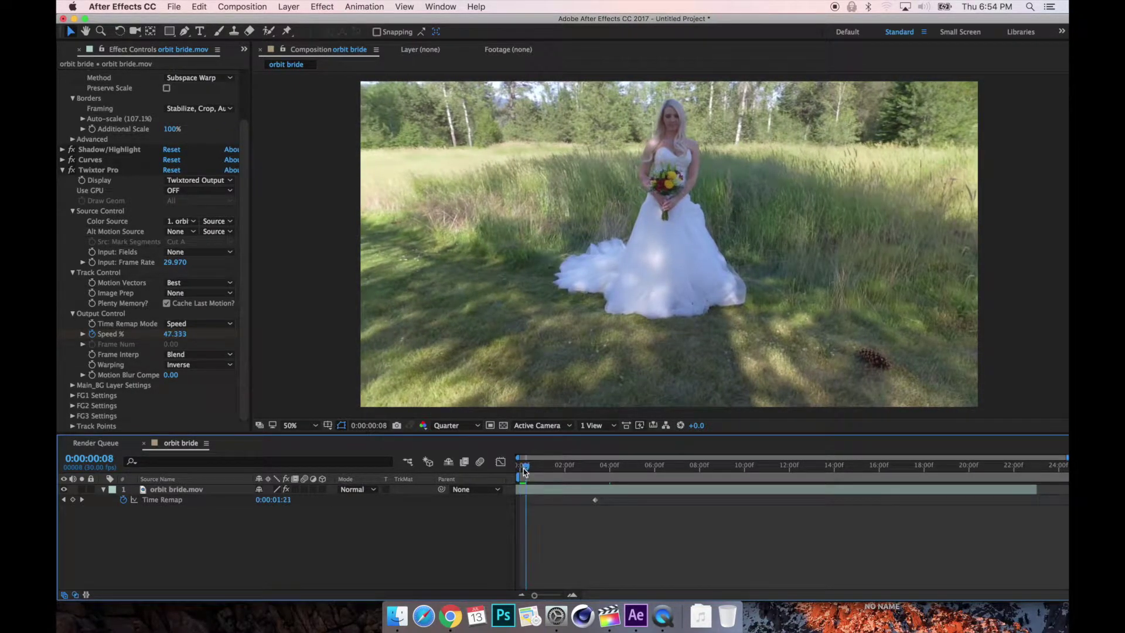
{"action": "left_click", "coordinate": [603, 468]}
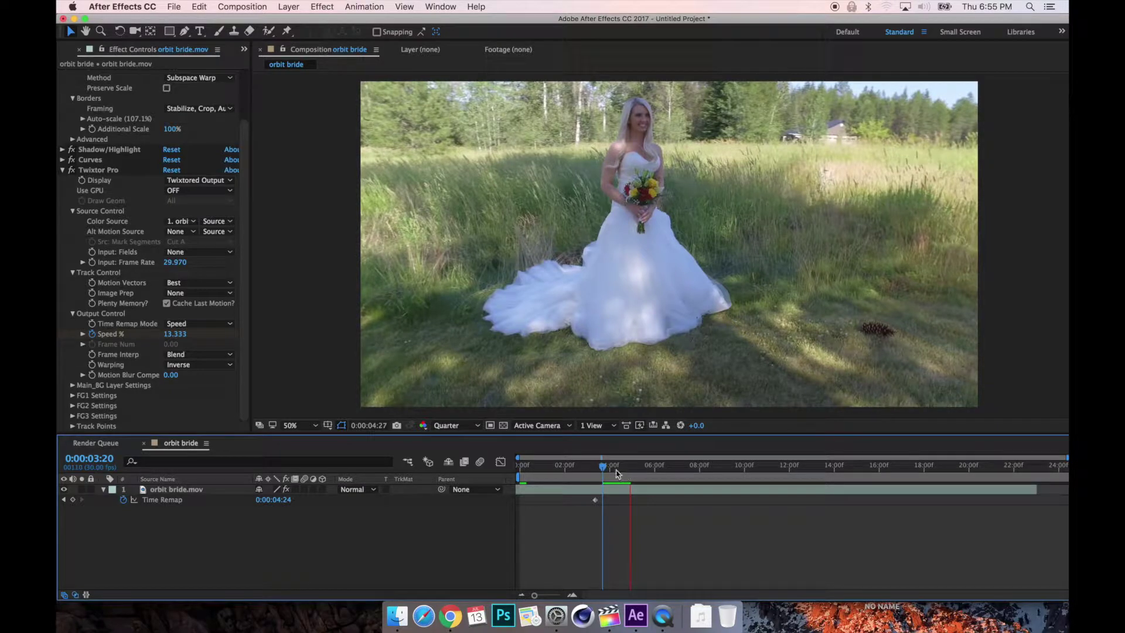
{"action": "key", "text": "space"}
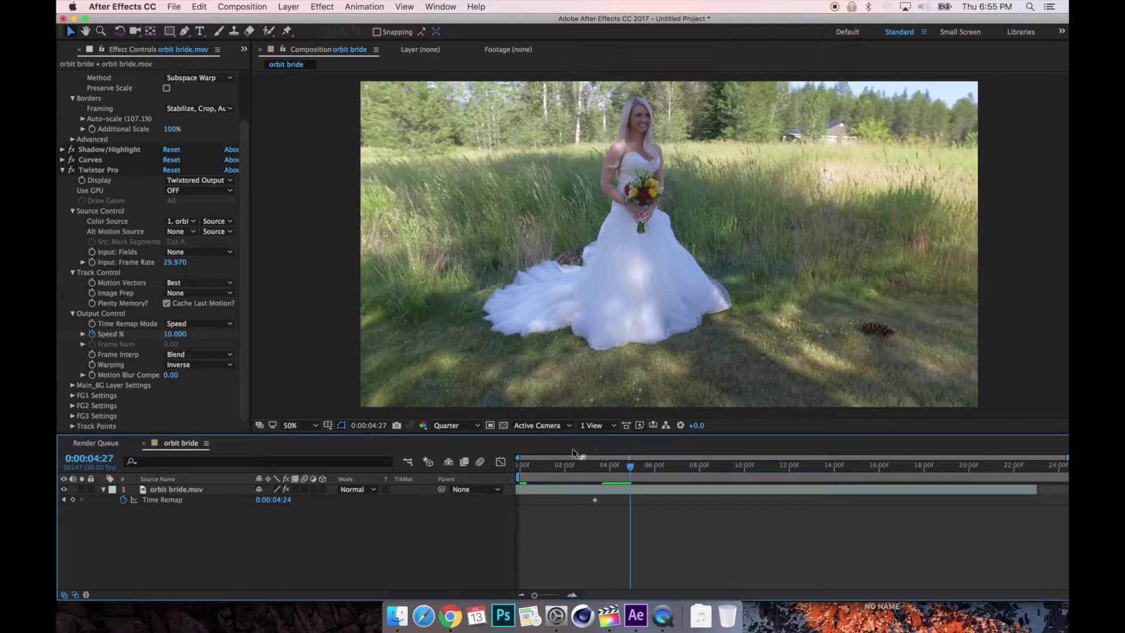
{"action": "left_click", "coordinate": [197, 357]}
Set Twixtor Pro's frame interpolation to Motion Weighted Blend and warping to Inverse w/ Smart Blend
{"action": "left_click", "coordinate": [205, 389]}
{"action": "left_click", "coordinate": [193, 366]}
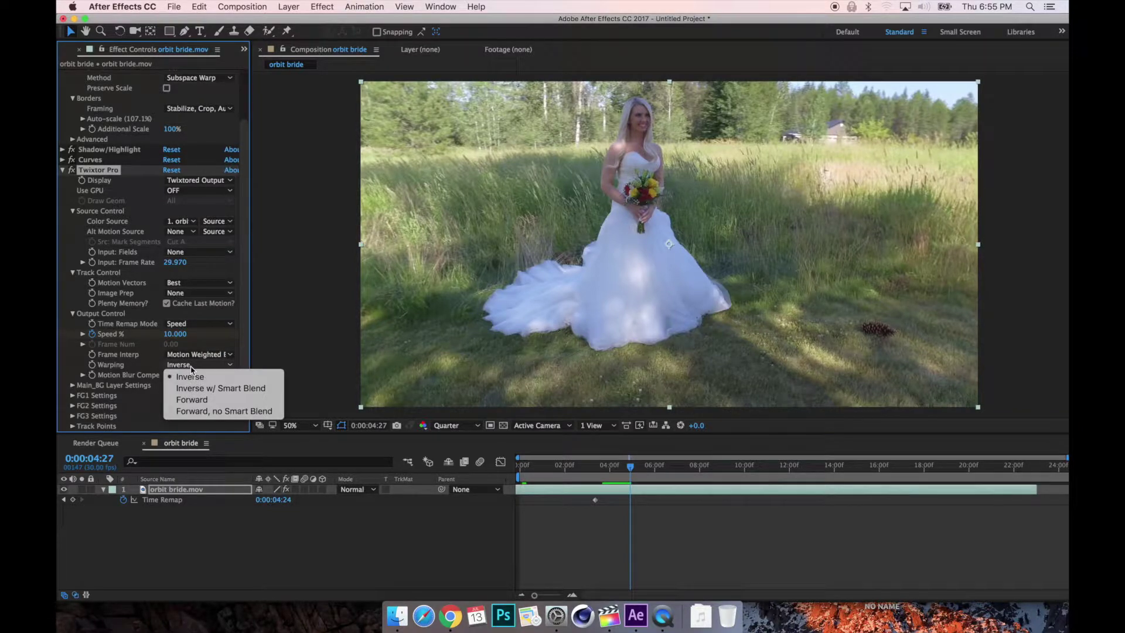
{"action": "left_click", "coordinate": [214, 388]}
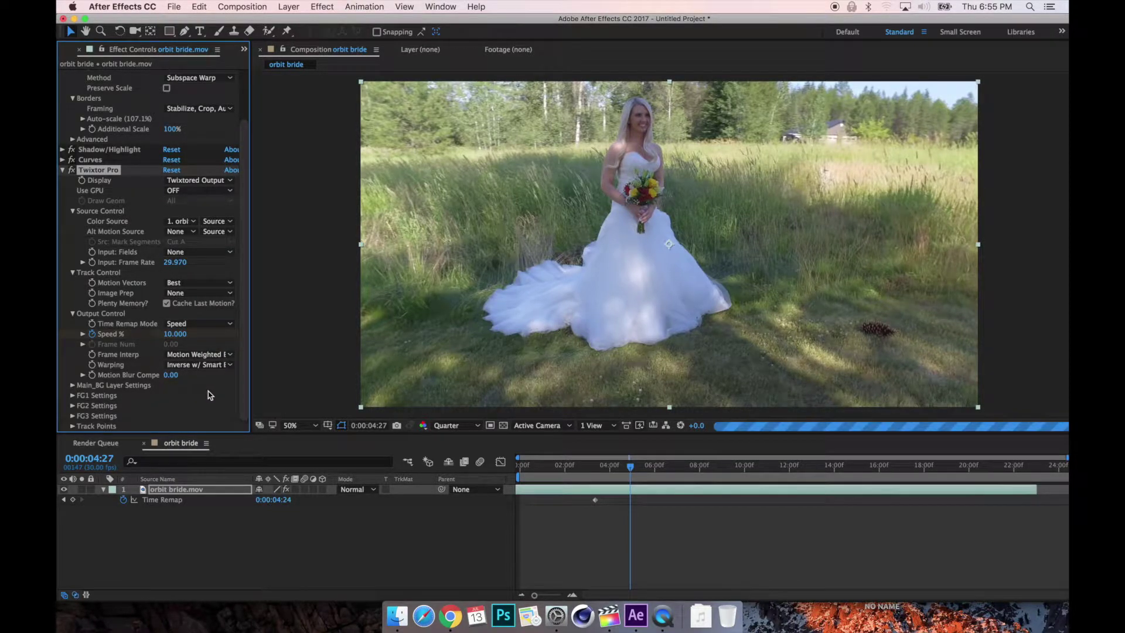
Set the Input: Frame Rate to 30 and preview the slowed clip from 0:00:03:07
{"action": "left_click", "coordinate": [174, 262]}
{"action": "type", "text": "30"}
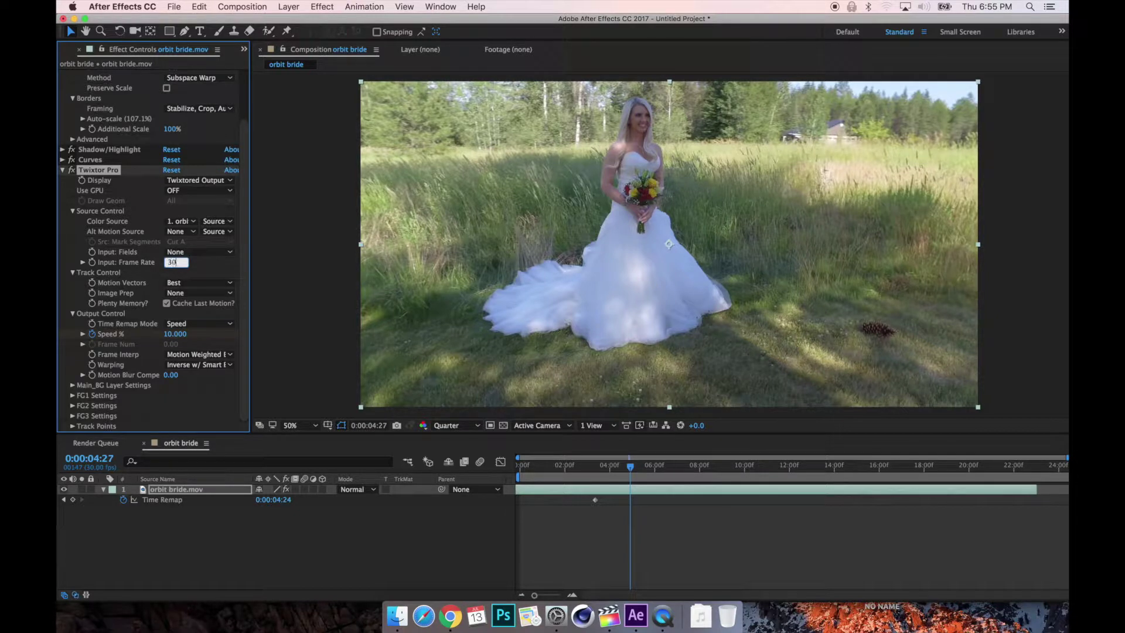
{"action": "left_click", "coordinate": [203, 268]}
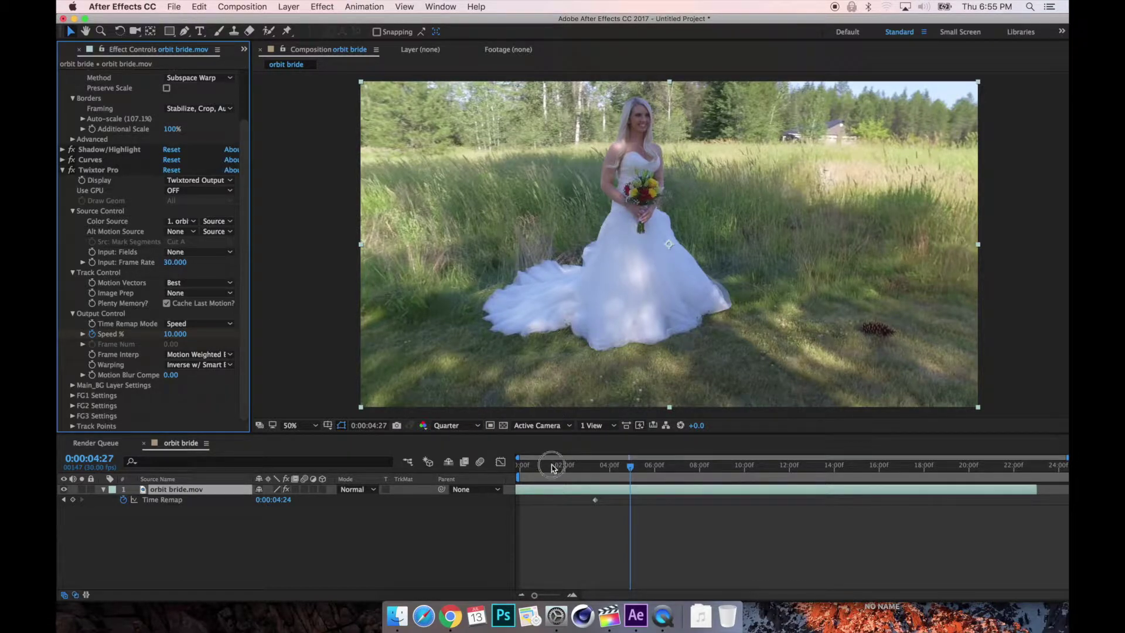
{"action": "left_click_drag", "start_coordinate": [517, 465], "coordinate": [594, 471]}
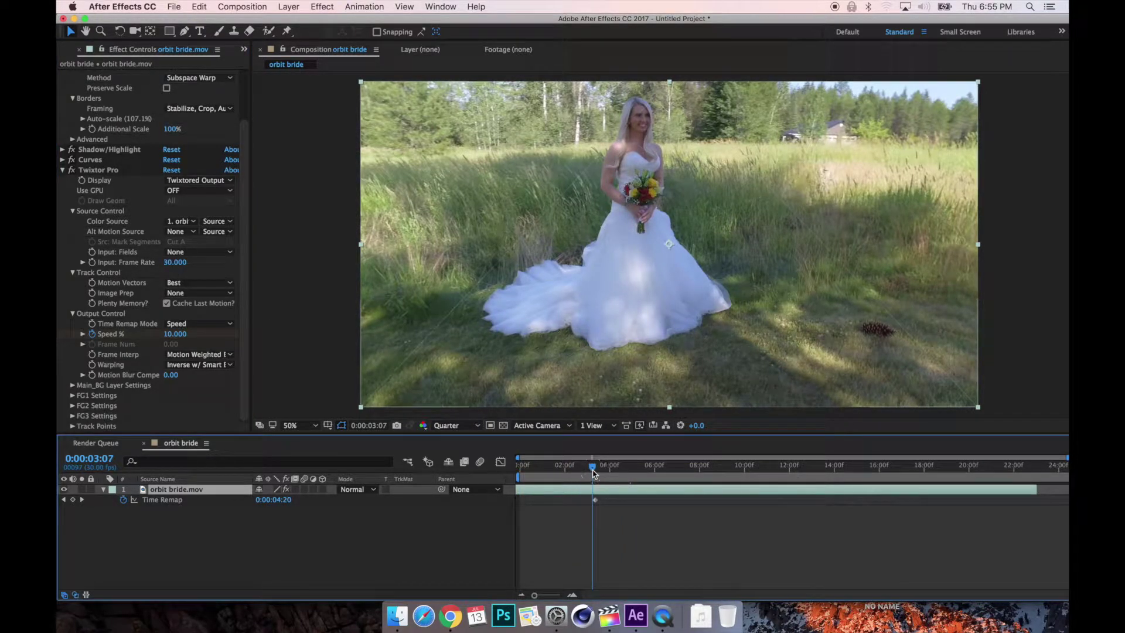
{"action": "key", "text": "space"}
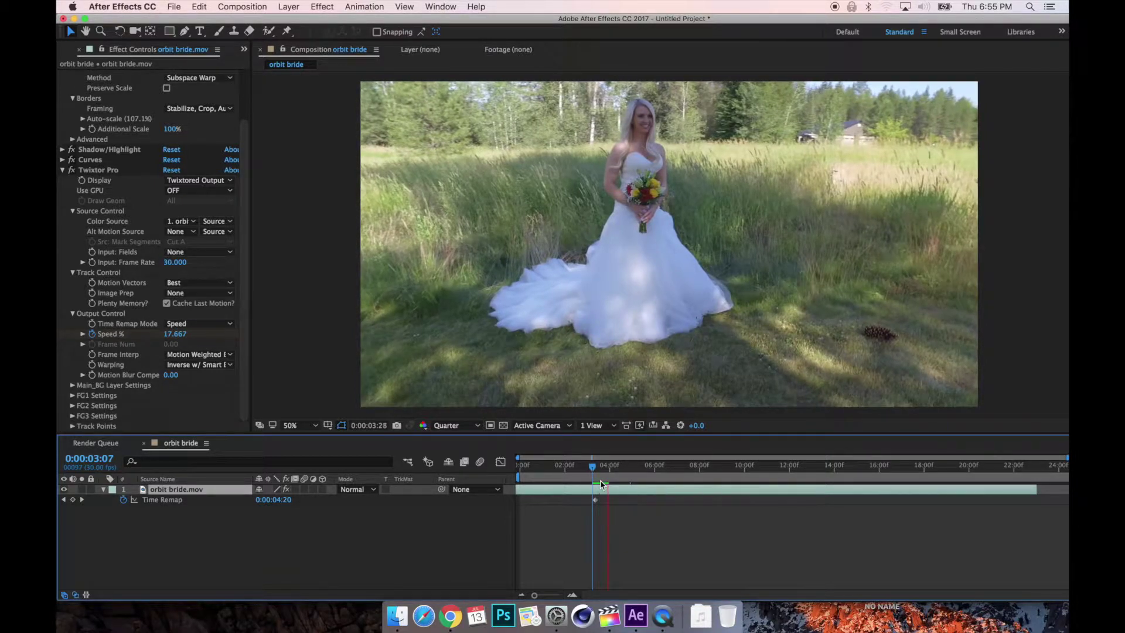
{"action": "left_click", "coordinate": [606, 467]}
{"action": "left_click_drag", "start_coordinate": [606, 466], "coordinate": [592, 468]}
{"action": "key", "text": "space"}
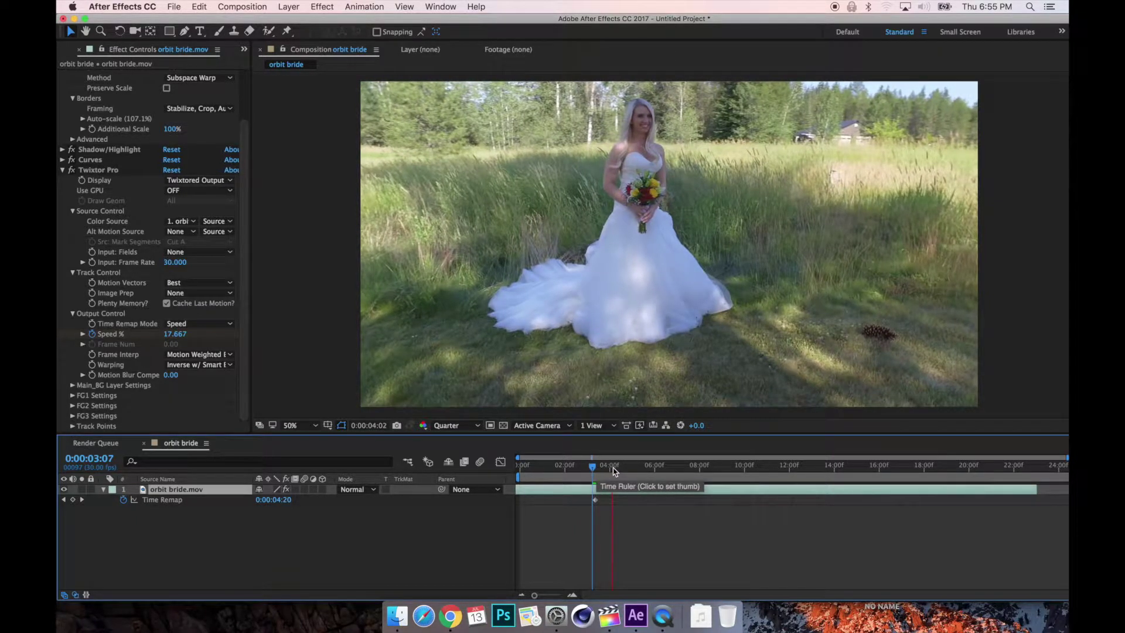
{"action": "left_click", "coordinate": [594, 467]}
{"action": "left_click_drag", "start_coordinate": [594, 474], "coordinate": [593, 474]}
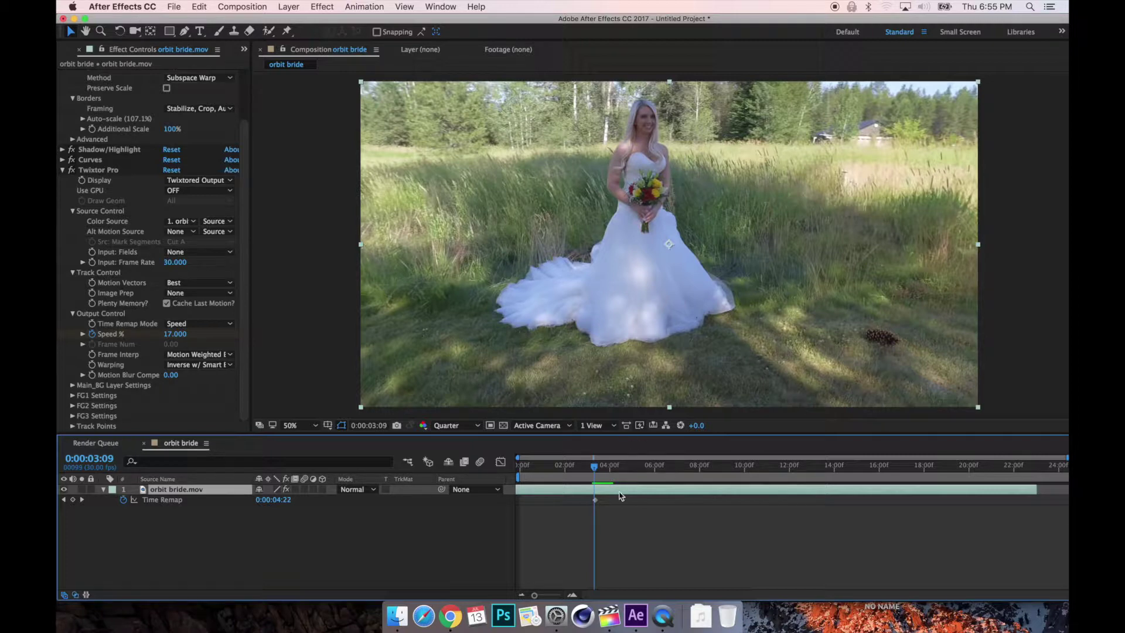
{"action": "key", "text": "space"}
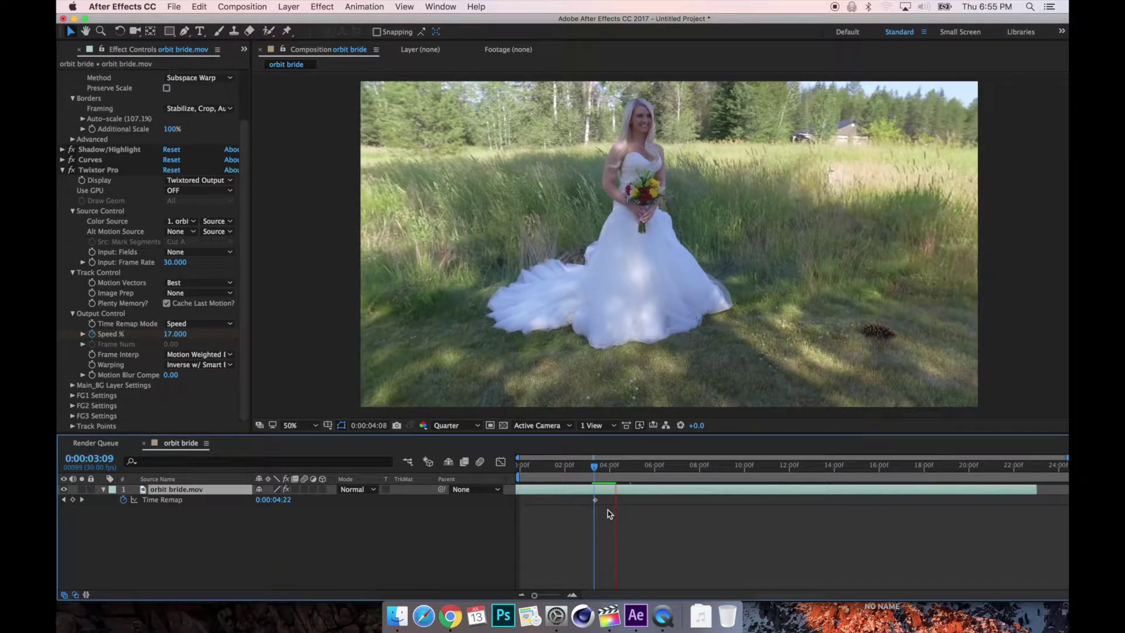
{"action": "key", "text": "space"}
Collapse the Twixtor Pro effect settings in the timeline
{"action": "scroll", "coordinate": [71, 188], "scroll_direction": "up", "scroll_amount": 3}
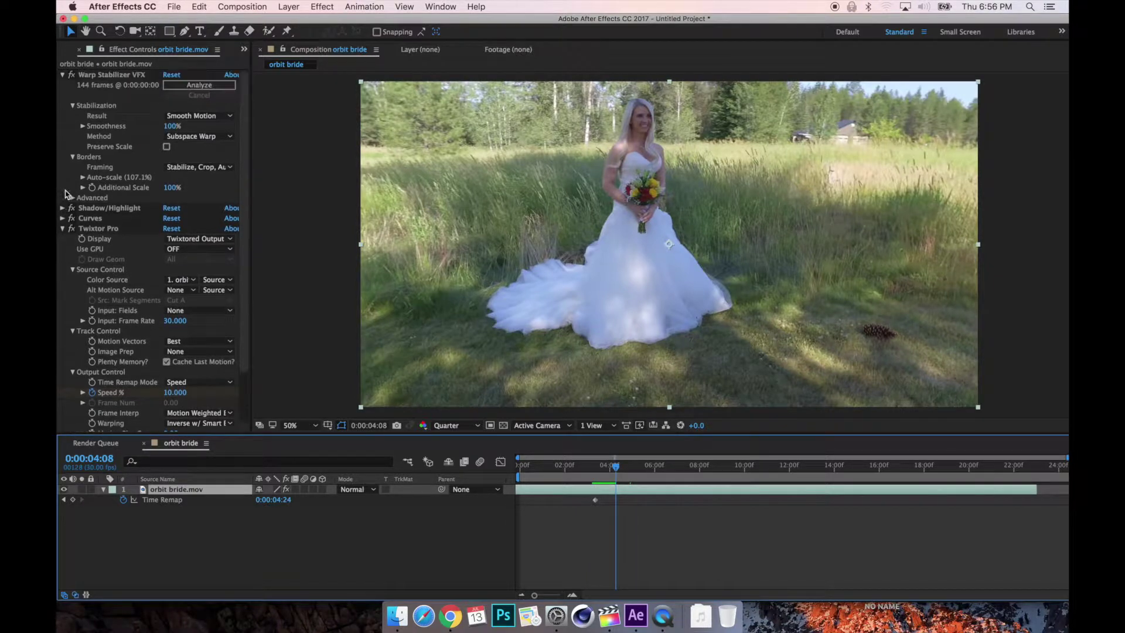
{"action": "left_click", "coordinate": [62, 228]}
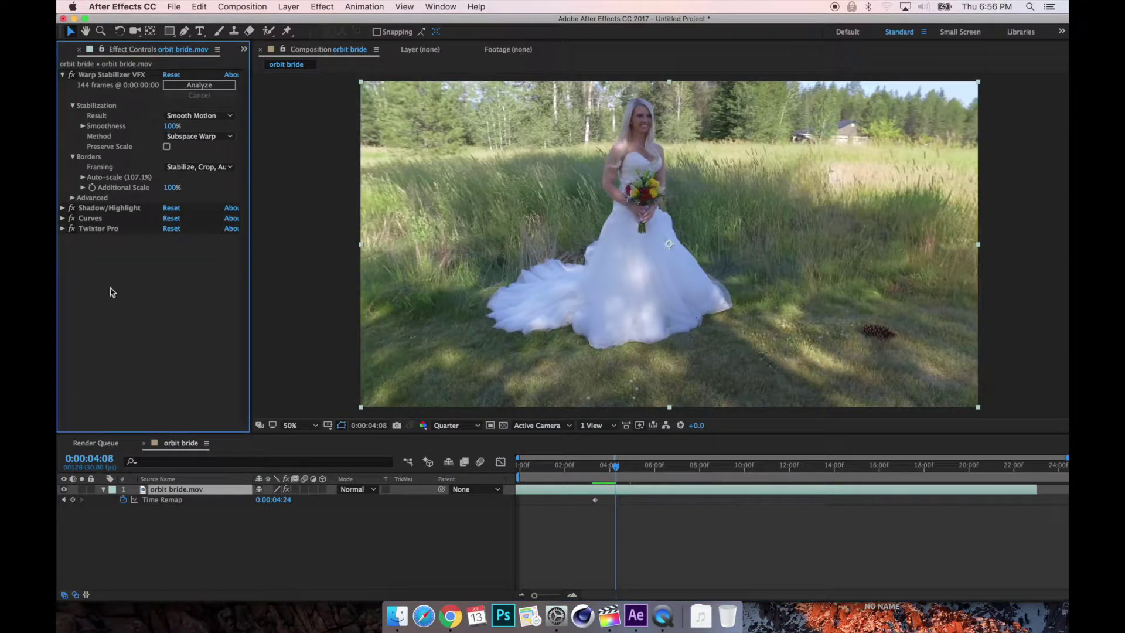
{"action": "right_click", "coordinate": [164, 461]}
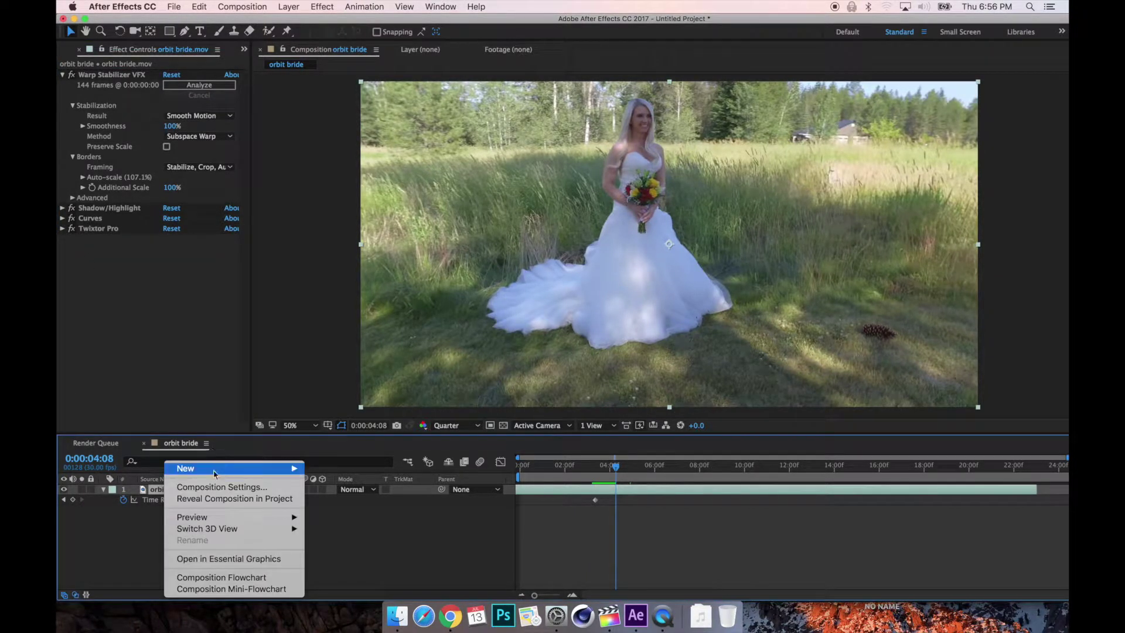
{"action": "mouse_move", "coordinate": [214, 469]}
{"action": "left_click", "coordinate": [480, 550]}
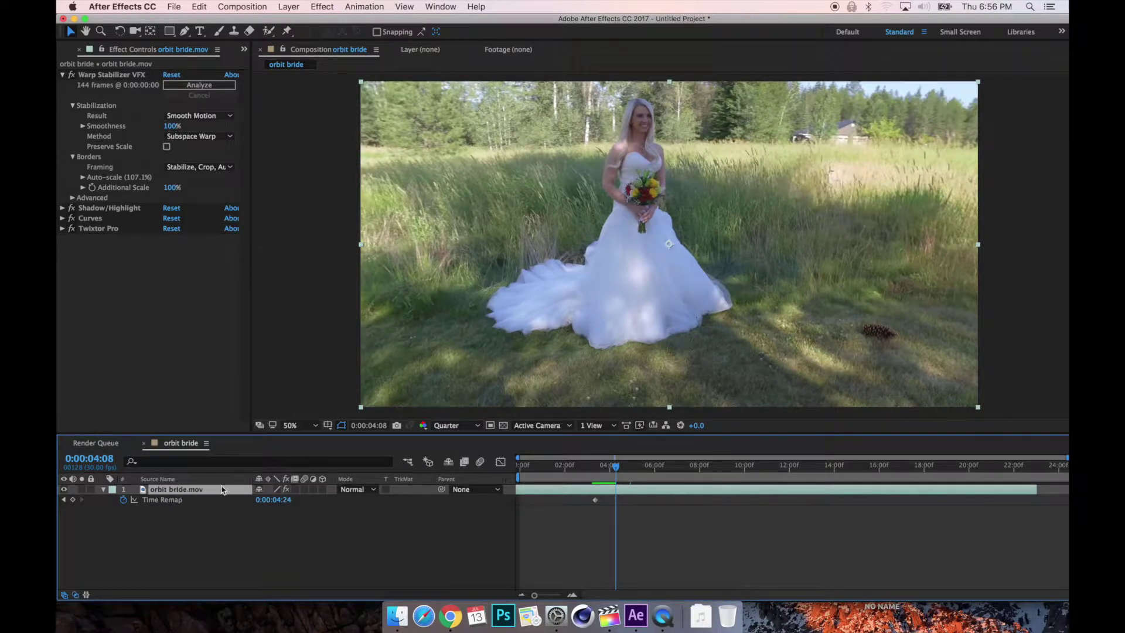
Set the bride layer's frame blending switch to Pixel Motion
{"action": "left_click", "coordinate": [295, 489]}
{"action": "right_click", "coordinate": [204, 495]}
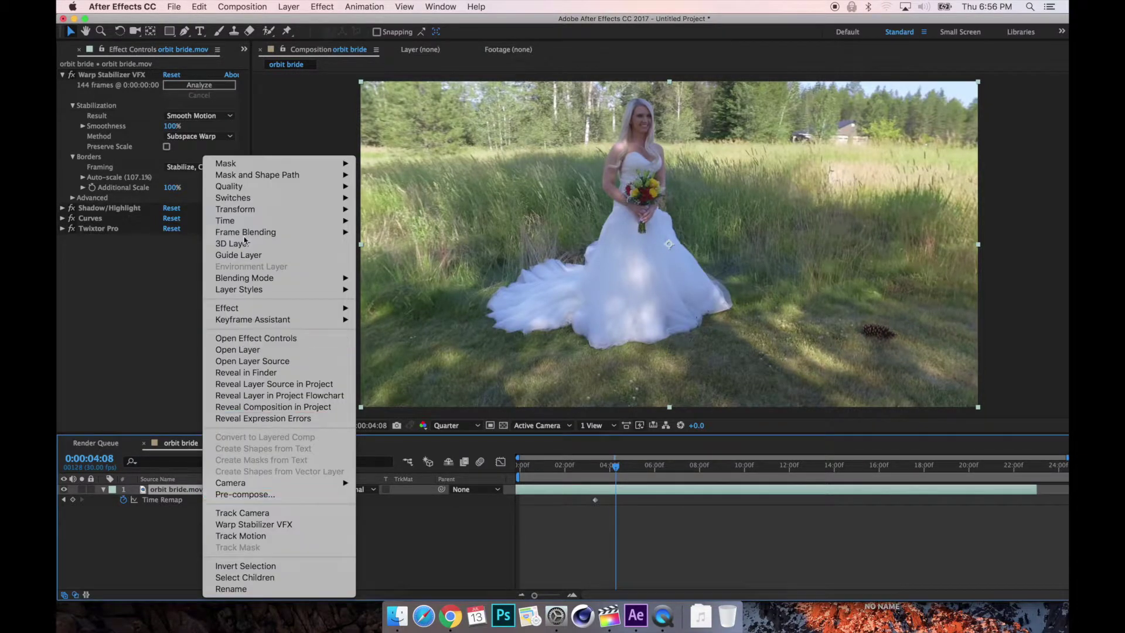
{"action": "mouse_move", "coordinate": [253, 236]}
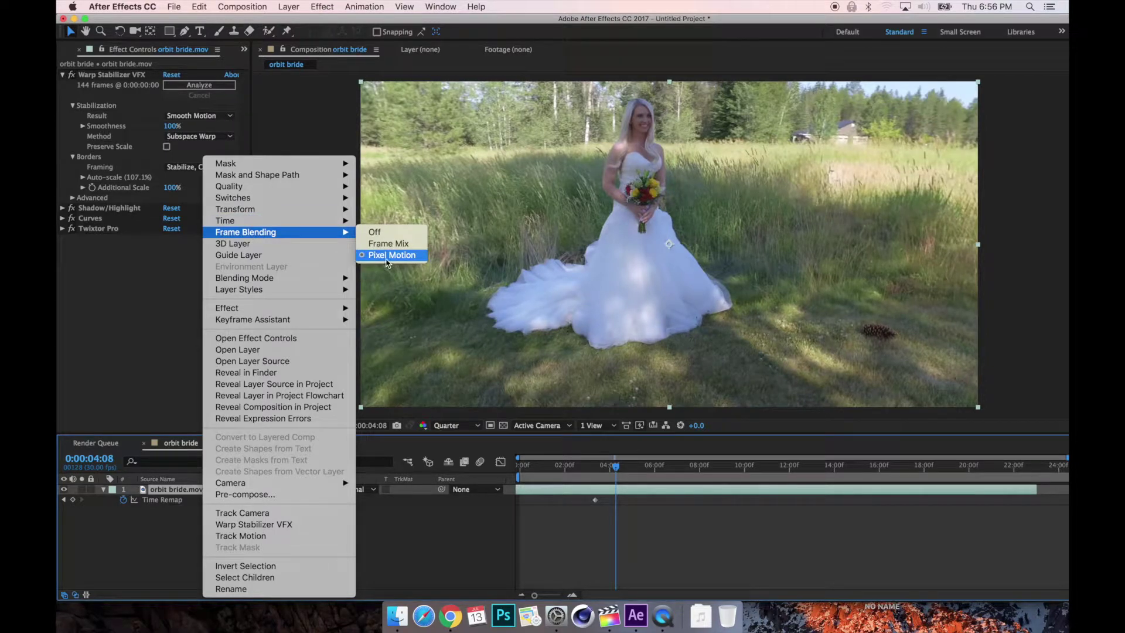
{"action": "left_click", "coordinate": [396, 547]}
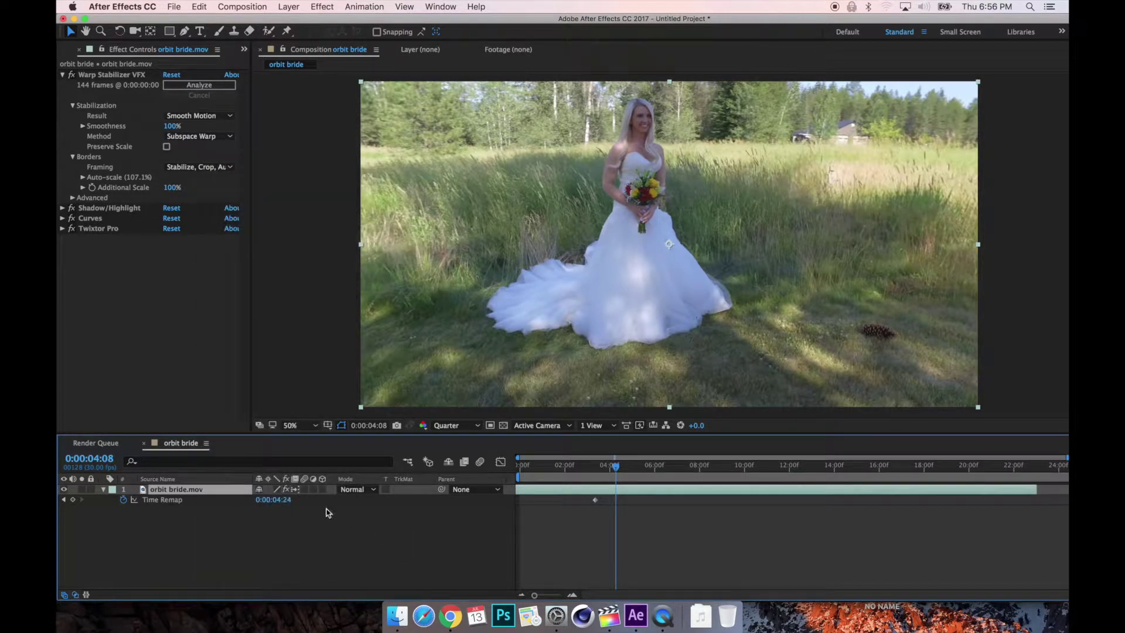
{"action": "left_click", "coordinate": [295, 490]}
{"action": "right_click", "coordinate": [209, 497]}
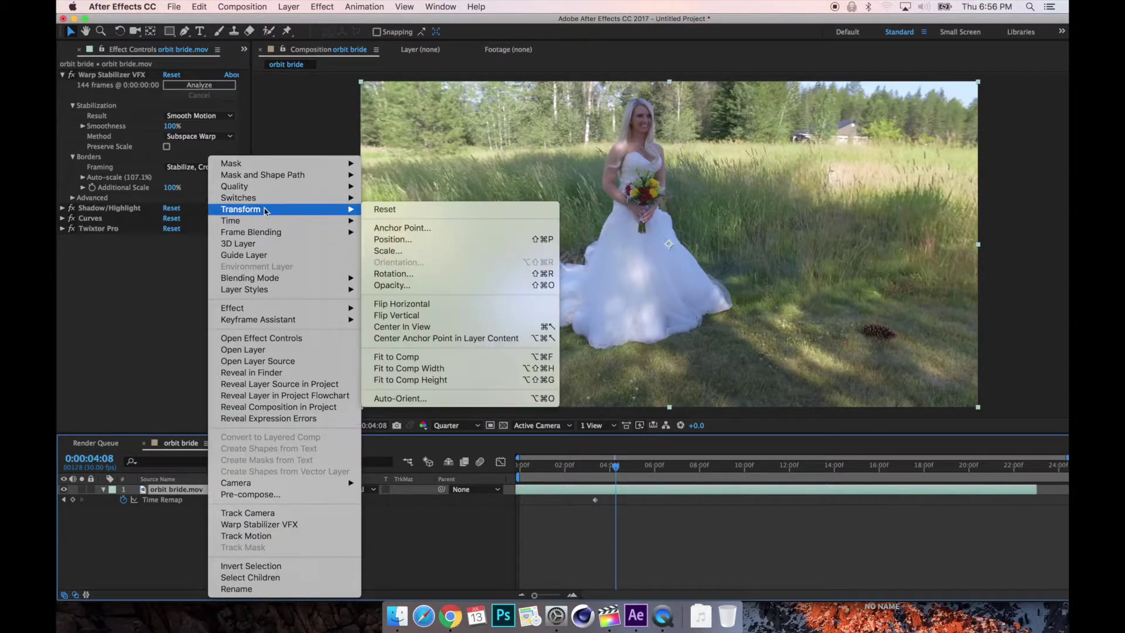
{"action": "mouse_move", "coordinate": [273, 237]}
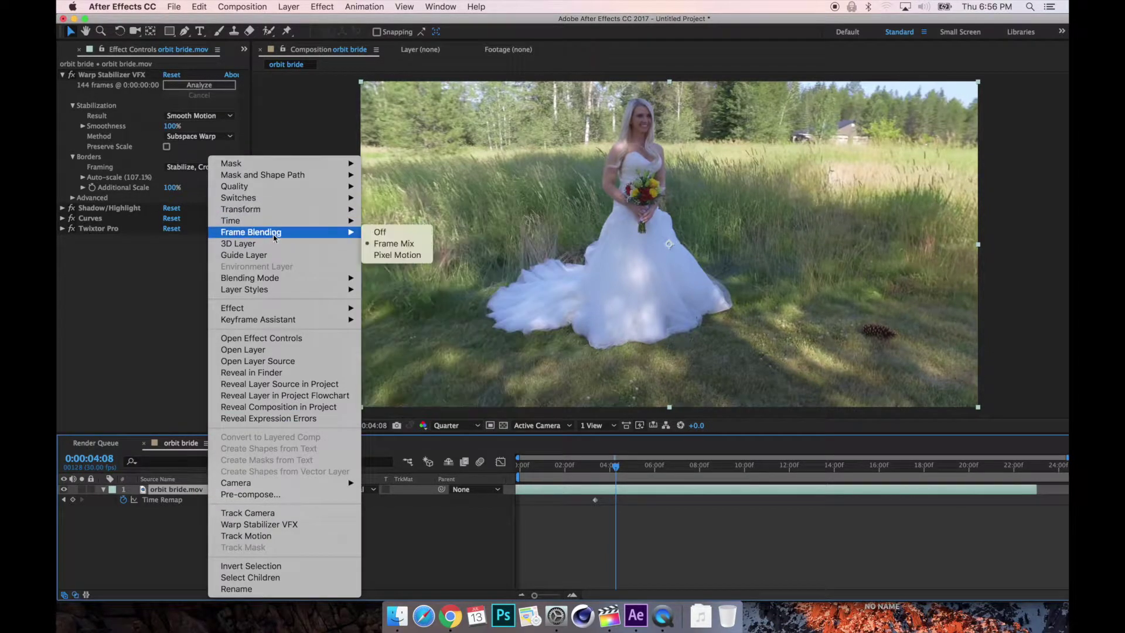
{"action": "left_click", "coordinate": [396, 255]}
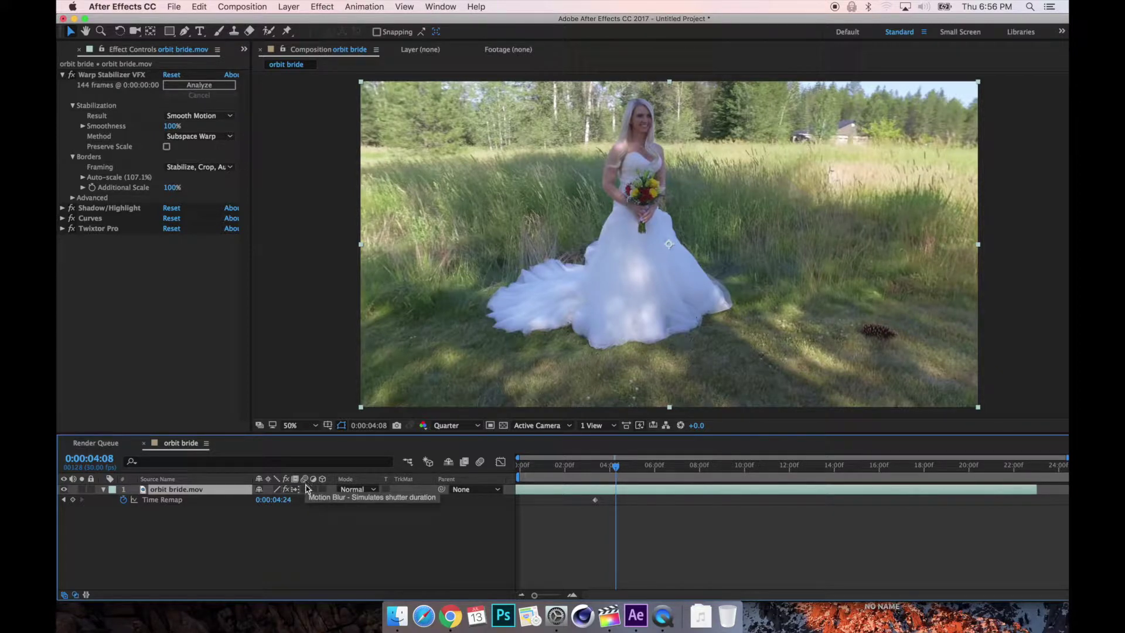
Turn on the bride layer's motion blur and enable composition-wide frame blending and motion blur
{"action": "left_click", "coordinate": [305, 488]}
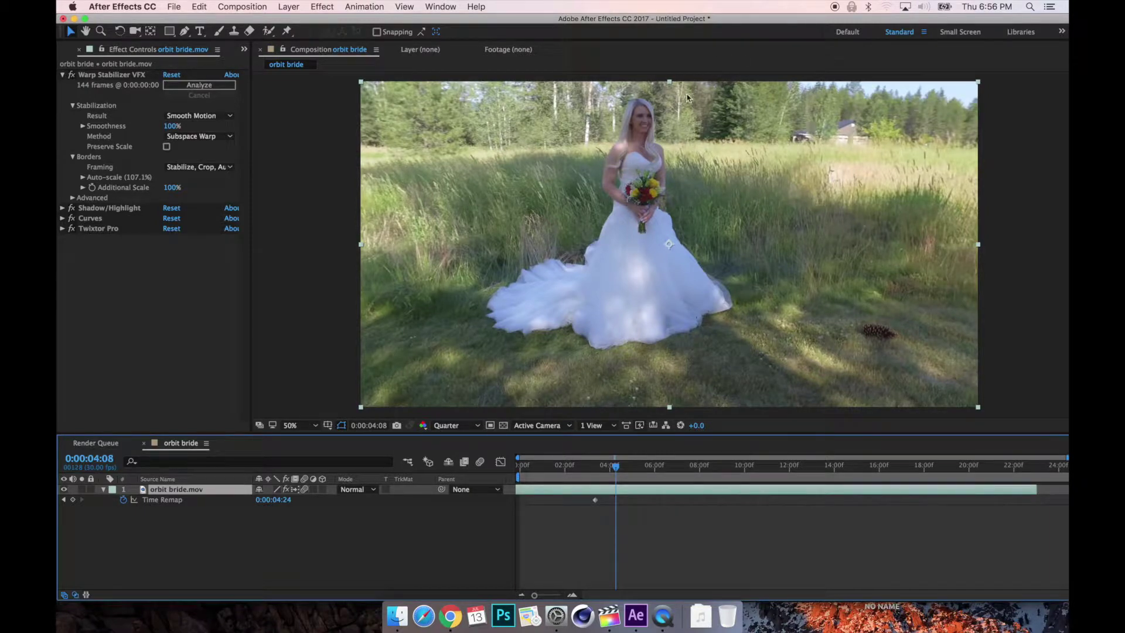
{"action": "left_click", "coordinate": [464, 465]}
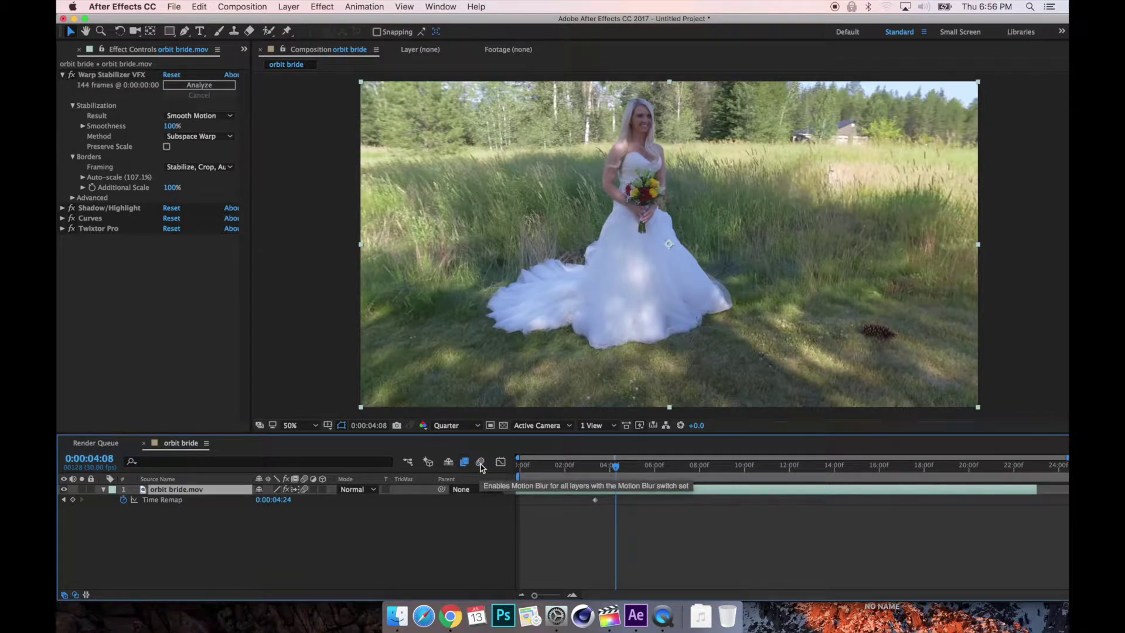
{"action": "left_click", "coordinate": [480, 463]}
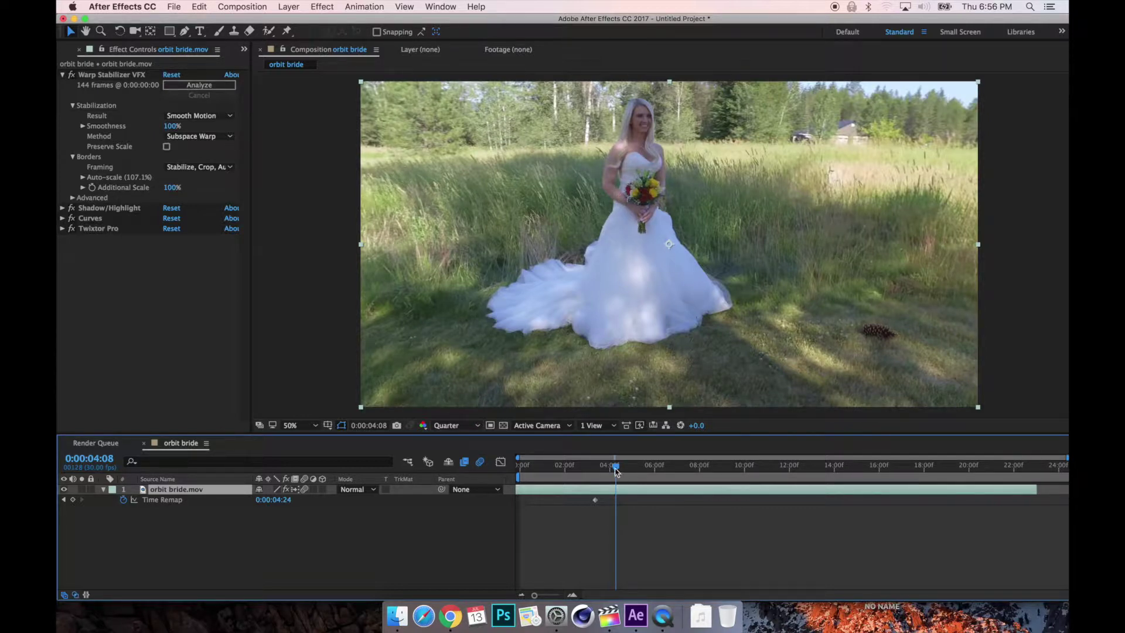
Create a new solid layer, Red Solid 1, with its default settings
{"action": "right_click", "coordinate": [124, 551]}
{"action": "mouse_move", "coordinate": [236, 468]}
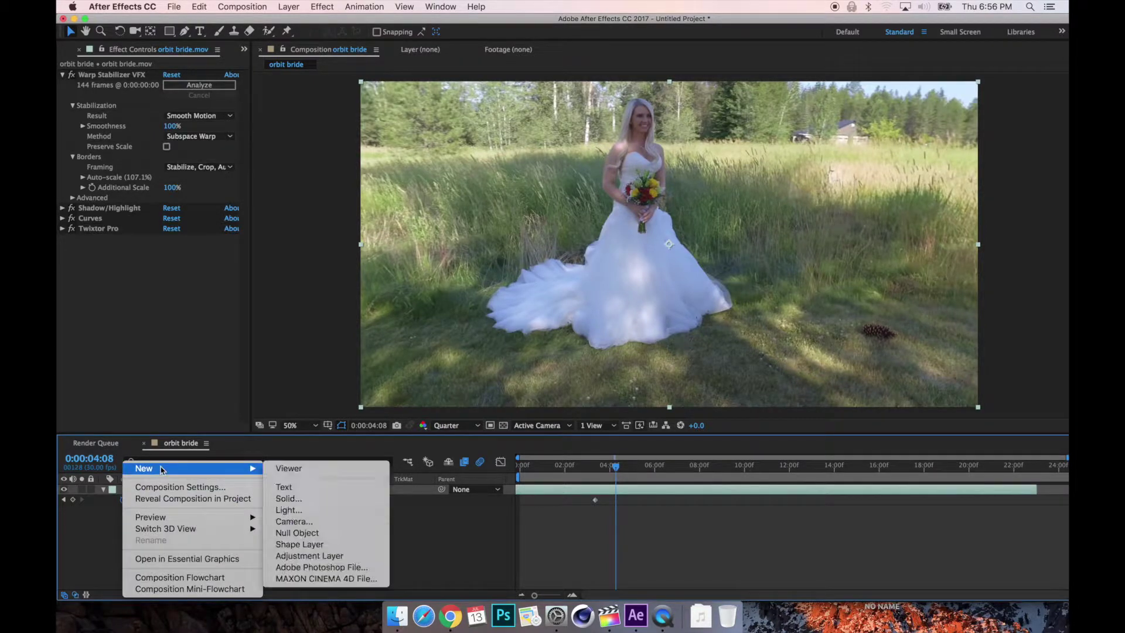
{"action": "left_click", "coordinate": [288, 498]}
{"action": "left_click", "coordinate": [299, 304]}
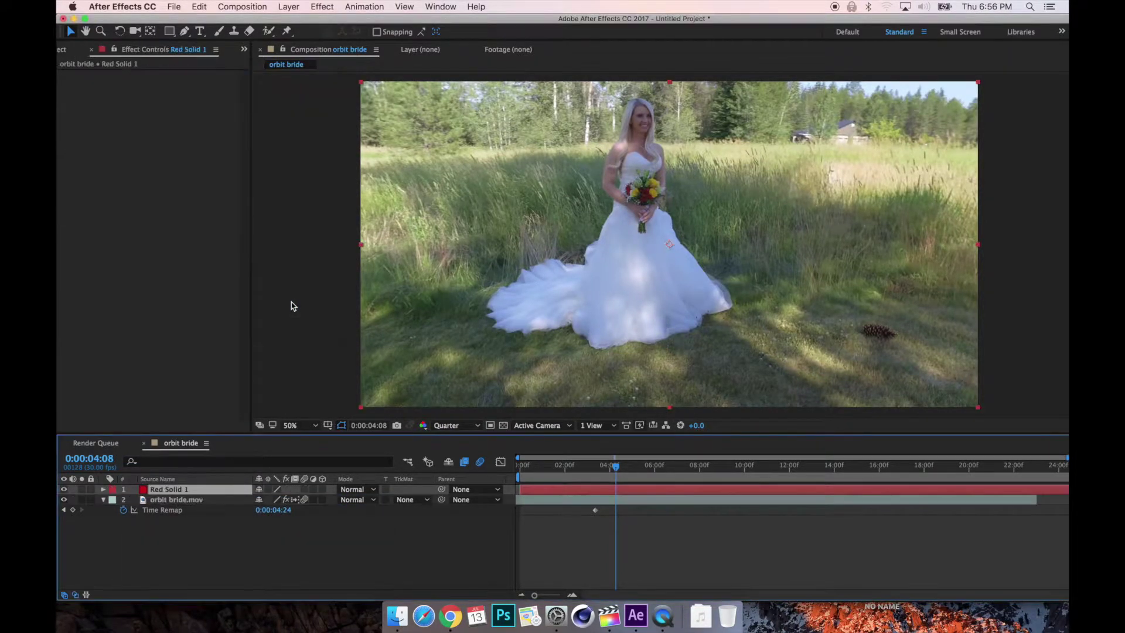
Apply Video Copilot Optical Flares to Red Solid 1 with Render Mode On Transparent
{"action": "left_click", "coordinate": [323, 6]}
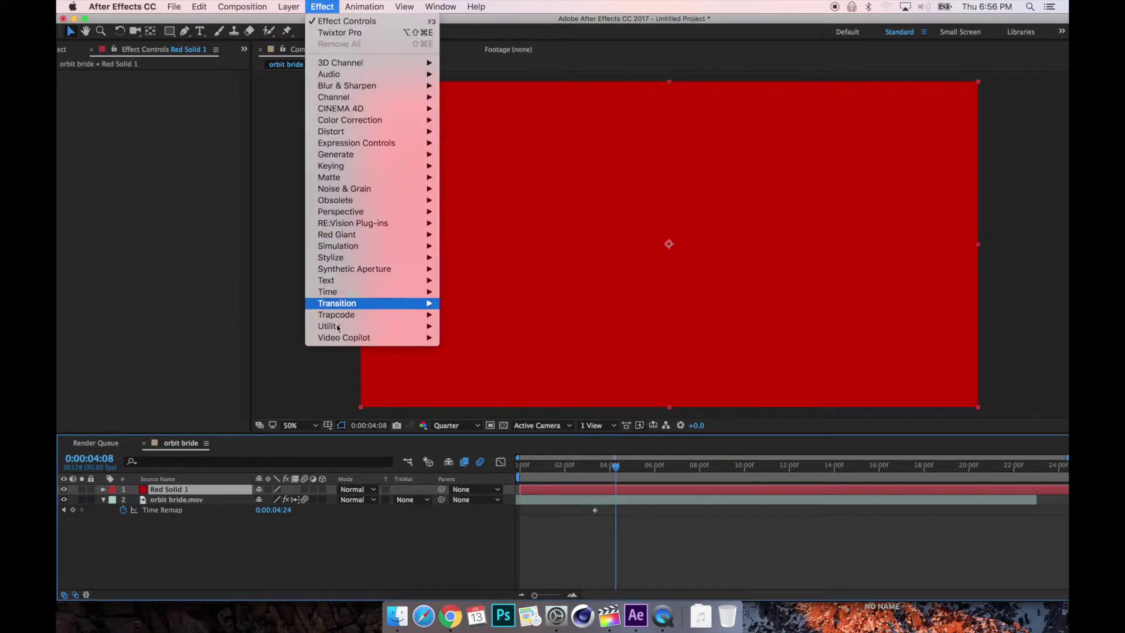
{"action": "mouse_move", "coordinate": [349, 338]}
{"action": "left_click", "coordinate": [474, 338]}
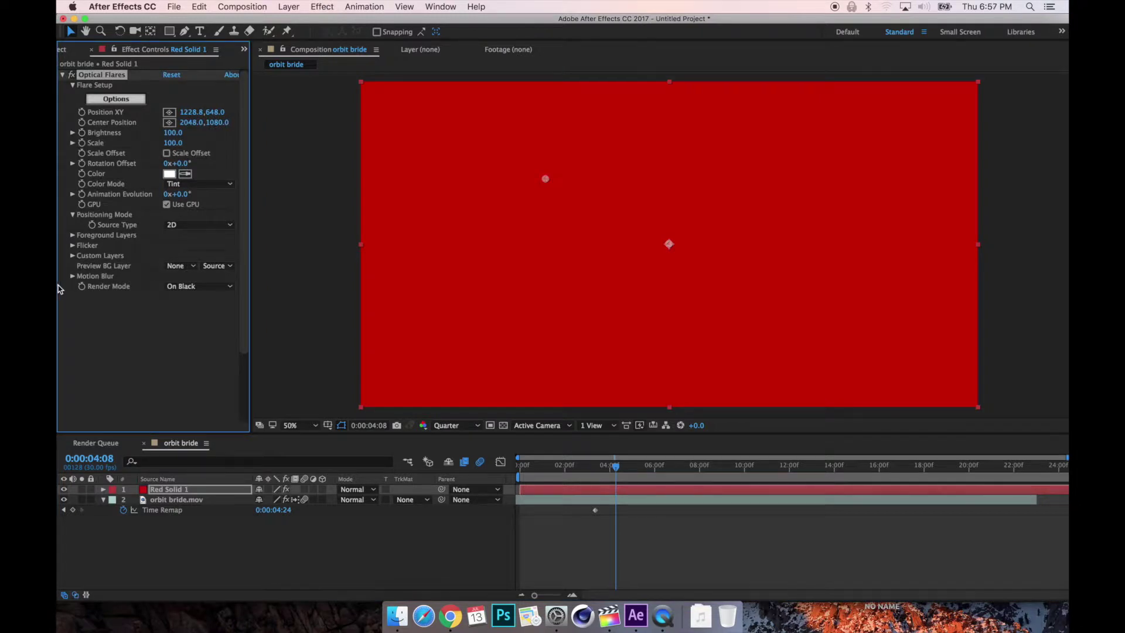
{"action": "left_click", "coordinate": [189, 286]}
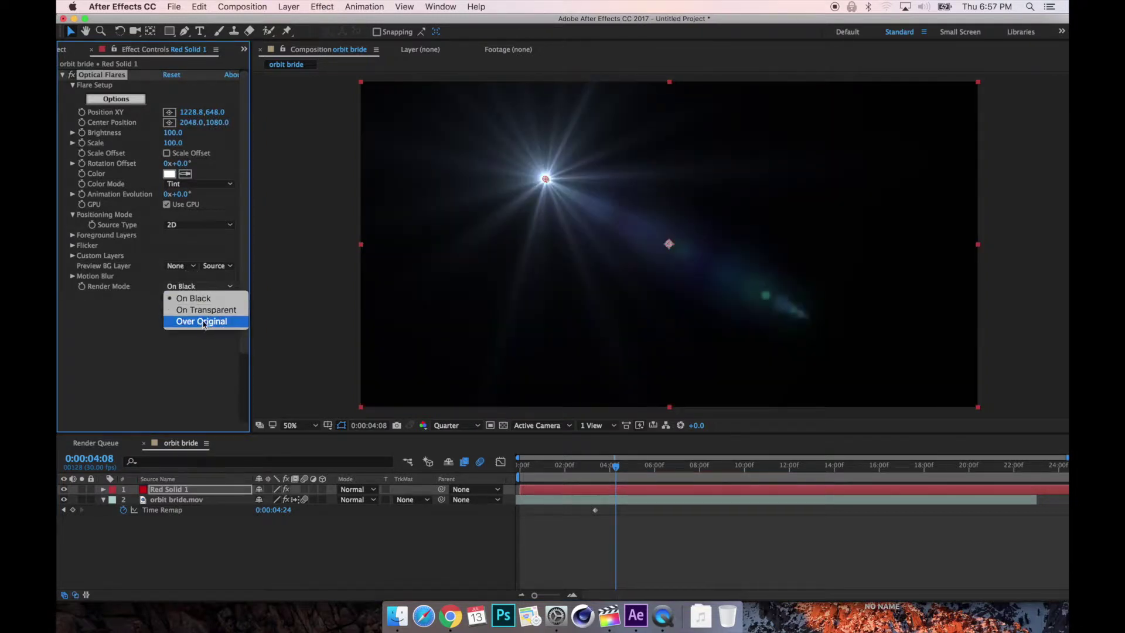
{"action": "left_click", "coordinate": [212, 312]}
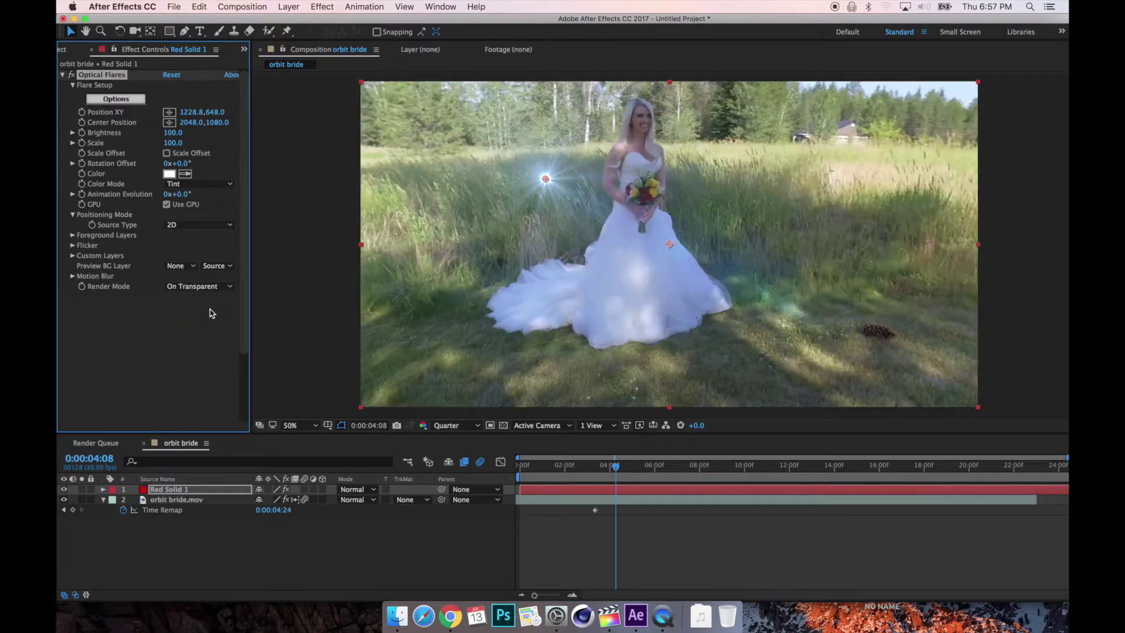
{"action": "left_click", "coordinate": [123, 103]}
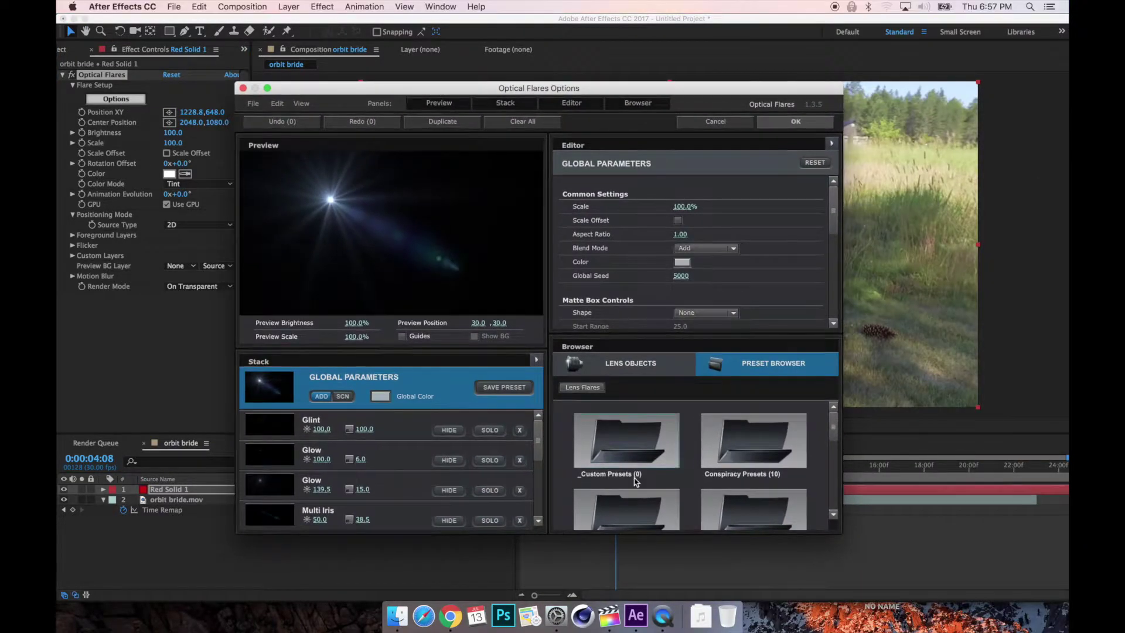
Try the Blue Spark and Sun Digital presets from the Light flare folder
{"action": "scroll", "coordinate": [636, 481], "scroll_direction": "down", "scroll_amount": 3}
{"action": "double_click", "coordinate": [626, 459]}
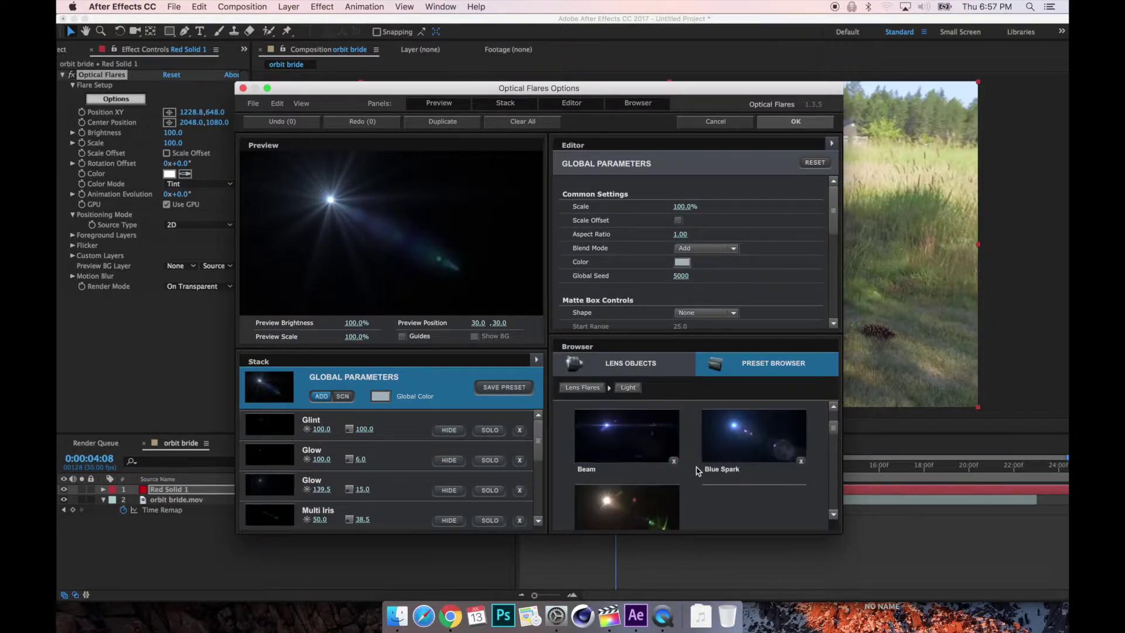
{"action": "left_click", "coordinate": [747, 464]}
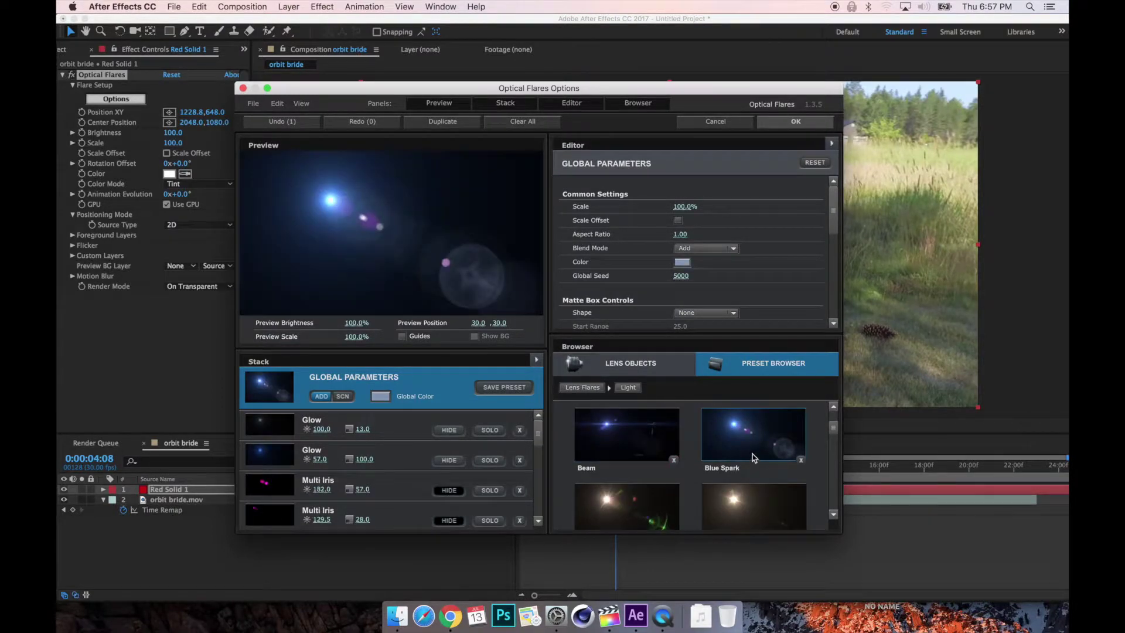
{"action": "scroll", "coordinate": [752, 459], "scroll_direction": "down", "scroll_amount": 5}
{"action": "scroll", "coordinate": [754, 457], "scroll_direction": "down", "scroll_amount": 5}
{"action": "scroll", "coordinate": [754, 458], "scroll_direction": "down", "scroll_amount": 5}
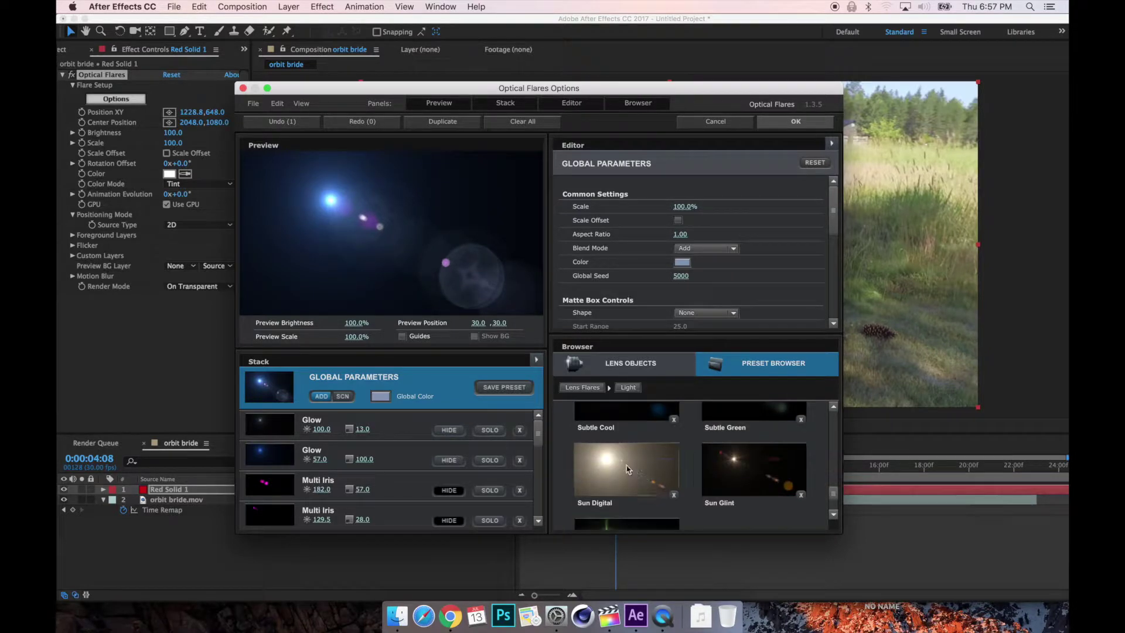
{"action": "left_click", "coordinate": [658, 480]}
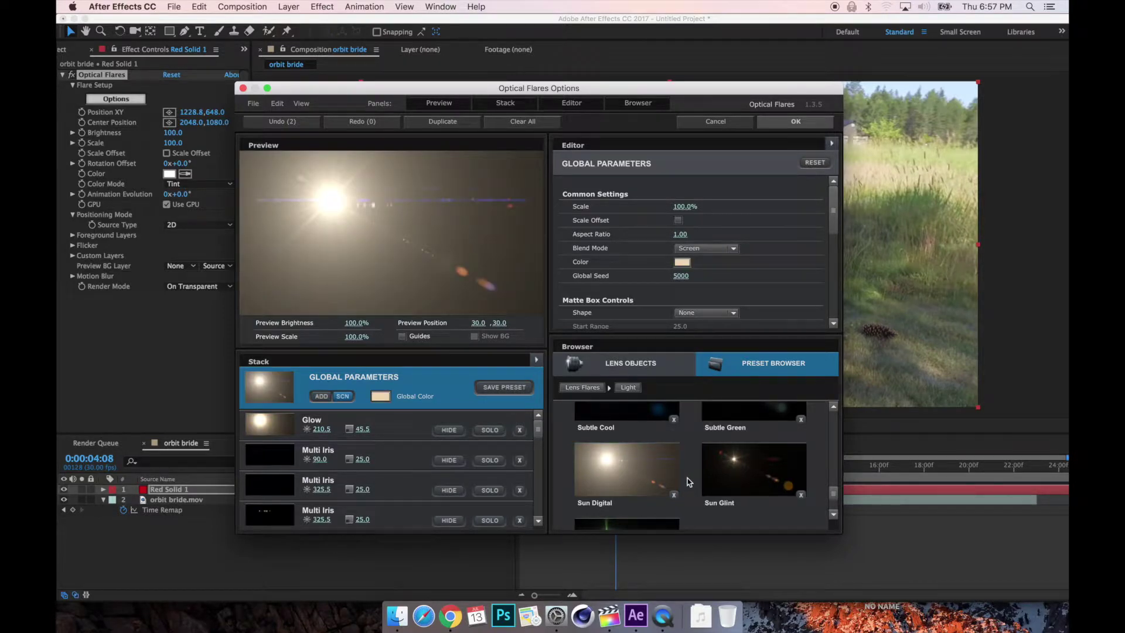
Browse the Motion Graphics flare presets, then return to the preset folders
{"action": "scroll", "coordinate": [741, 459], "scroll_direction": "down", "scroll_amount": 2}
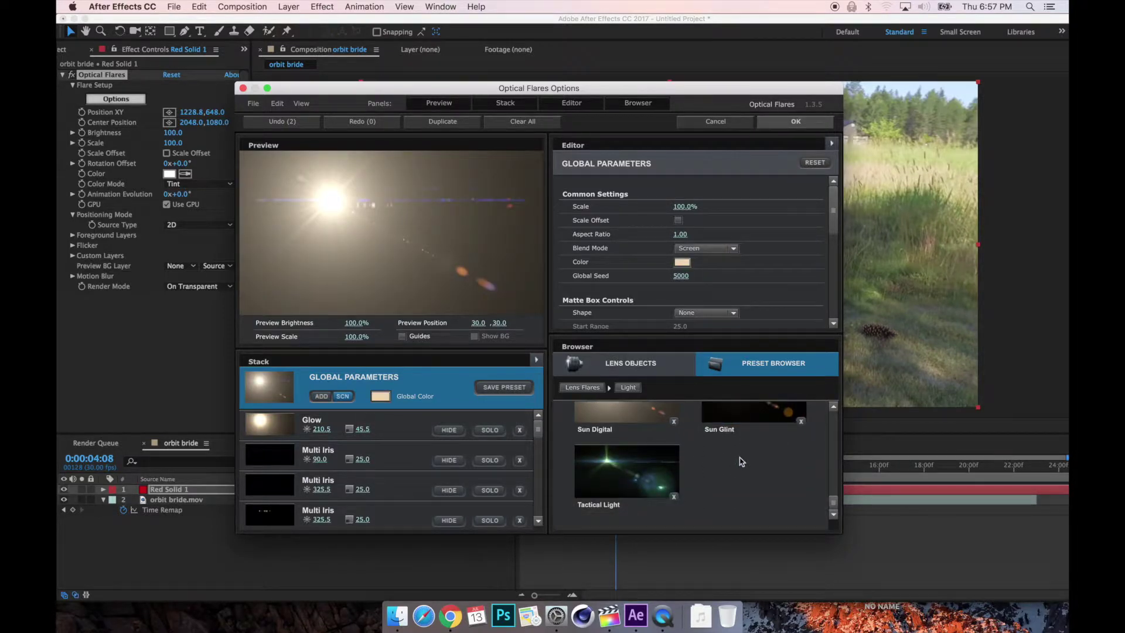
{"action": "left_click", "coordinate": [599, 388]}
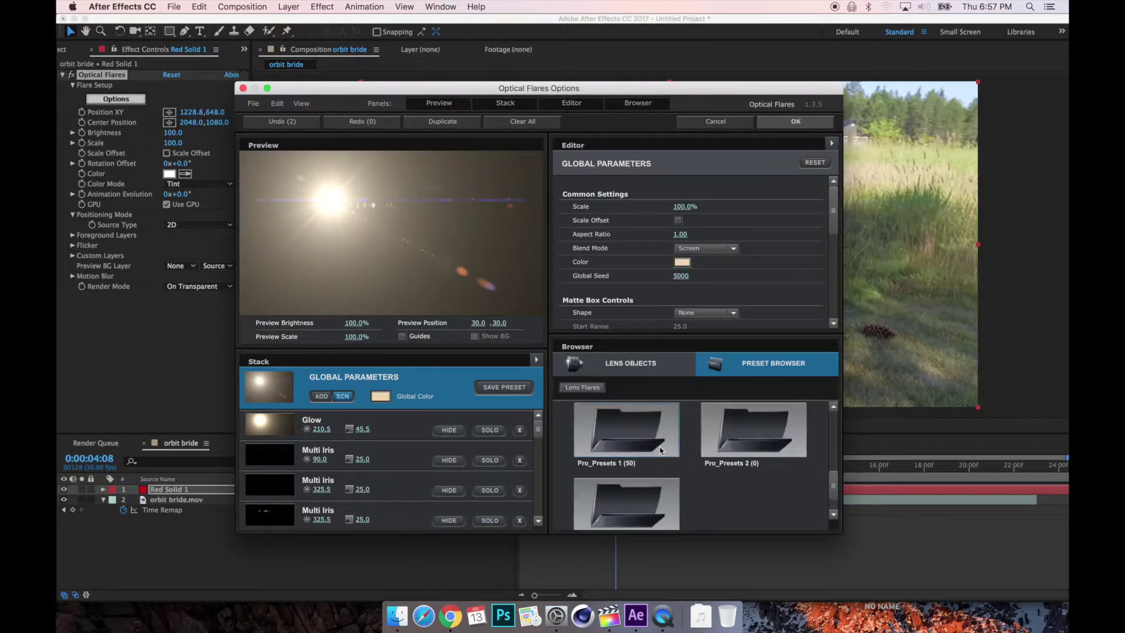
{"action": "scroll", "coordinate": [778, 420], "scroll_direction": "down", "scroll_amount": 5}
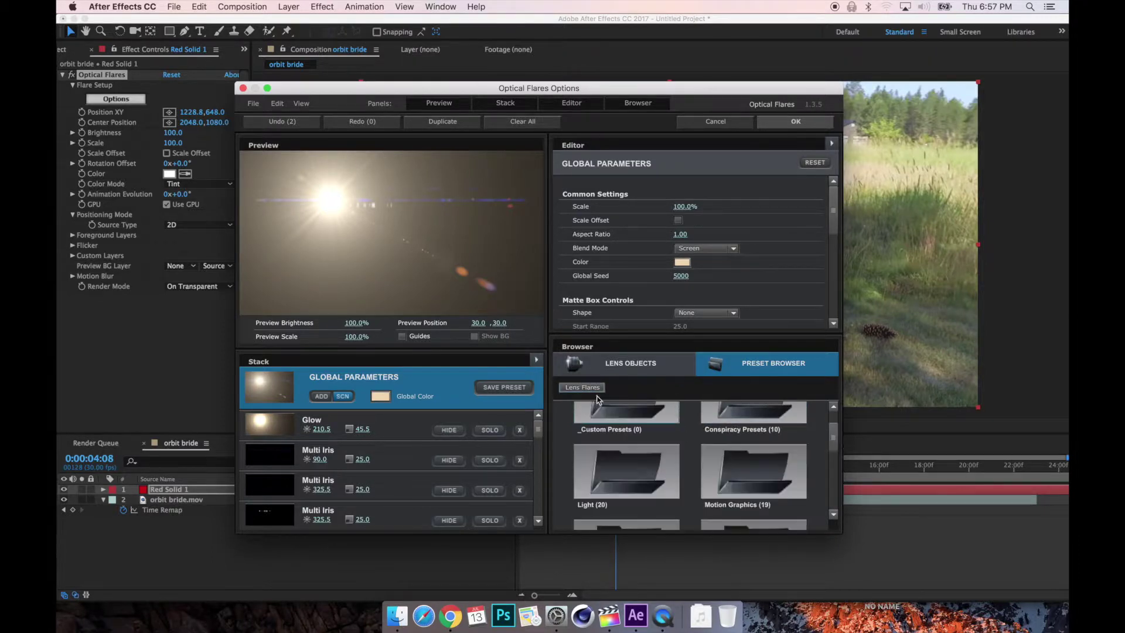
{"action": "left_click", "coordinate": [712, 459]}
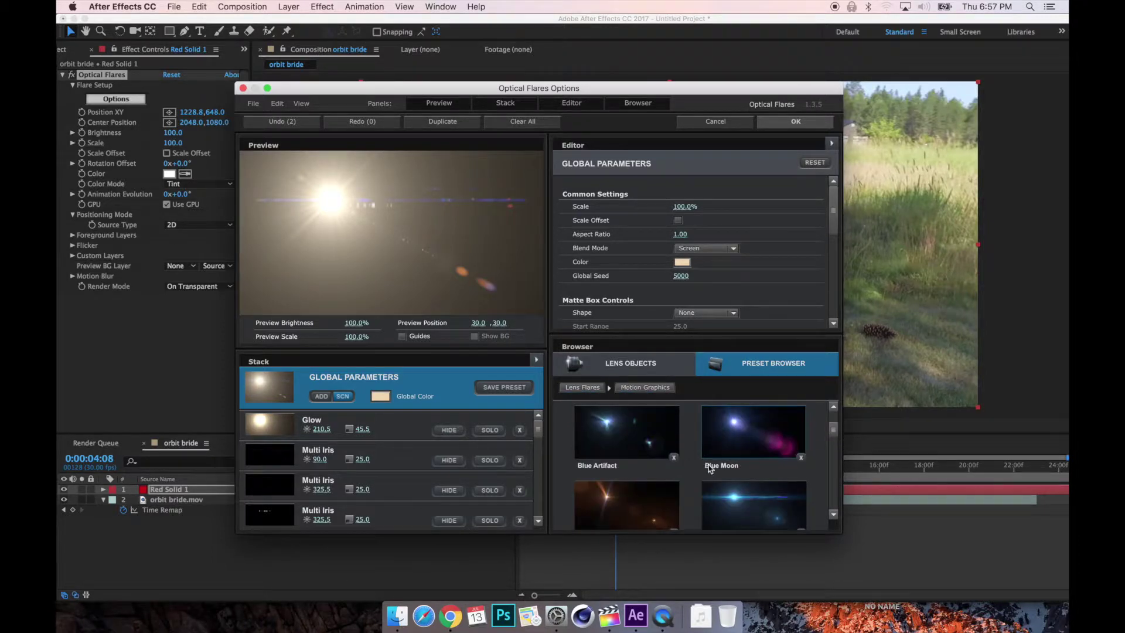
{"action": "scroll", "coordinate": [703, 466], "scroll_direction": "down", "scroll_amount": 5}
{"action": "scroll", "coordinate": [709, 474], "scroll_direction": "down", "scroll_amount": 2}
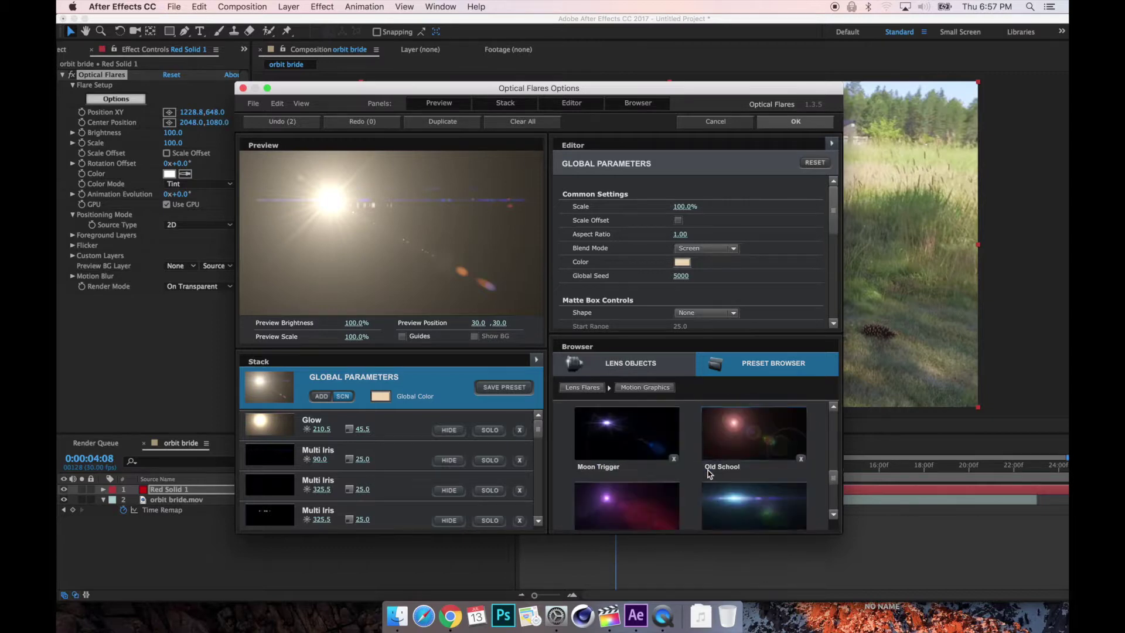
{"action": "scroll", "coordinate": [749, 476], "scroll_direction": "down", "scroll_amount": 1}
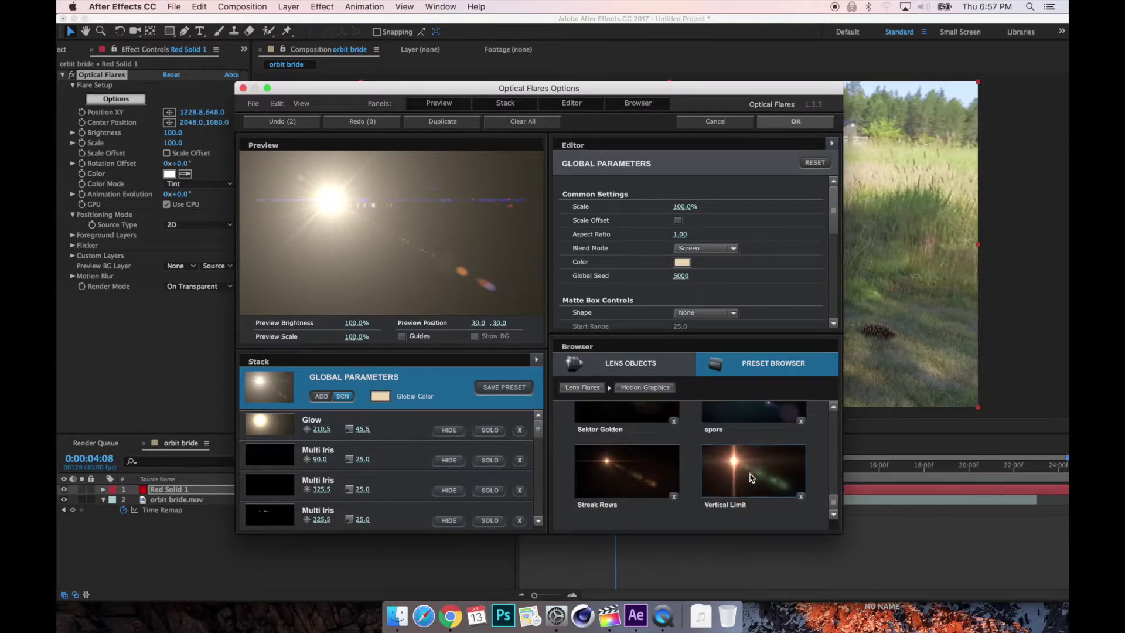
{"action": "scroll", "coordinate": [755, 490], "scroll_direction": "up", "scroll_amount": 10}
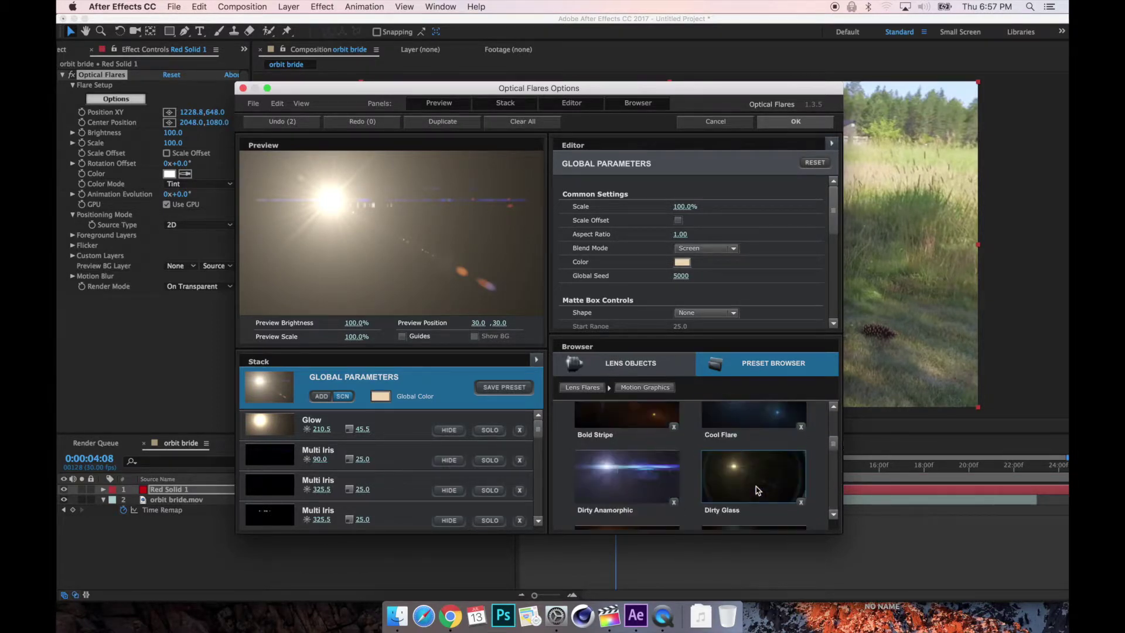
{"action": "scroll", "coordinate": [756, 489], "scroll_direction": "down", "scroll_amount": 3}
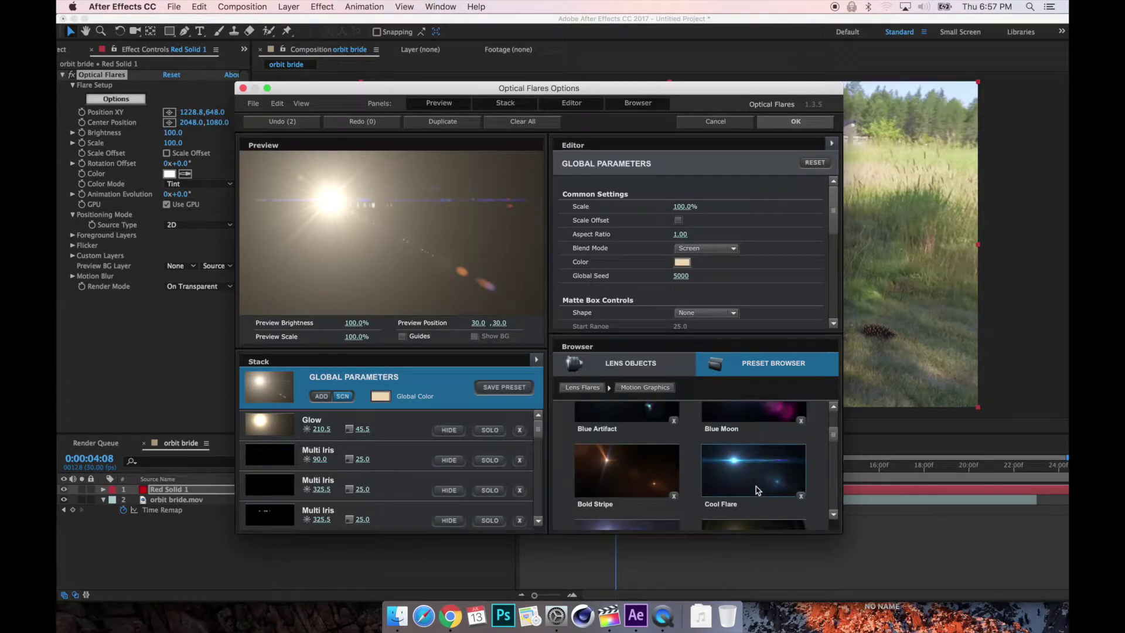
{"action": "left_click", "coordinate": [591, 388]}
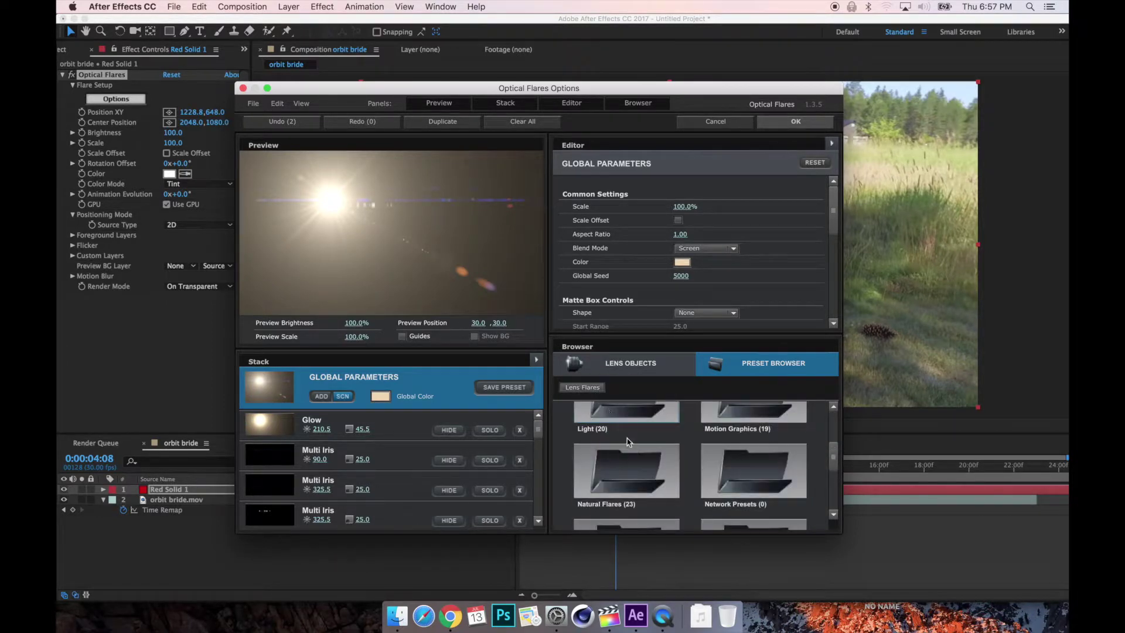
{"action": "scroll", "coordinate": [636, 446], "scroll_direction": "up", "scroll_amount": 3}
{"action": "scroll", "coordinate": [636, 454], "scroll_direction": "down", "scroll_amount": 4}
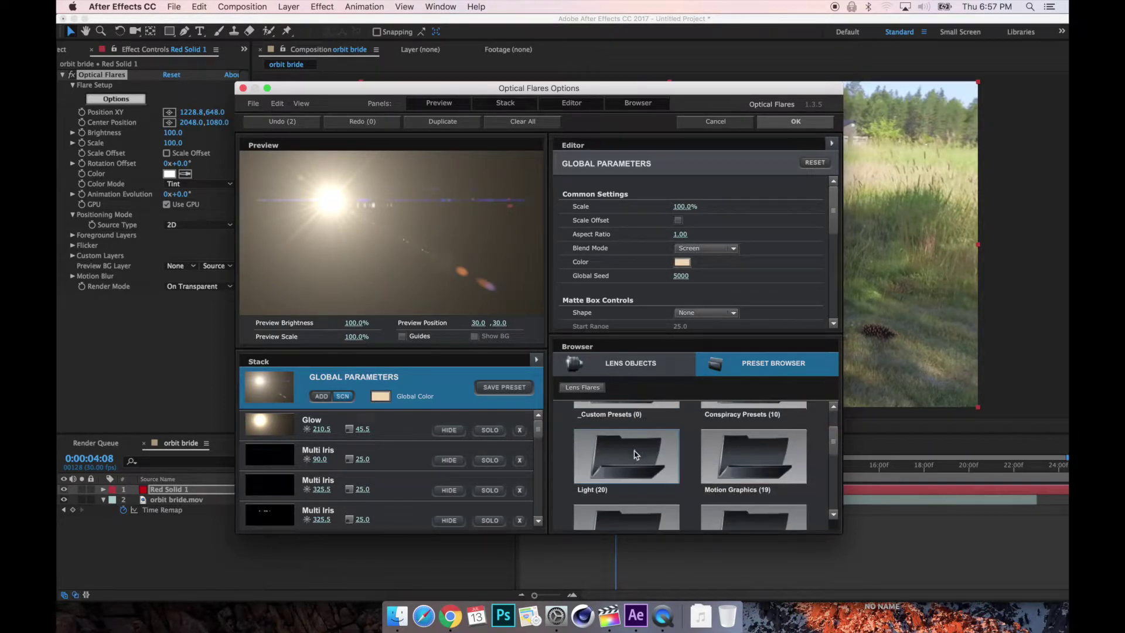
Try Golden Light, Mylenium Fujinon San and Head Light from Natural Flares, then accept the options
{"action": "left_click", "coordinate": [636, 456]}
{"action": "scroll", "coordinate": [636, 458], "scroll_direction": "down", "scroll_amount": 5}
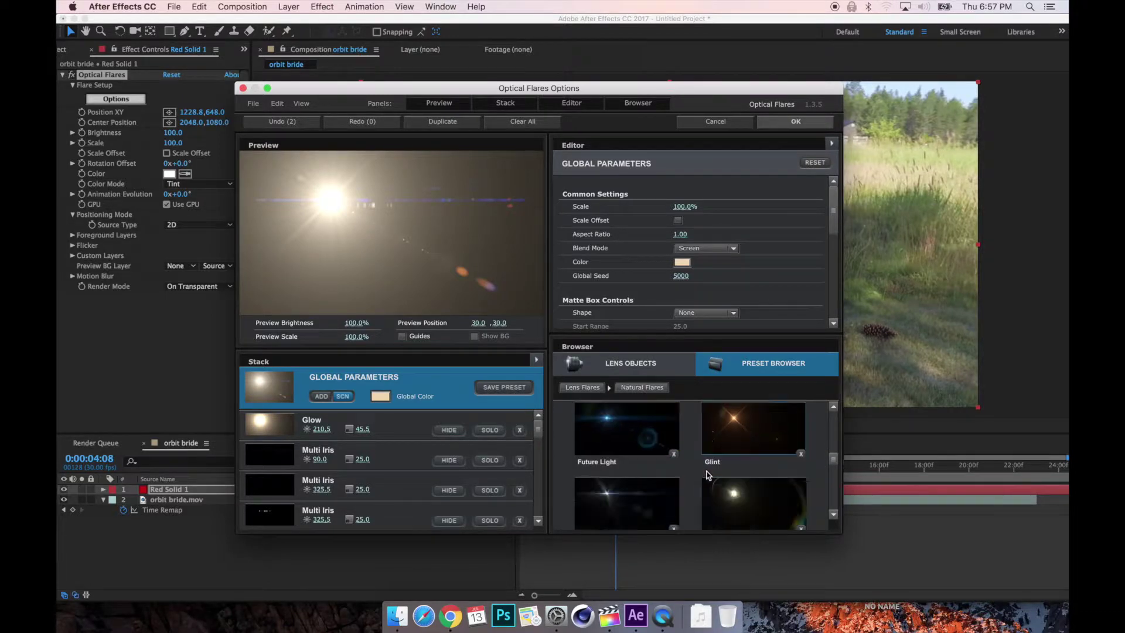
{"action": "scroll", "coordinate": [709, 476], "scroll_direction": "up", "scroll_amount": 2}
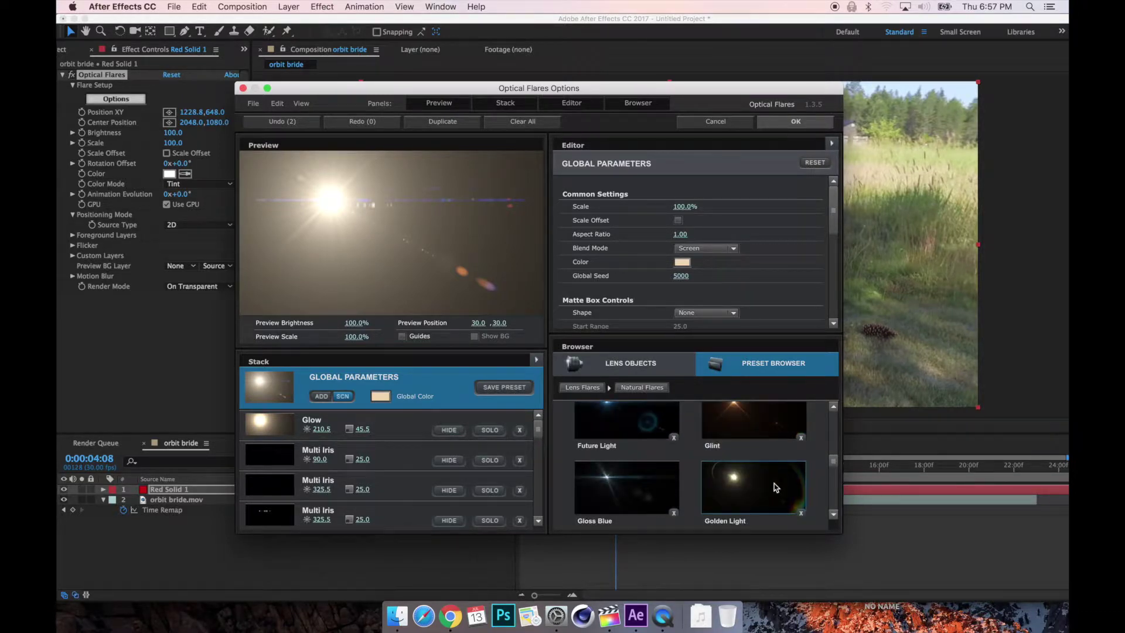
{"action": "left_click", "coordinate": [775, 487]}
{"action": "scroll", "coordinate": [702, 487], "scroll_direction": "down", "scroll_amount": 4}
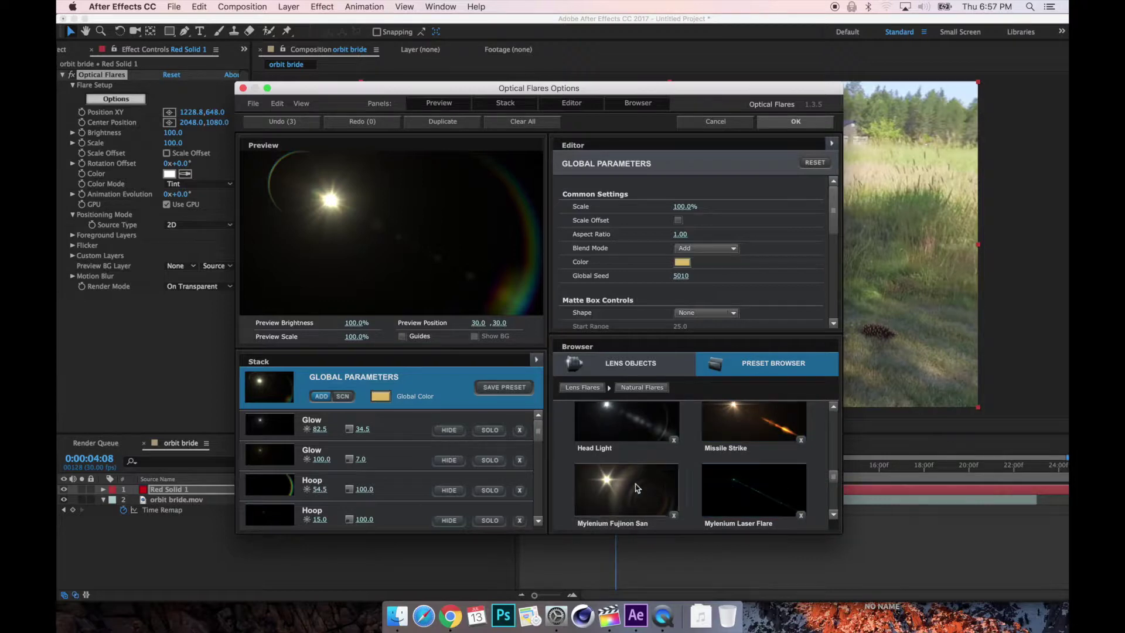
{"action": "left_click", "coordinate": [633, 487]}
{"action": "left_click", "coordinate": [643, 422]}
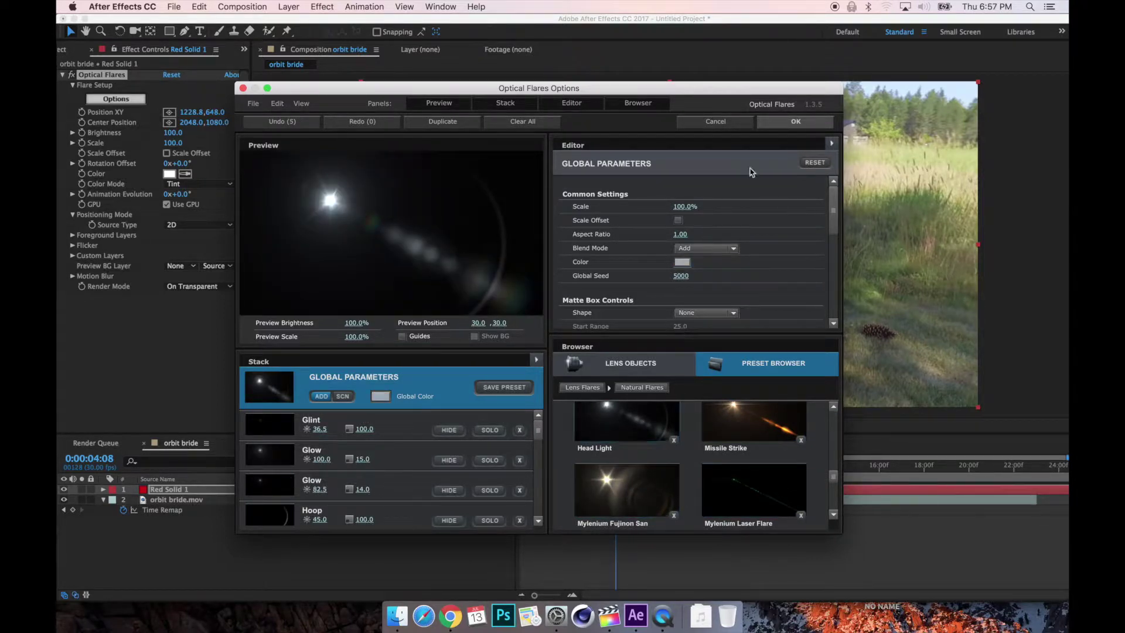
{"action": "left_click", "coordinate": [795, 122]}
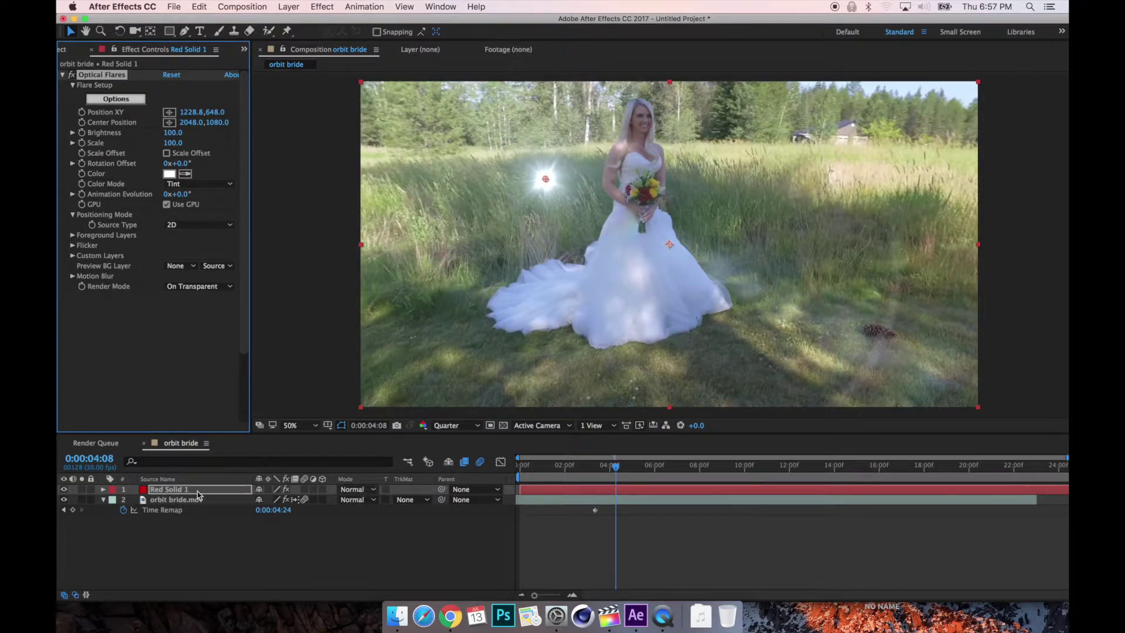
Set Red Solid 1 to Add blending and drag the flare Position XY to 3996.8, -84.0
{"action": "right_click", "coordinate": [165, 494]}
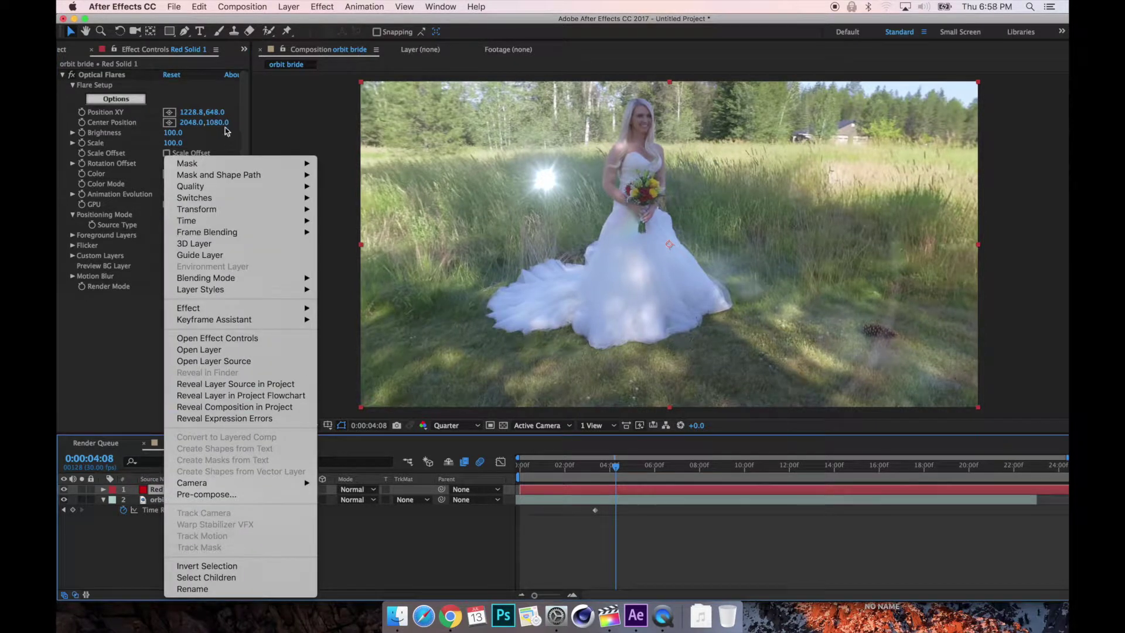
{"action": "mouse_move", "coordinate": [277, 279]}
{"action": "left_click", "coordinate": [357, 233]}
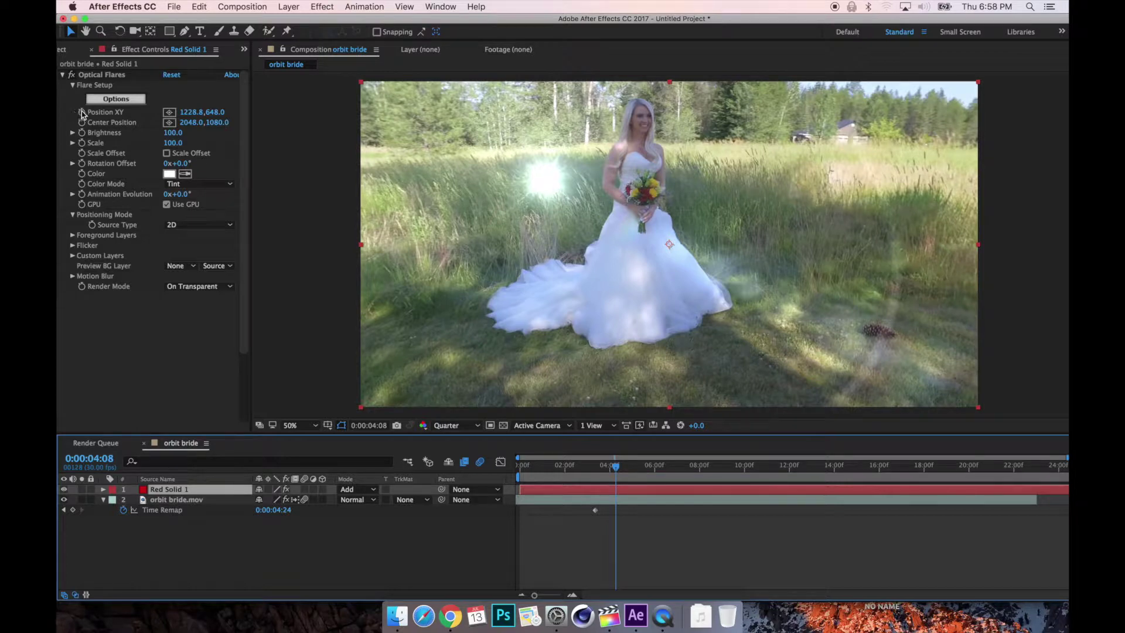
{"action": "left_click", "coordinate": [100, 75]}
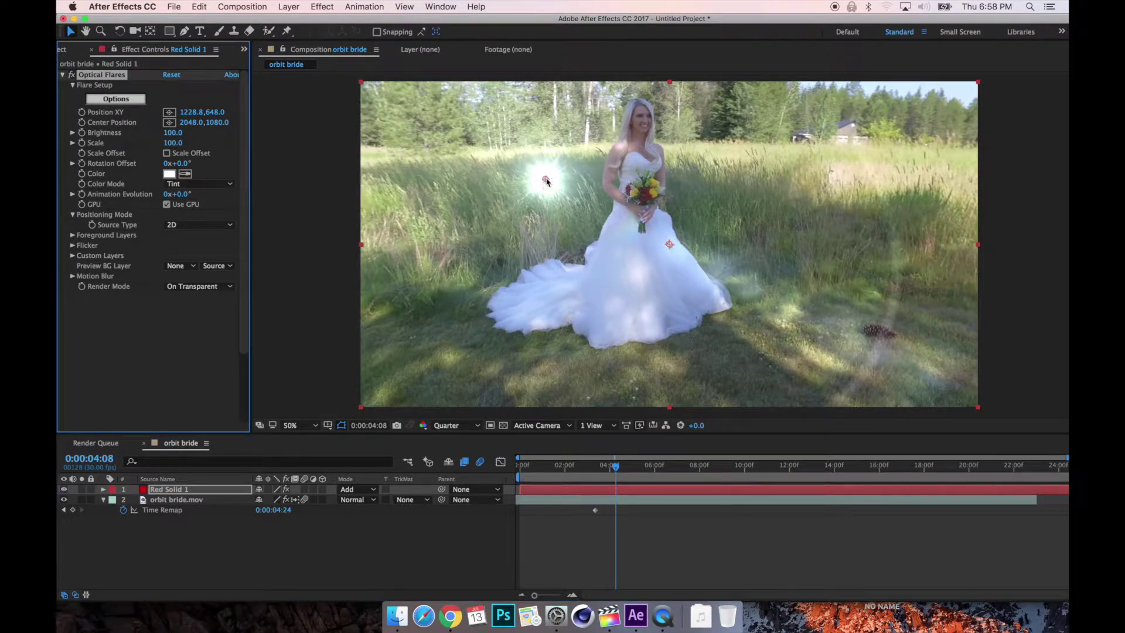
{"action": "left_click_drag", "start_coordinate": [546, 181], "coordinate": [961, 74]}
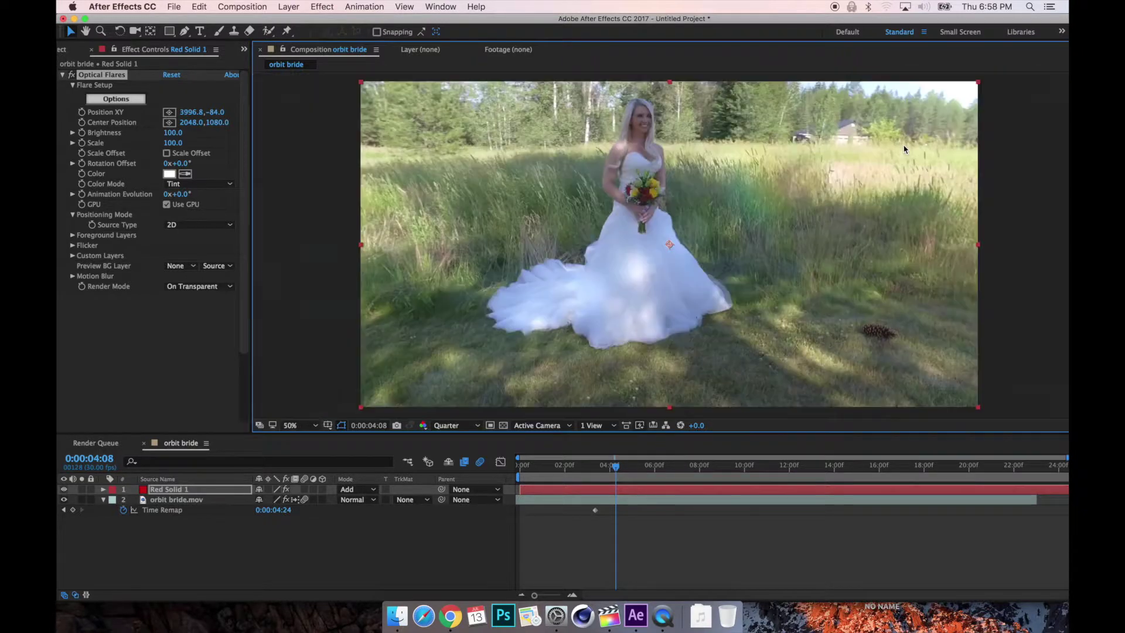
Zoom out and place the flare at Position XY 3996.8, -356.0 and Center 2968.0, 344.0 at 0:00:00:00
{"action": "key", "text": "comma"}
{"action": "left_click", "coordinate": [816, 157]}
{"action": "left_click_drag", "start_coordinate": [816, 158], "coordinate": [822, 132]}
{"action": "left_click", "coordinate": [800, 158]}
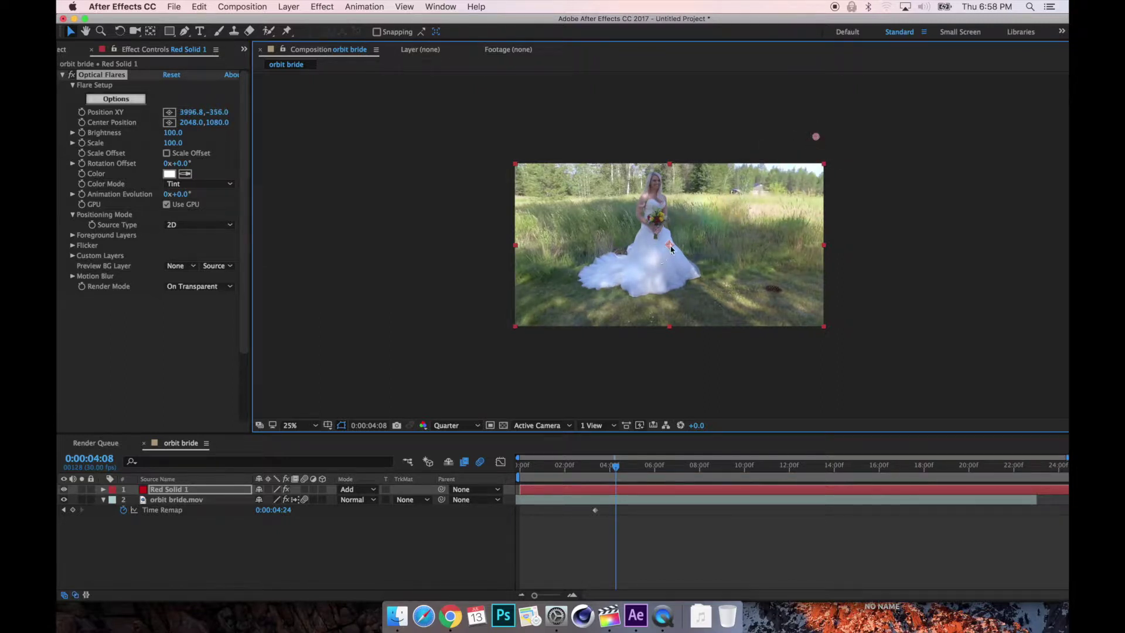
{"action": "mouse_move", "coordinate": [670, 249]}
{"action": "left_mouse_down"}
{"action": "mouse_move", "coordinate": [624, 231]}
{"action": "mouse_move", "coordinate": [778, 196]}
{"action": "mouse_move", "coordinate": [758, 186]}
{"action": "mouse_move", "coordinate": [732, 211]}
{"action": "left_mouse_up"}
{"action": "left_click_drag", "start_coordinate": [565, 465], "coordinate": [513, 476]}
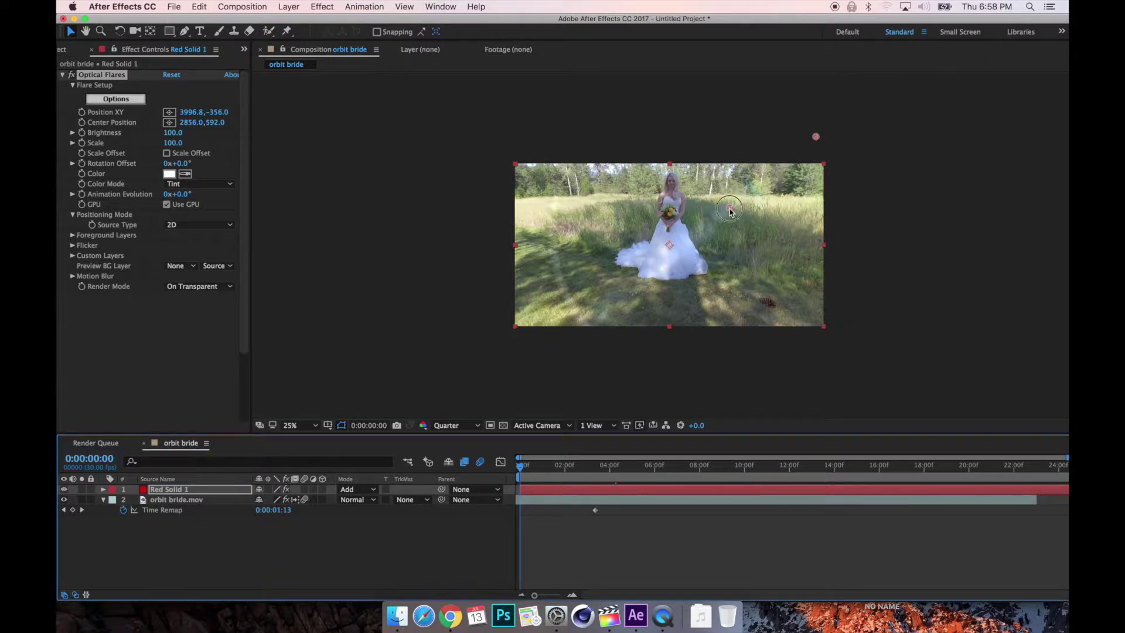
{"action": "left_click_drag", "start_coordinate": [730, 212], "coordinate": [738, 194]}
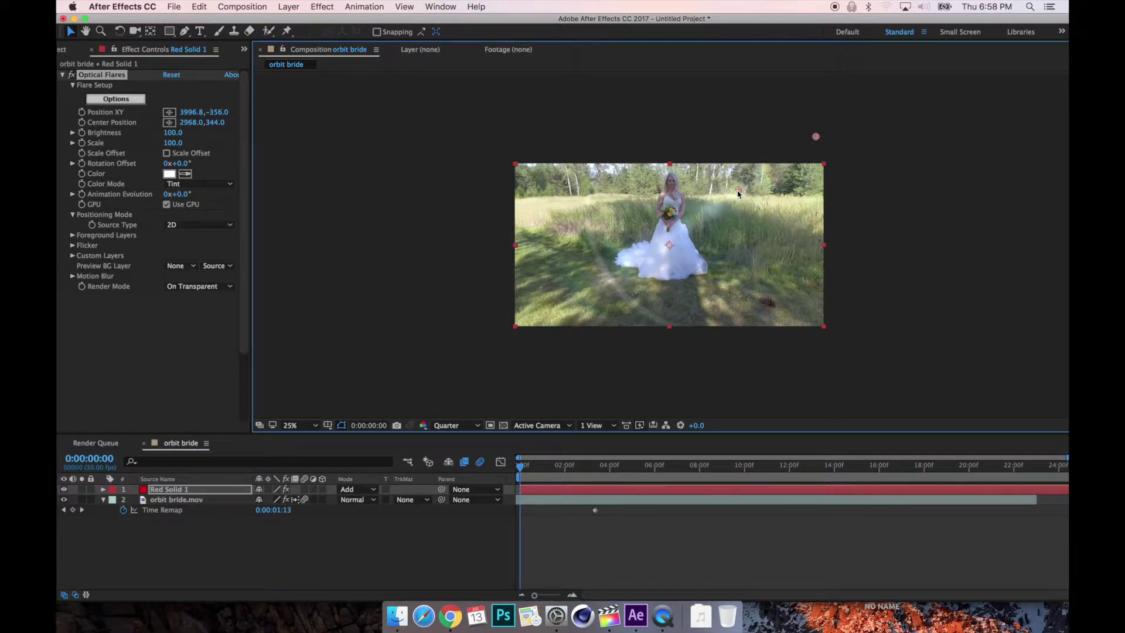
Keyframe the flare position and move its source and centre up-left at 0:00:11:28
{"action": "left_click", "coordinate": [82, 113]}
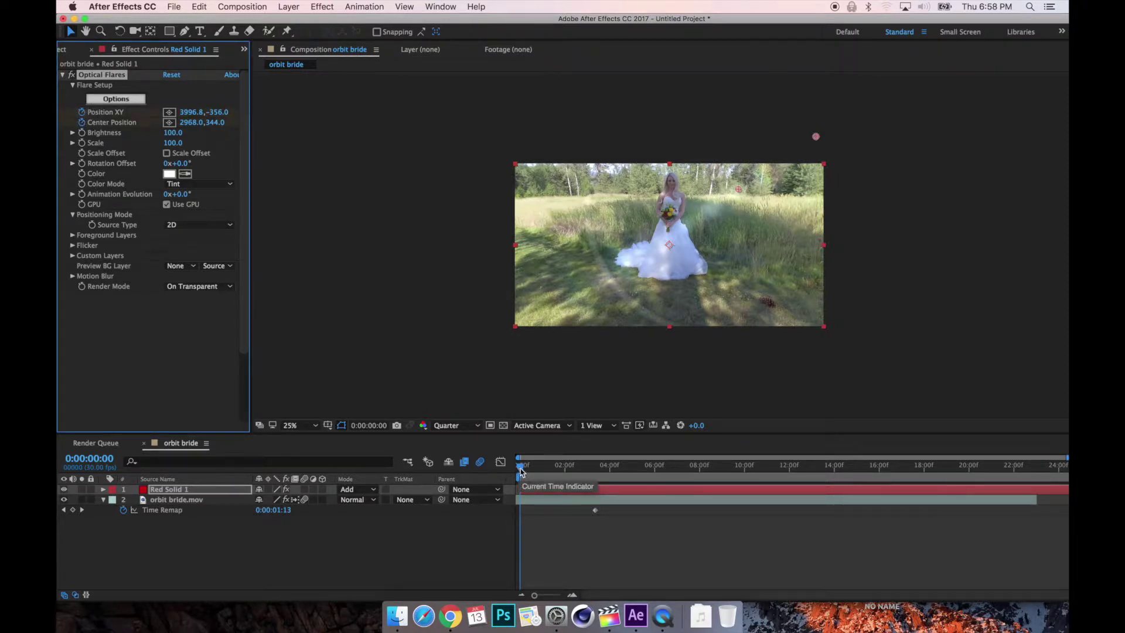
{"action": "left_click_drag", "start_coordinate": [520, 470], "coordinate": [789, 480]}
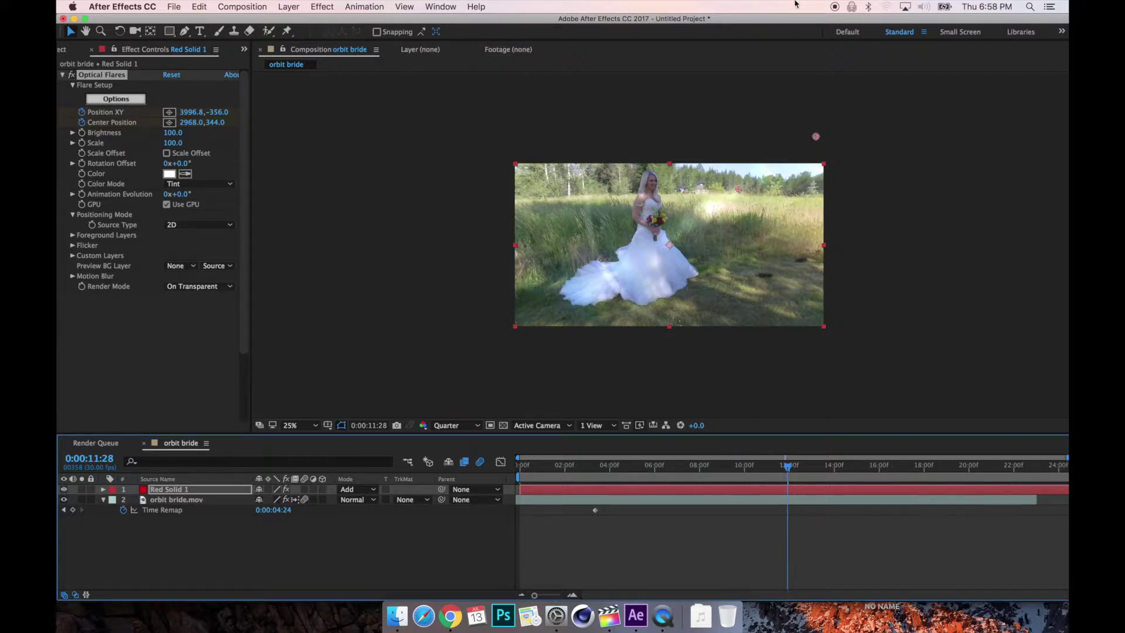
{"action": "left_click_drag", "start_coordinate": [816, 134], "coordinate": [720, 82]}
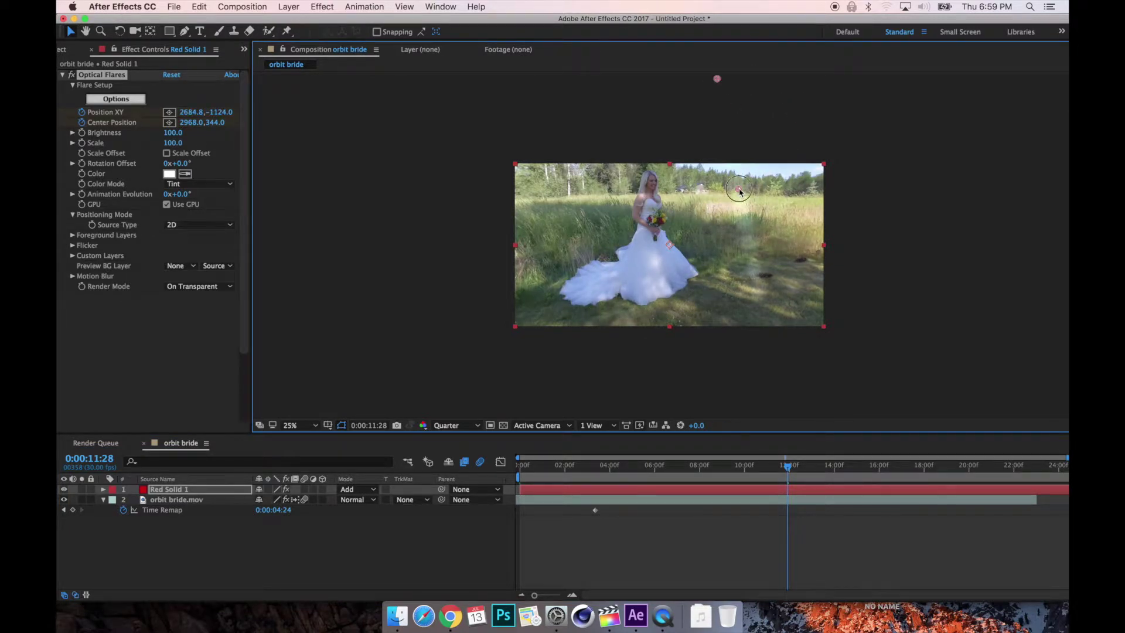
{"action": "left_click_drag", "start_coordinate": [739, 190], "coordinate": [640, 158]}
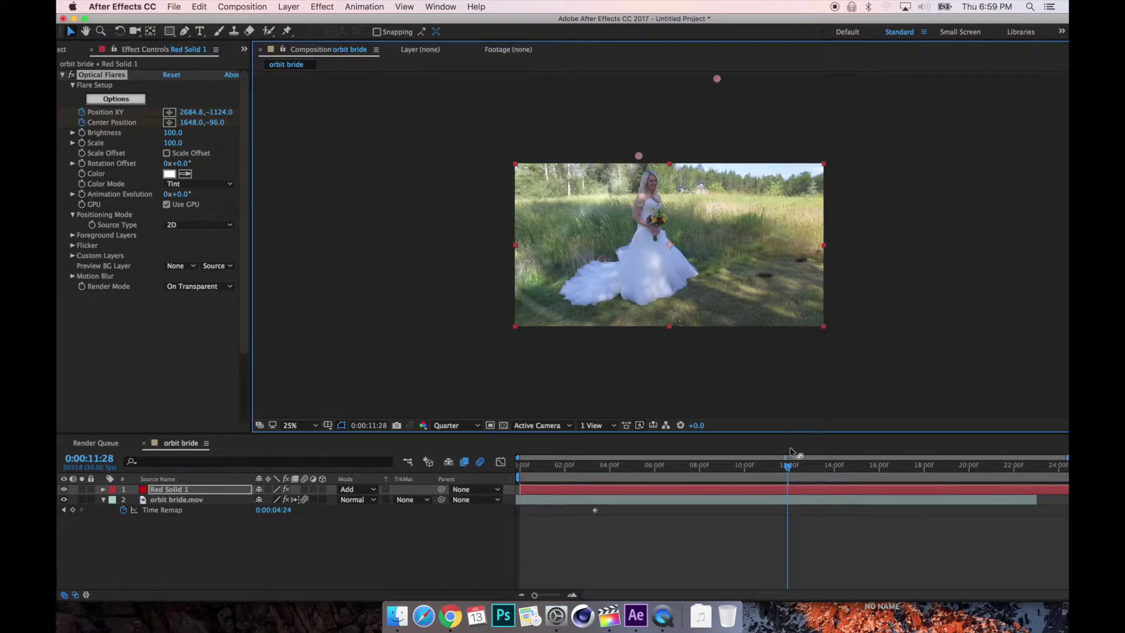
Check the flare at frames from 0:00:12:09 to the composition end, then show the bride clip's effects
{"action": "left_click", "coordinate": [795, 467]}
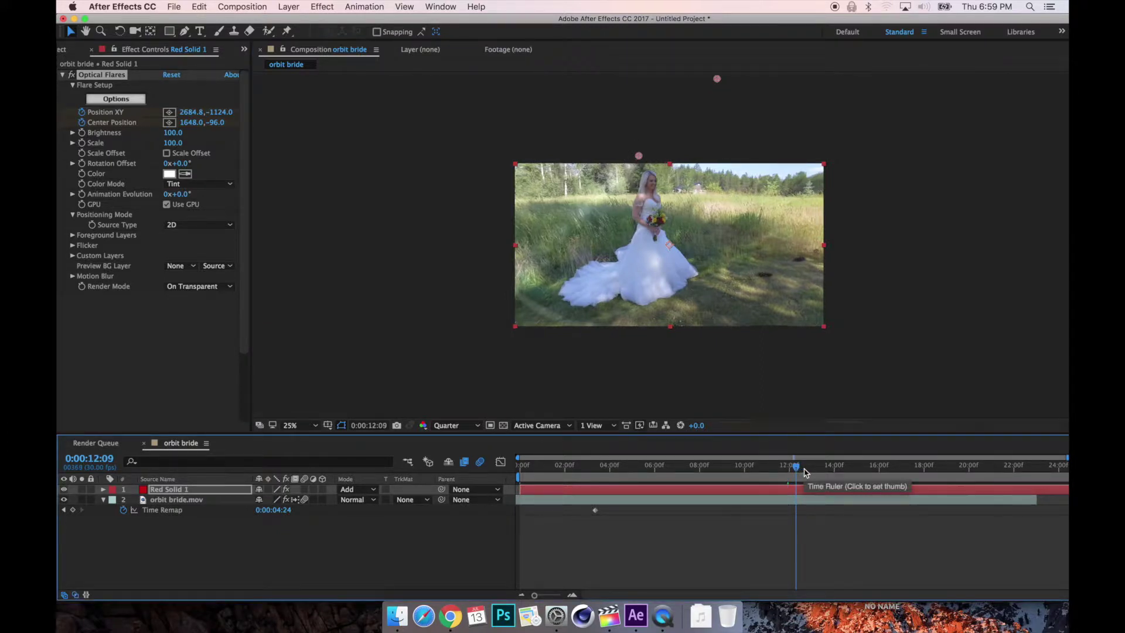
{"action": "left_click", "coordinate": [813, 471]}
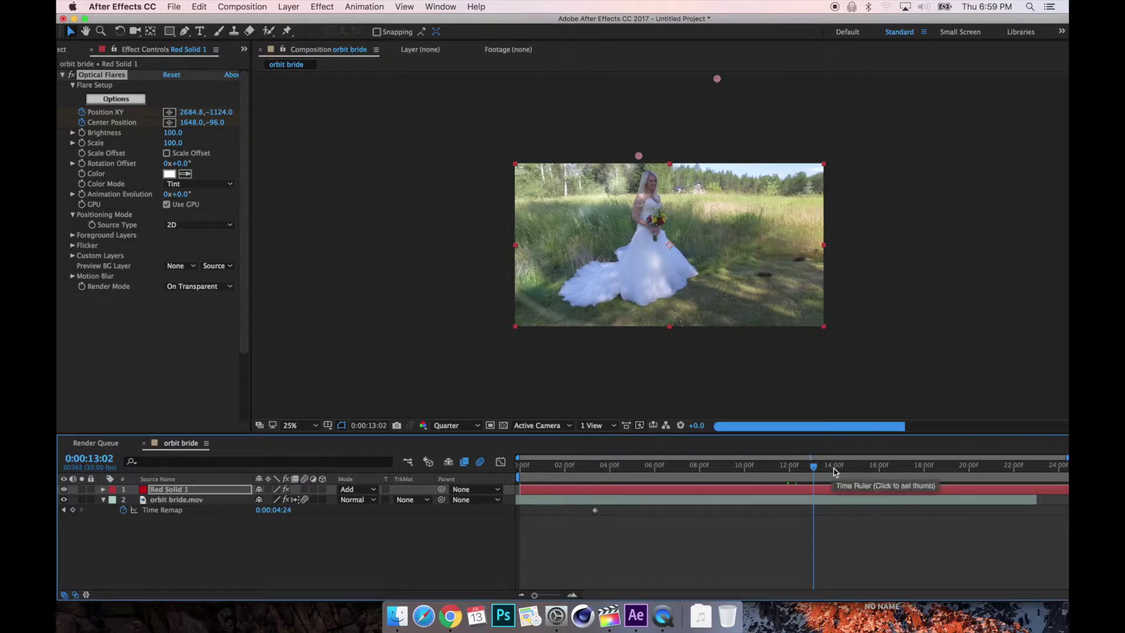
{"action": "left_click", "coordinate": [834, 471]}
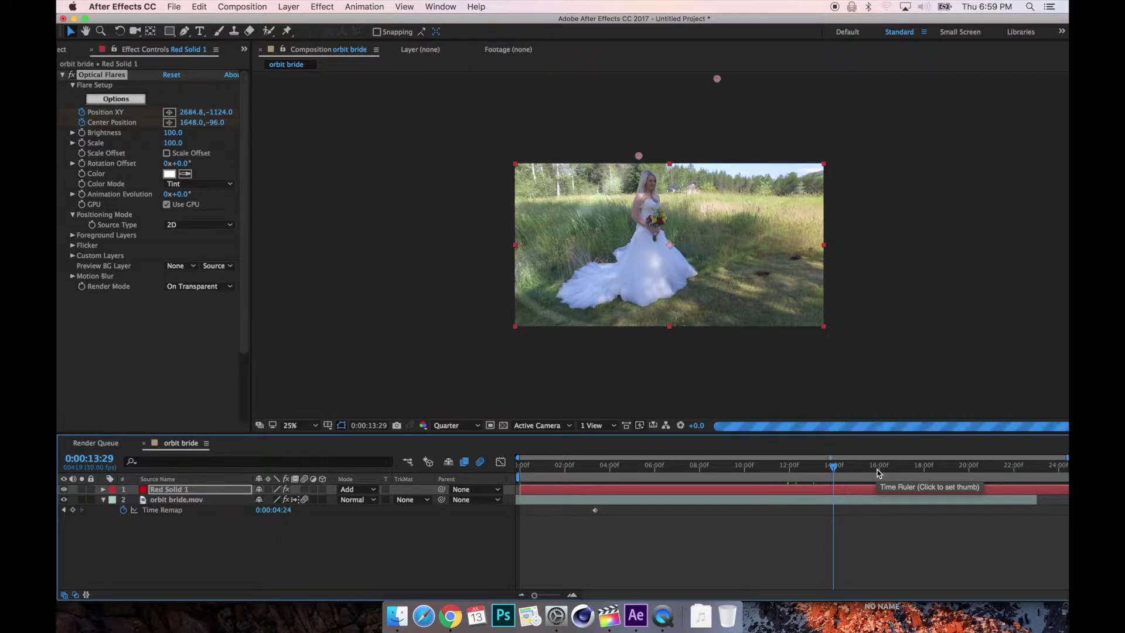
{"action": "left_click", "coordinate": [877, 471]}
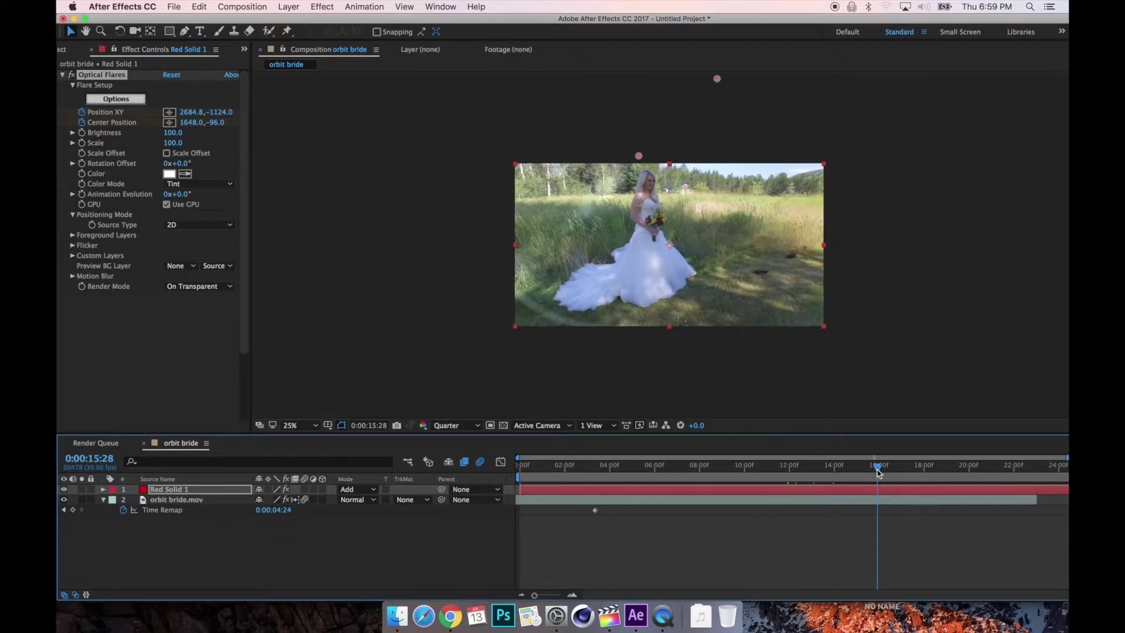
{"action": "left_click", "coordinate": [923, 471]}
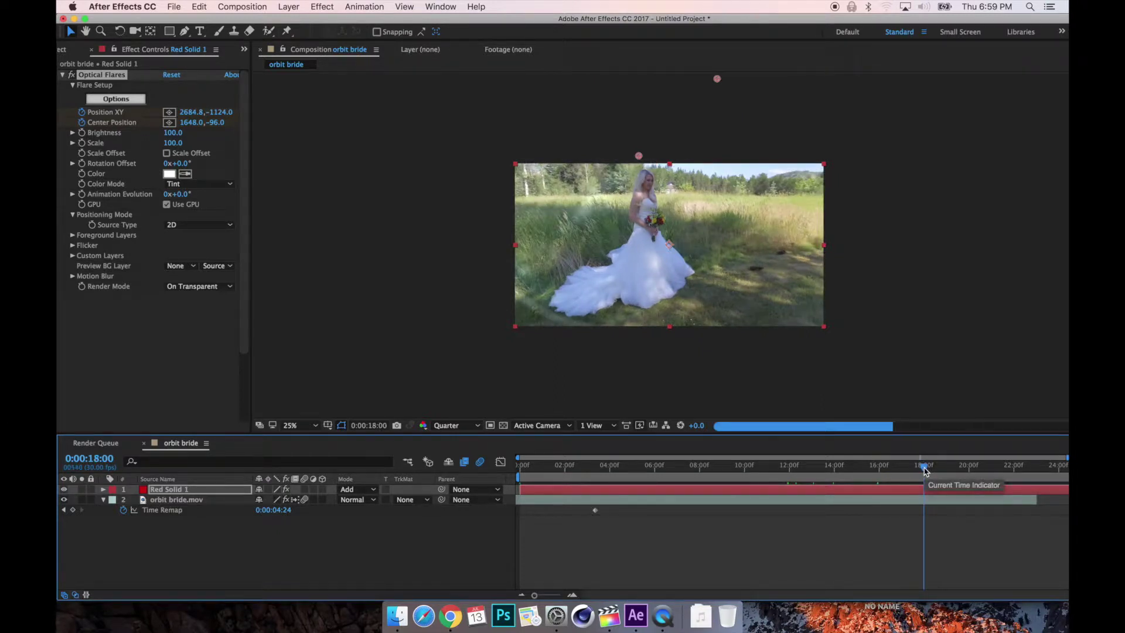
{"action": "left_click", "coordinate": [967, 469]}
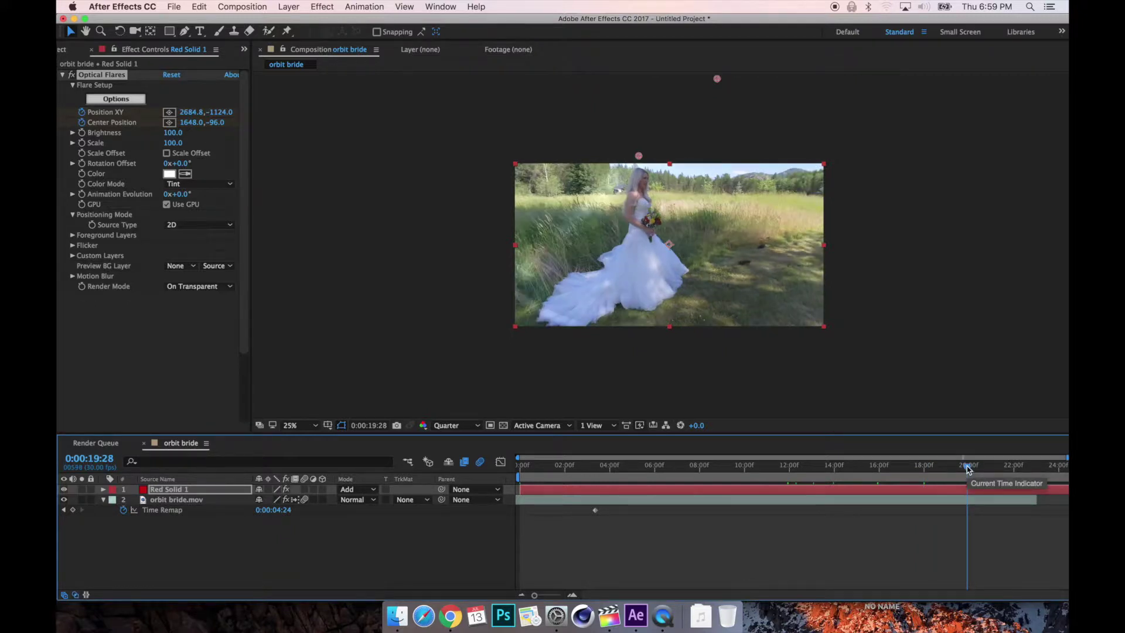
{"action": "left_click", "coordinate": [1011, 469]}
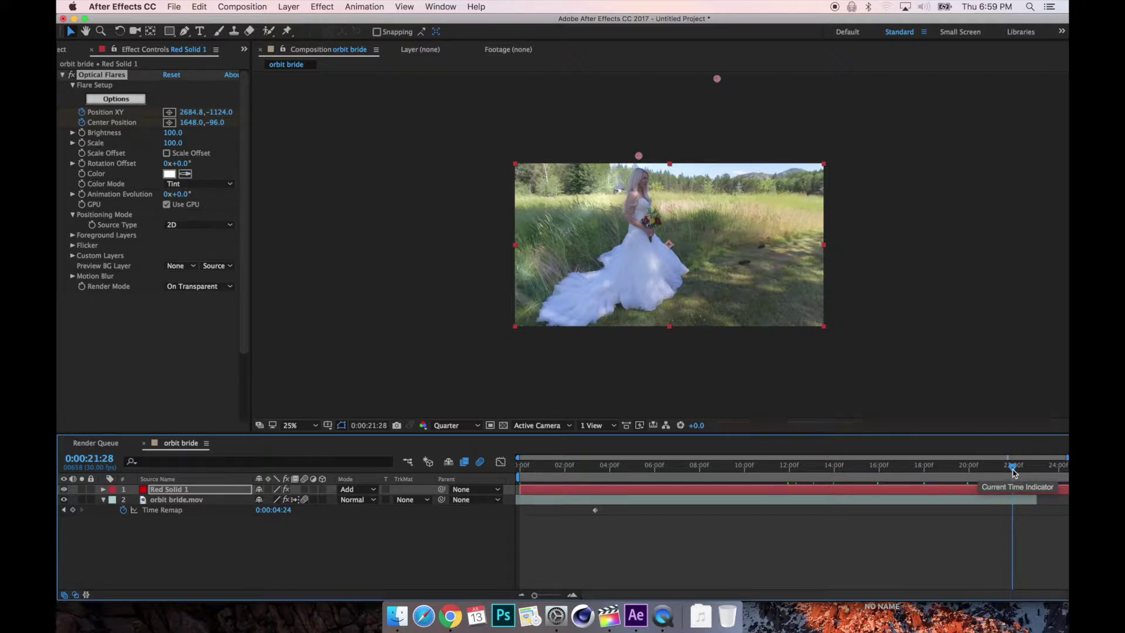
{"action": "left_click", "coordinate": [1059, 469]}
{"action": "left_click", "coordinate": [1041, 500]}
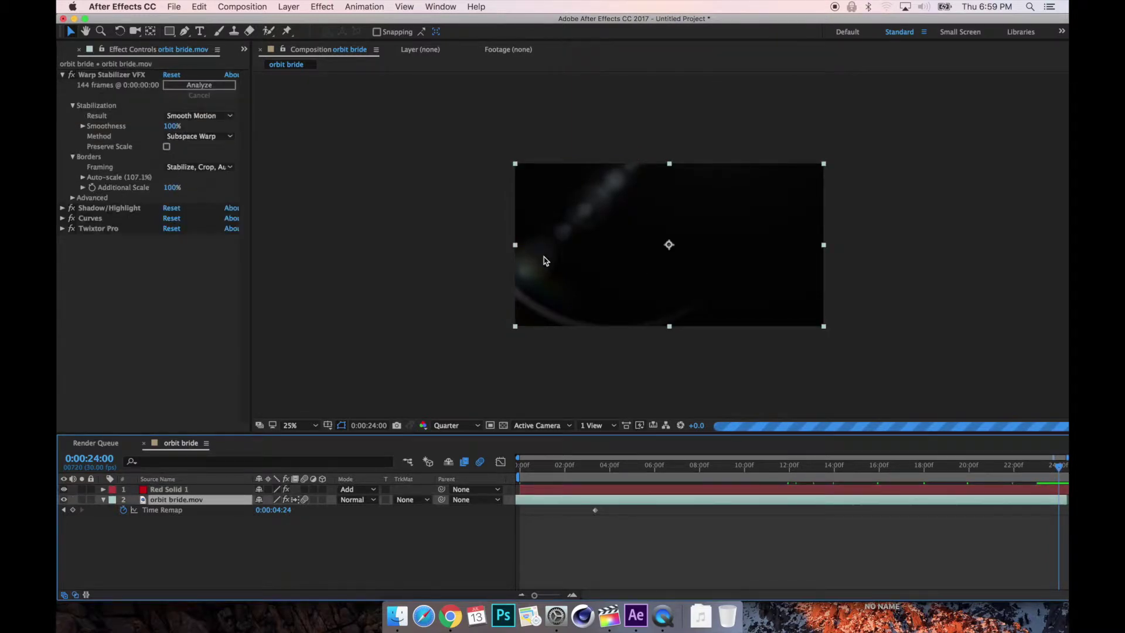
Drag Red Solid 1's flare to Position XY 2276.8, -1116.0 and Center 2120.0, 336.0, then return to the start
{"action": "left_click", "coordinate": [172, 489]}
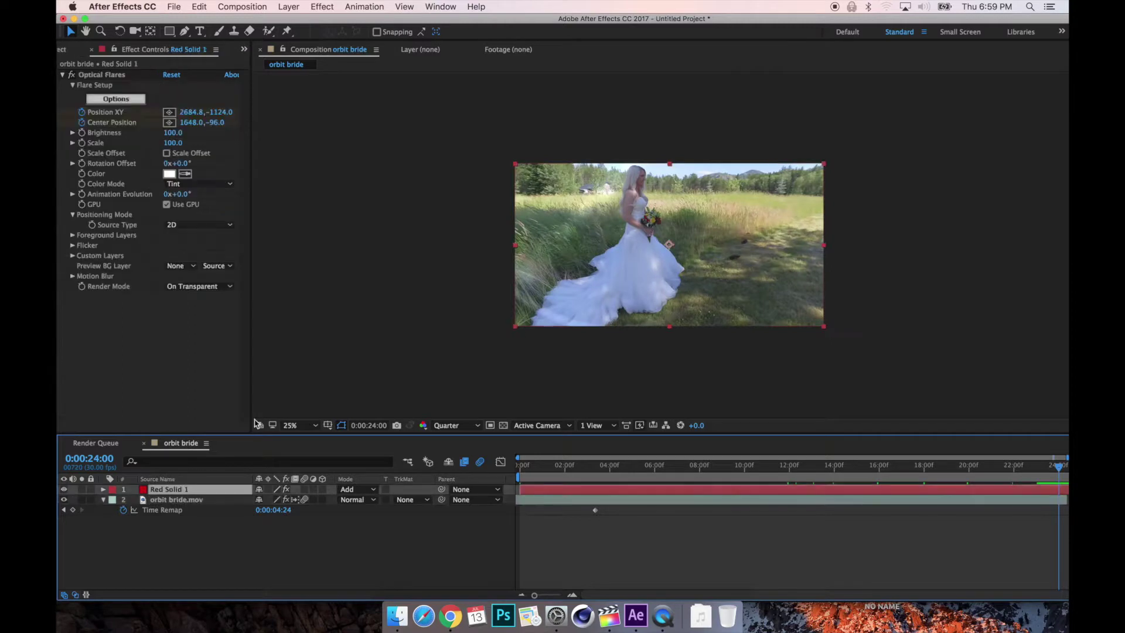
{"action": "left_click", "coordinate": [104, 77]}
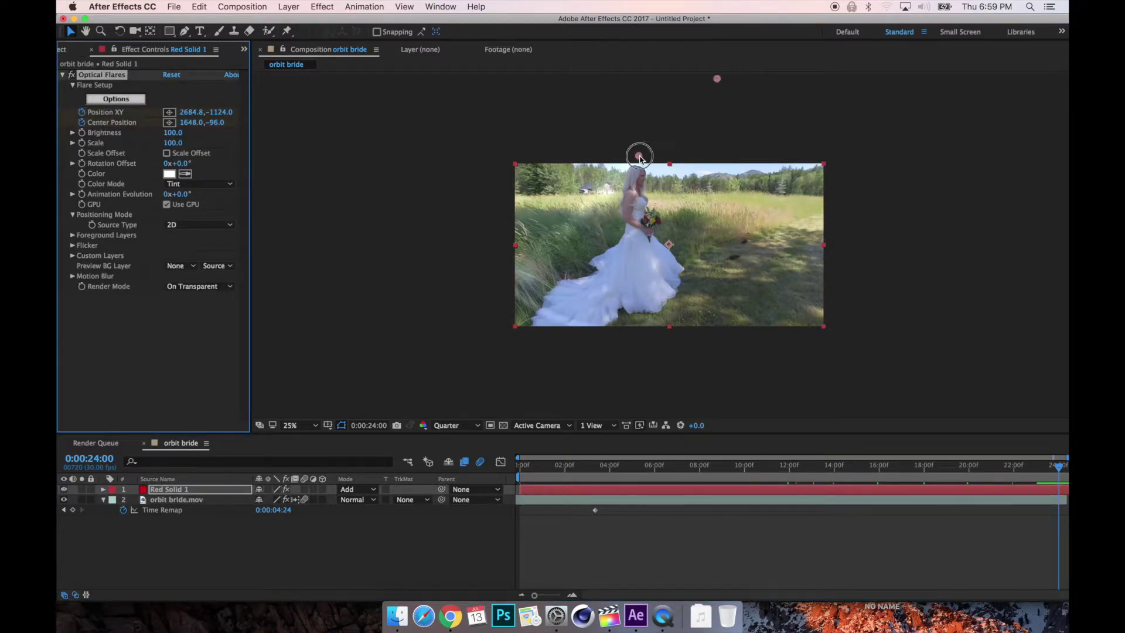
{"action": "left_click_drag", "start_coordinate": [639, 156], "coordinate": [702, 190]}
{"action": "left_click_drag", "start_coordinate": [716, 81], "coordinate": [687, 82]}
{"action": "mouse_move", "coordinate": [687, 195]}
{"action": "left_mouse_down"}
{"action": "mouse_move", "coordinate": [665, 196]}
{"action": "mouse_move", "coordinate": [675, 195]}
{"action": "left_mouse_up"}
{"action": "left_click_drag", "start_coordinate": [1060, 471], "coordinate": [480, 492]}
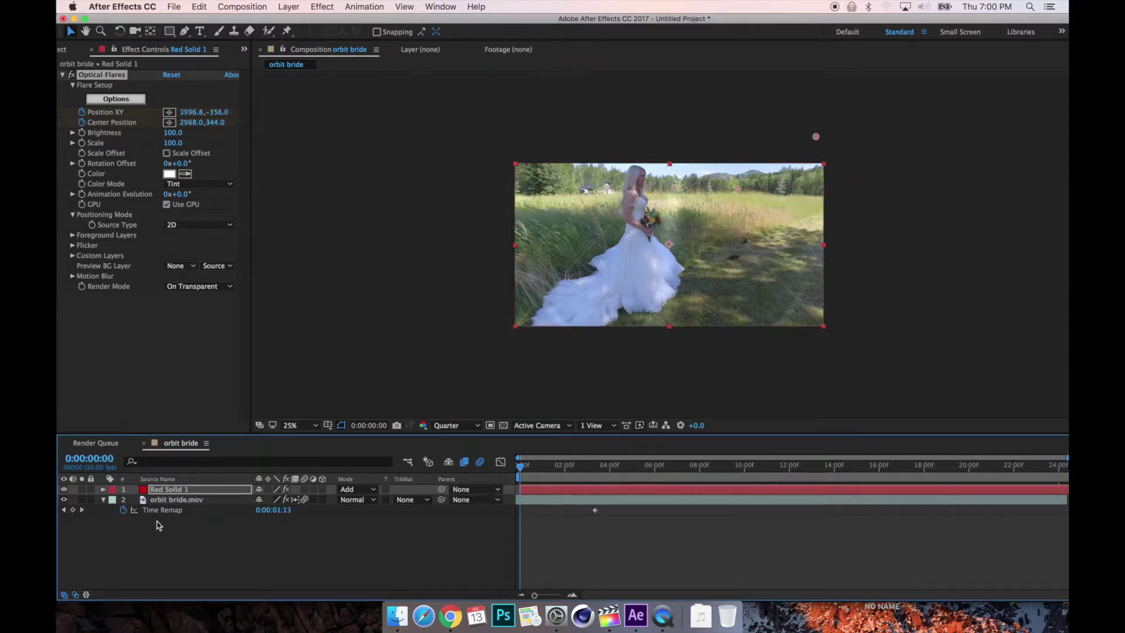
Collapse and deselect the layers, then preview the flare animation from the start and around 0:00:04:19
{"action": "left_click", "coordinate": [104, 501]}
{"action": "left_click", "coordinate": [133, 529]}
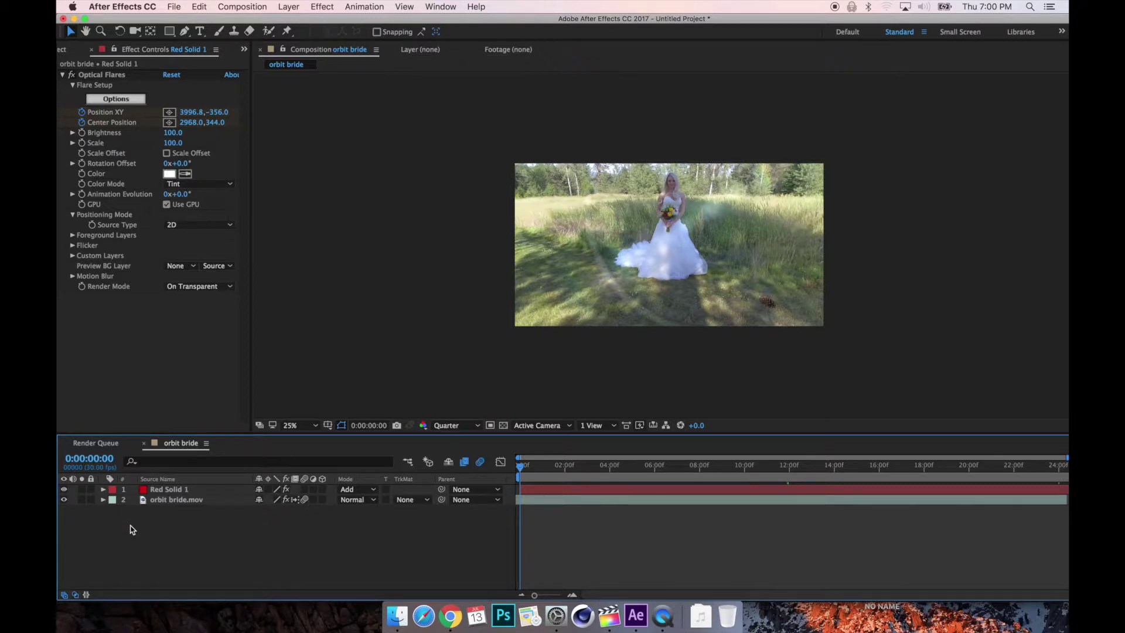
{"action": "key", "text": "space"}
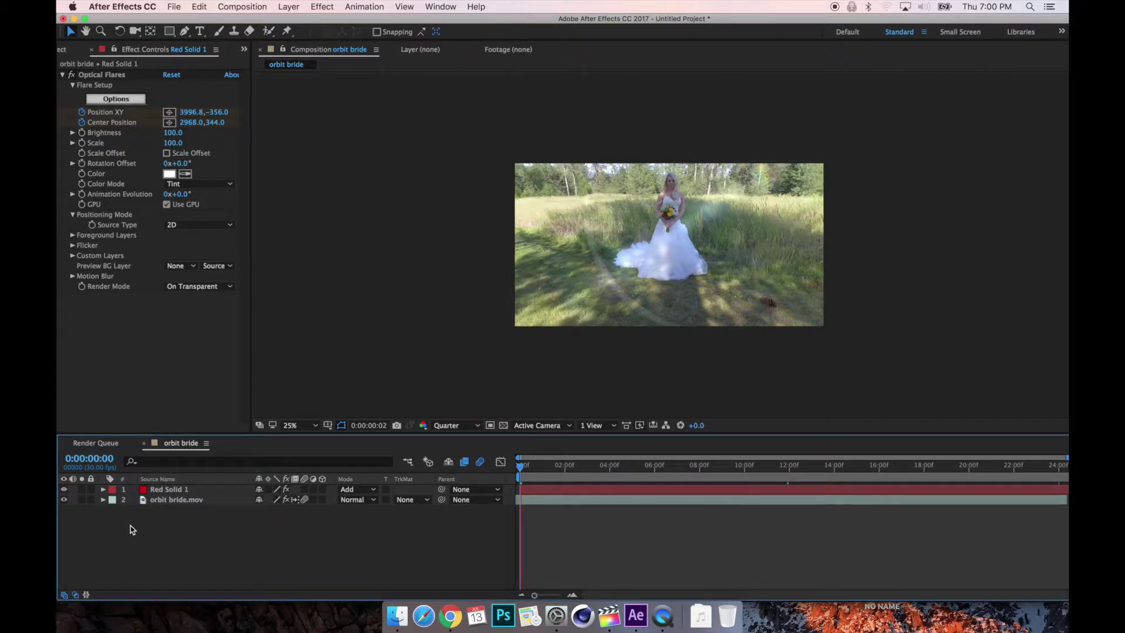
{"action": "left_click_drag", "start_coordinate": [523, 468], "coordinate": [624, 467]}
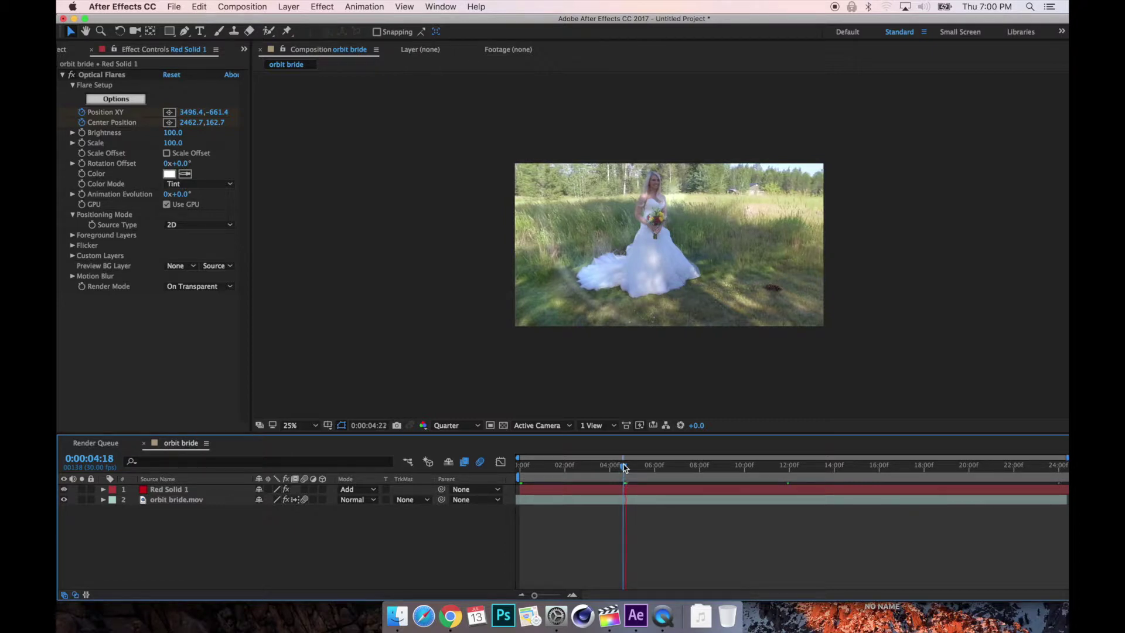
{"action": "key", "text": "comma"}
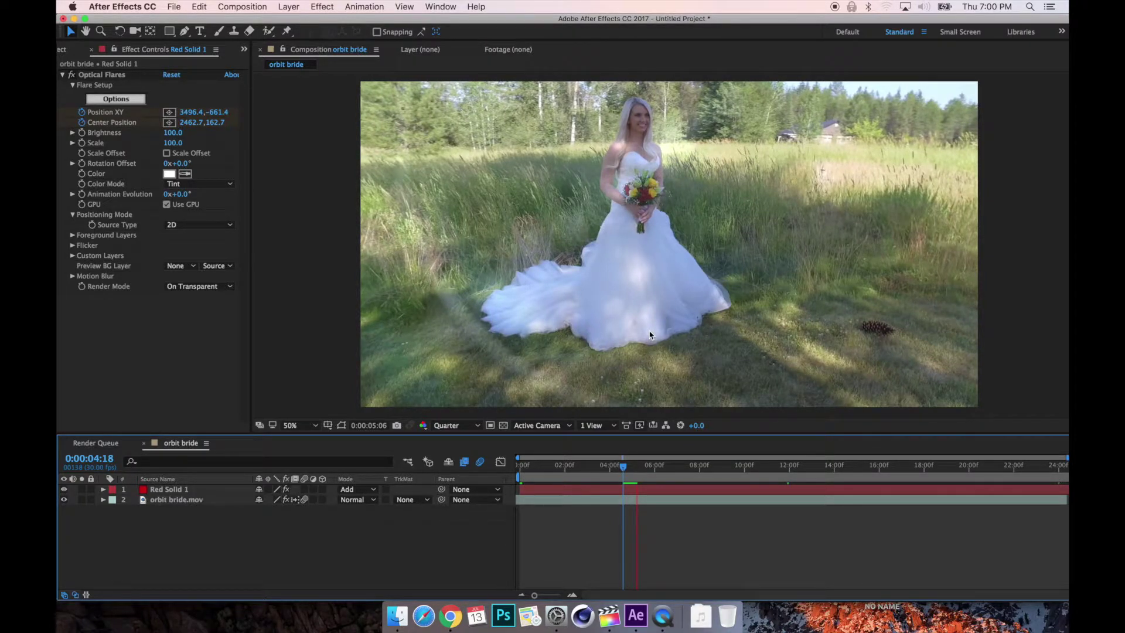
{"action": "scroll", "coordinate": [649, 335], "scroll_direction": "up", "scroll_amount": 2}
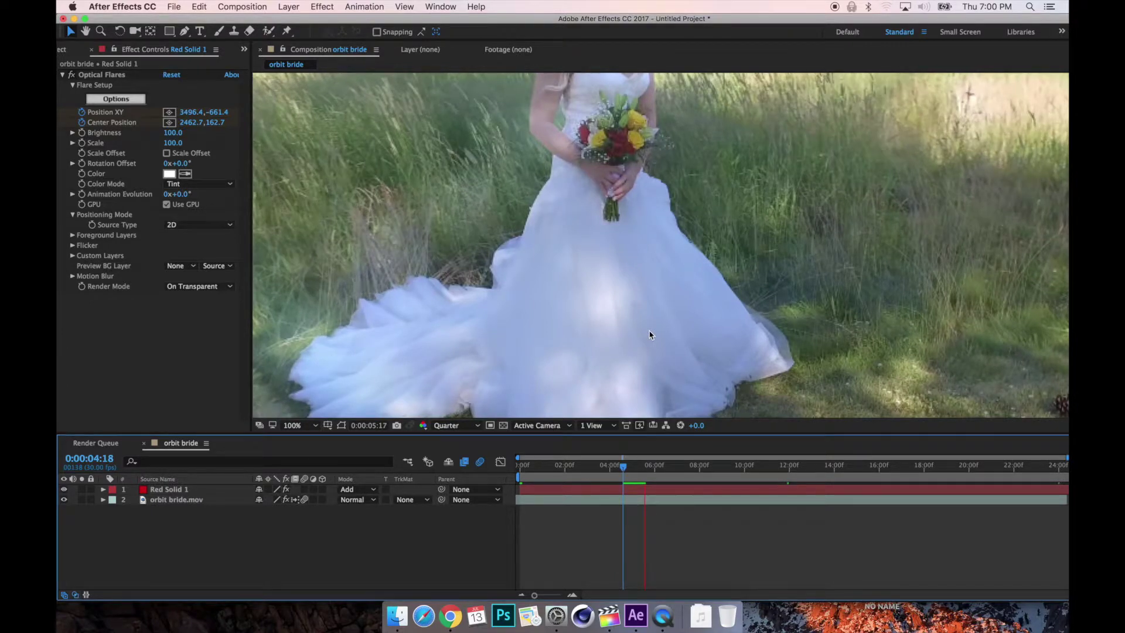
{"action": "key", "text": "space"}
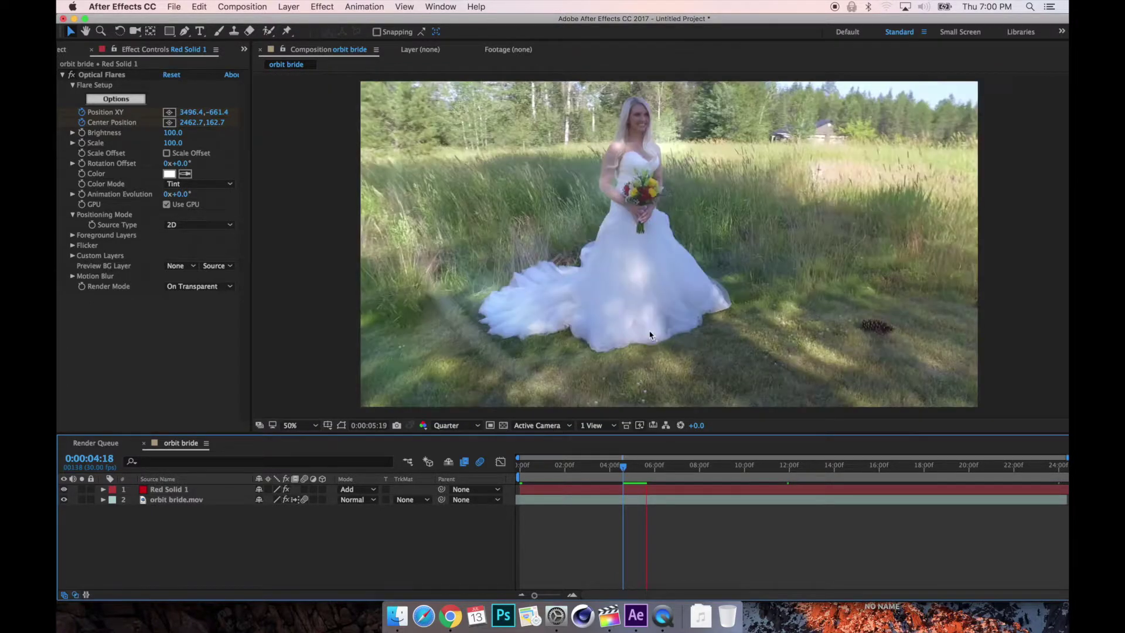
{"action": "left_click", "coordinate": [624, 468]}
{"action": "key", "text": "space"}
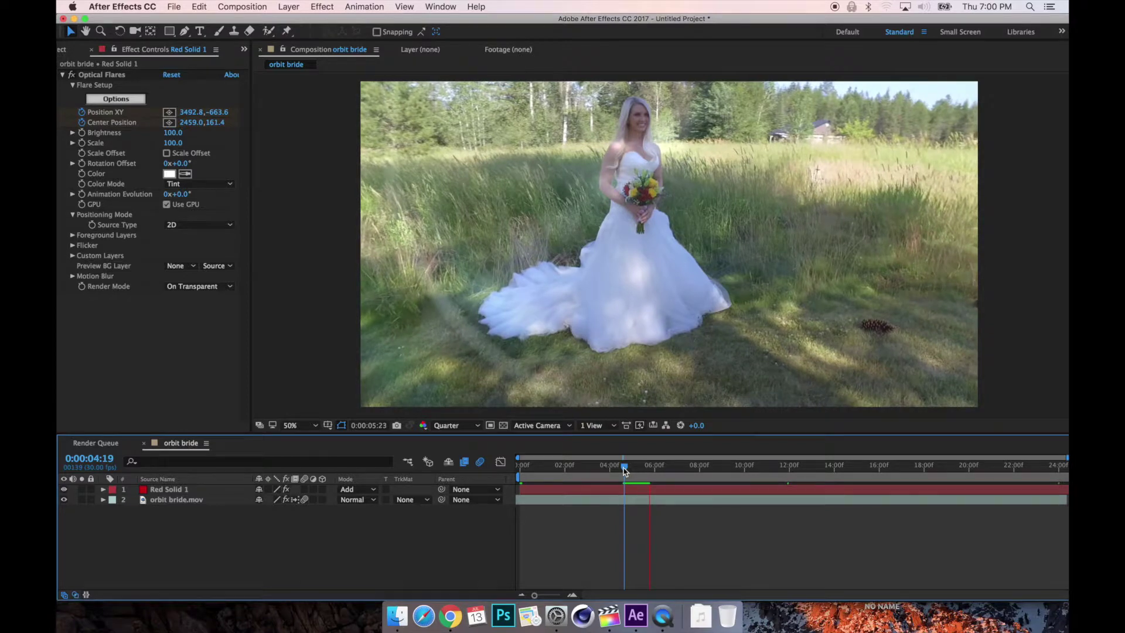
{"action": "key", "text": "space"}
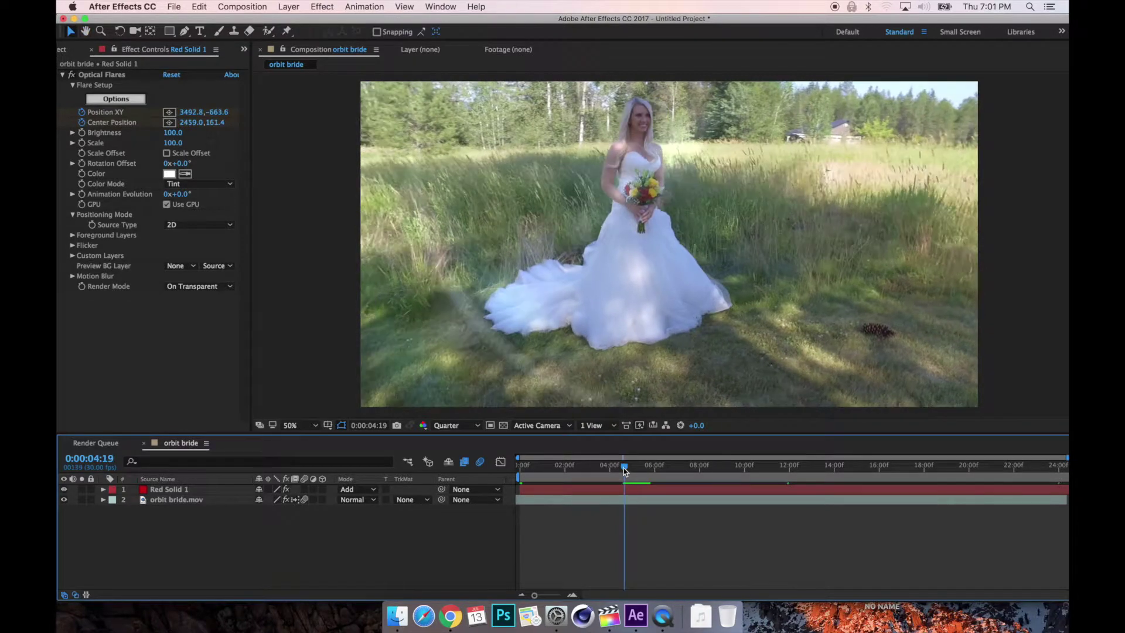
{"action": "key", "text": "space"}
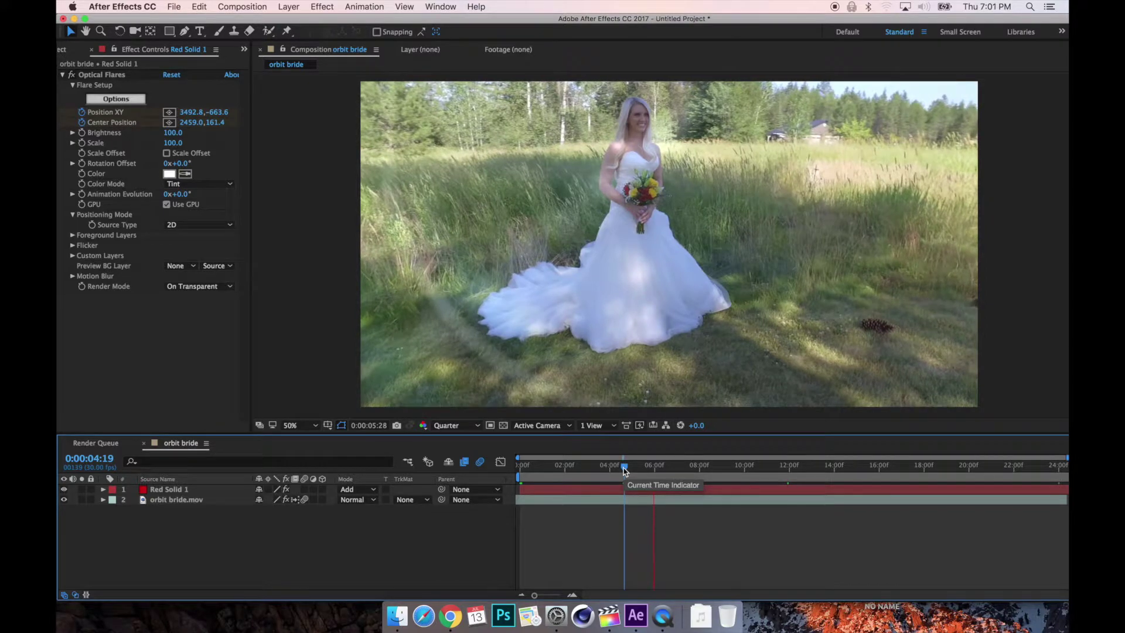
{"action": "mouse_move", "coordinate": [624, 469]}
{"action": "left_mouse_down"}
{"action": "mouse_move", "coordinate": [635, 472]}
{"action": "mouse_move", "coordinate": [514, 473]}
{"action": "left_mouse_up"}
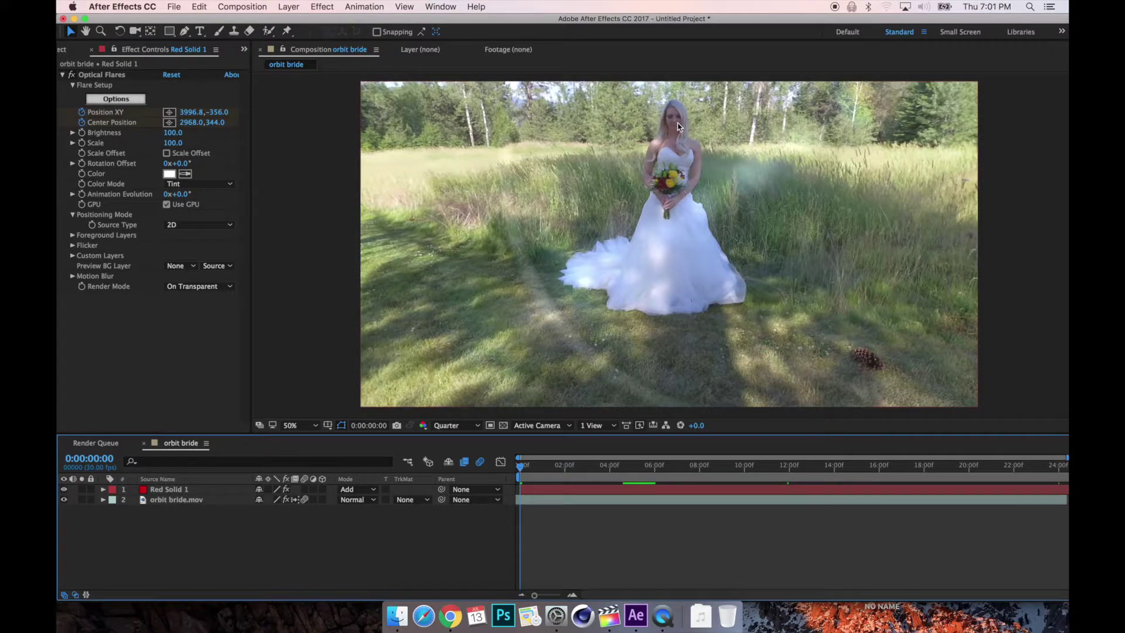
Zoom the viewer to 200% and pan to a close-up of the bride's face and bouquet
{"action": "scroll", "coordinate": [678, 126], "scroll_direction": "up", "scroll_amount": 4}
{"action": "left_click_drag", "start_coordinate": [690, 82], "coordinate": [627, 340]}
{"action": "left_click_drag", "start_coordinate": [643, 174], "coordinate": [622, 199]}
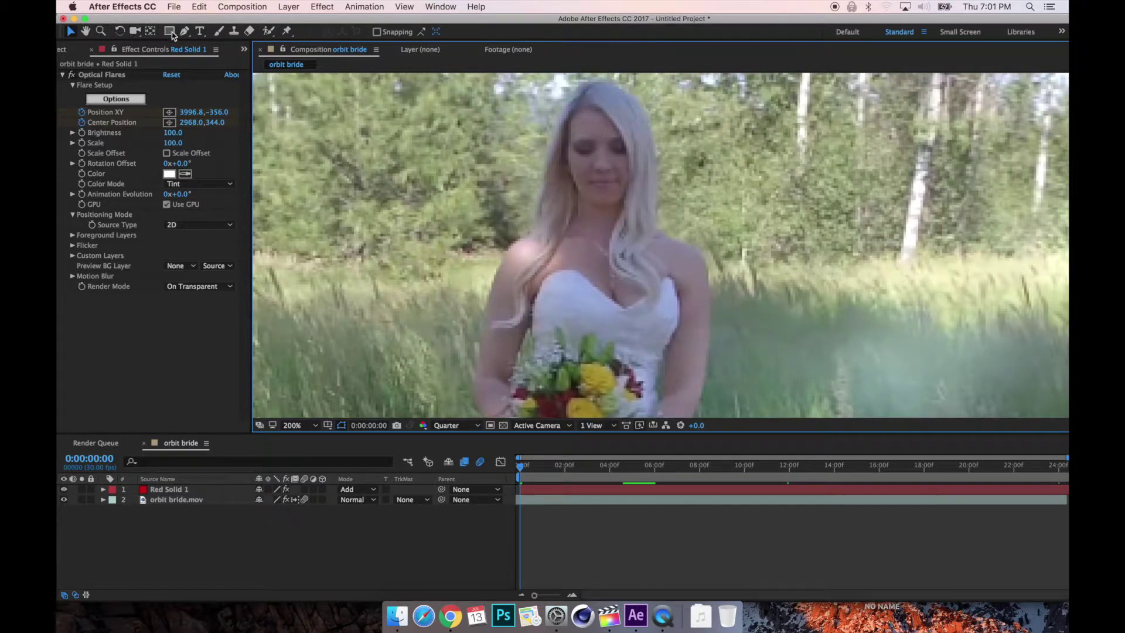
{"action": "left_click", "coordinate": [163, 537]}
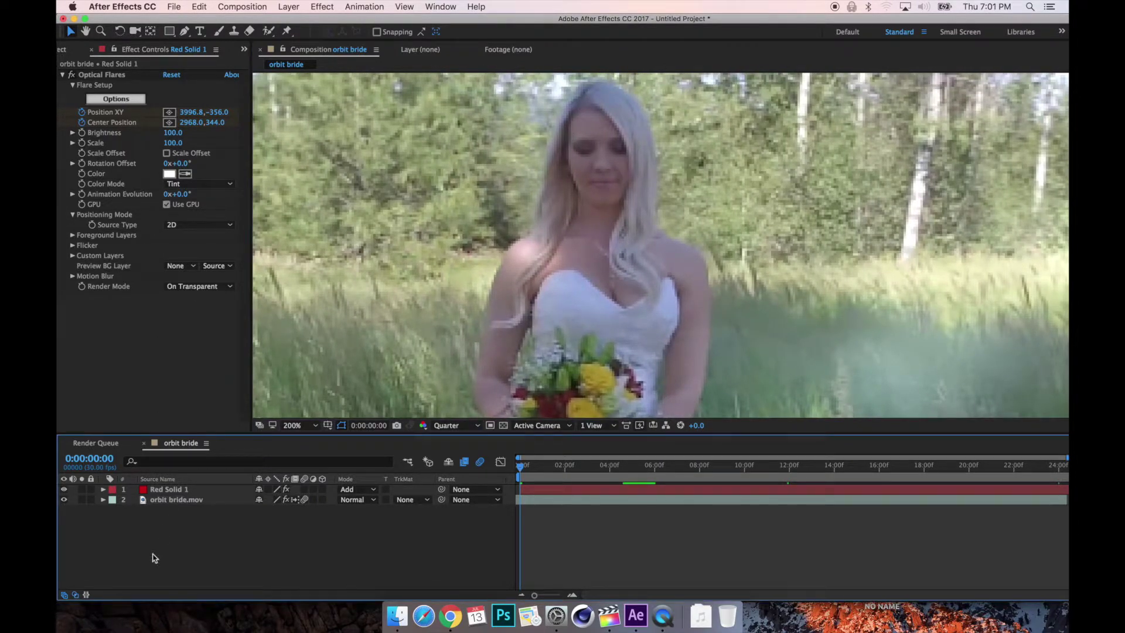
Add a new Adjustment Layer 1 at the top of the timeline
{"action": "right_click", "coordinate": [153, 553]}
{"action": "mouse_move", "coordinate": [195, 469]}
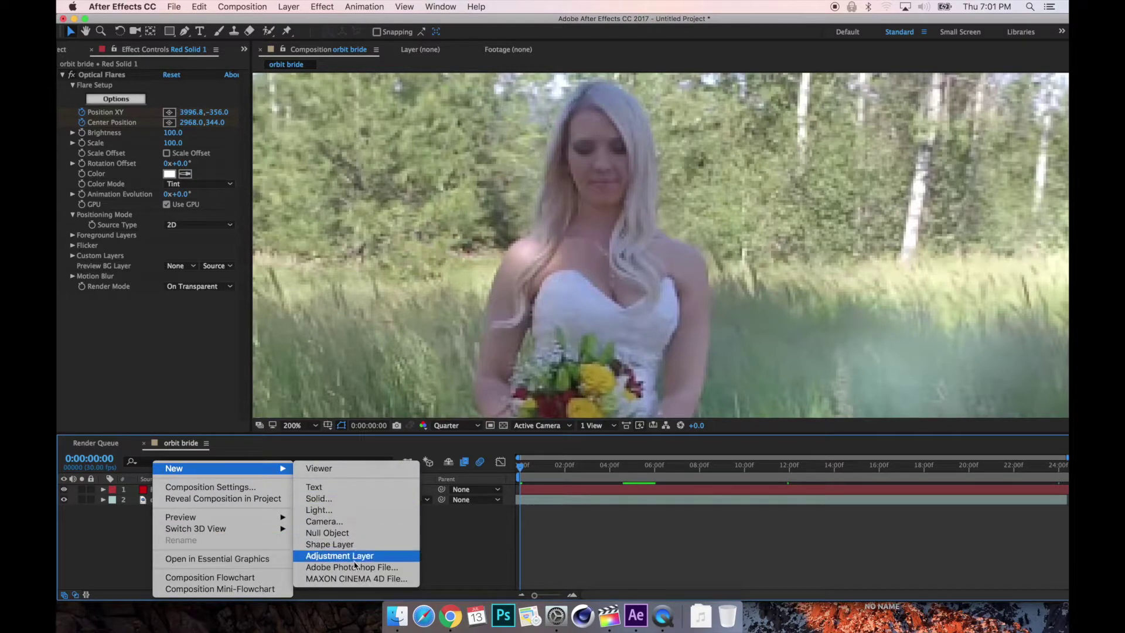
{"action": "left_click", "coordinate": [350, 556]}
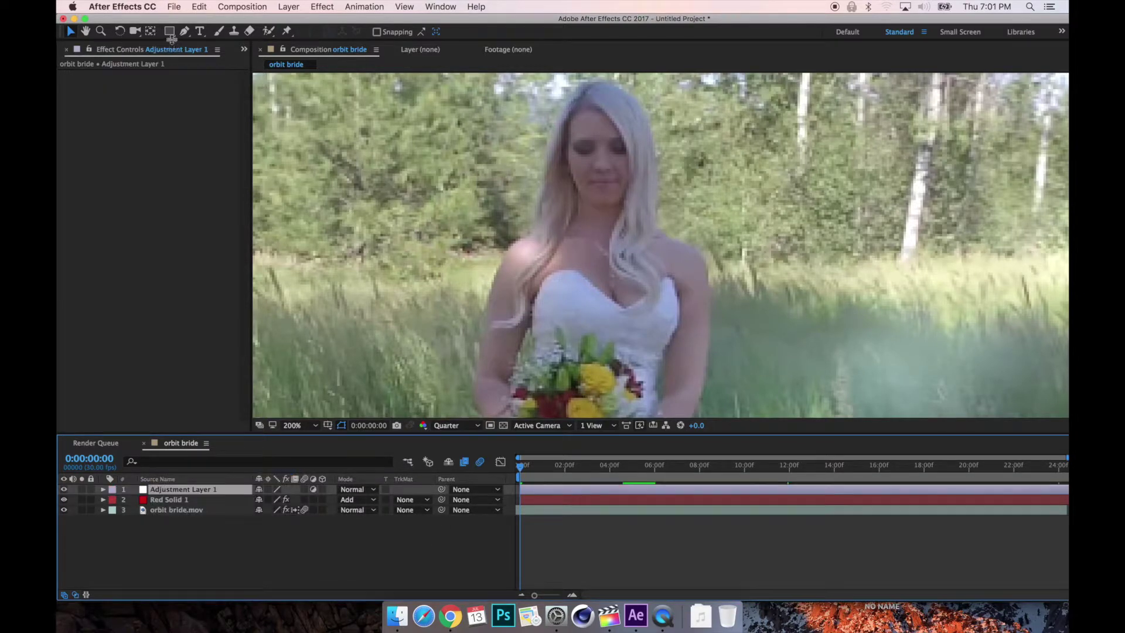
Trace a closed Pen-tool mask around the bride's head and hair
{"action": "left_click", "coordinate": [185, 32]}
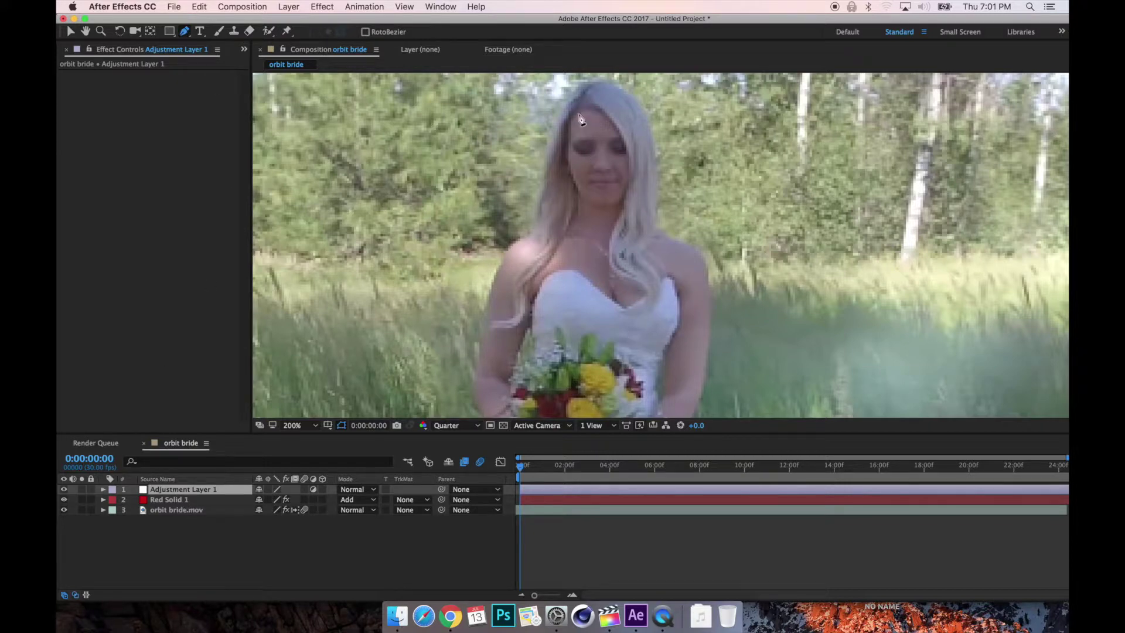
{"action": "left_click", "coordinate": [566, 100]}
{"action": "left_click", "coordinate": [552, 128]}
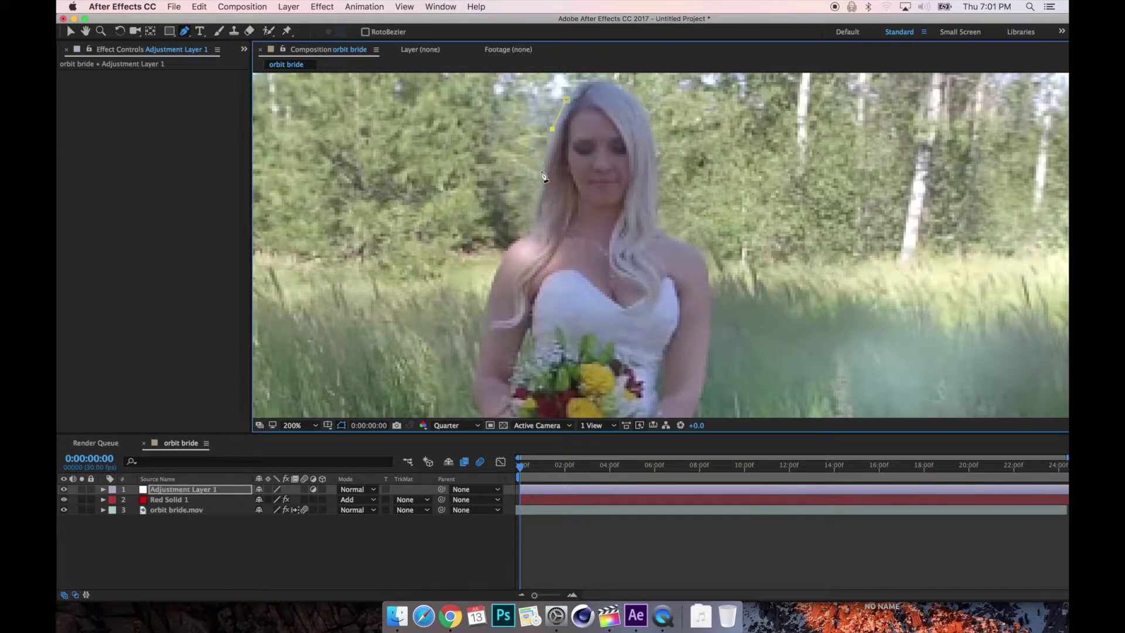
{"action": "left_click", "coordinate": [534, 229]}
{"action": "left_click", "coordinate": [579, 251]}
{"action": "left_click", "coordinate": [629, 272]}
{"action": "left_click", "coordinate": [653, 225]}
{"action": "left_click", "coordinate": [658, 194]}
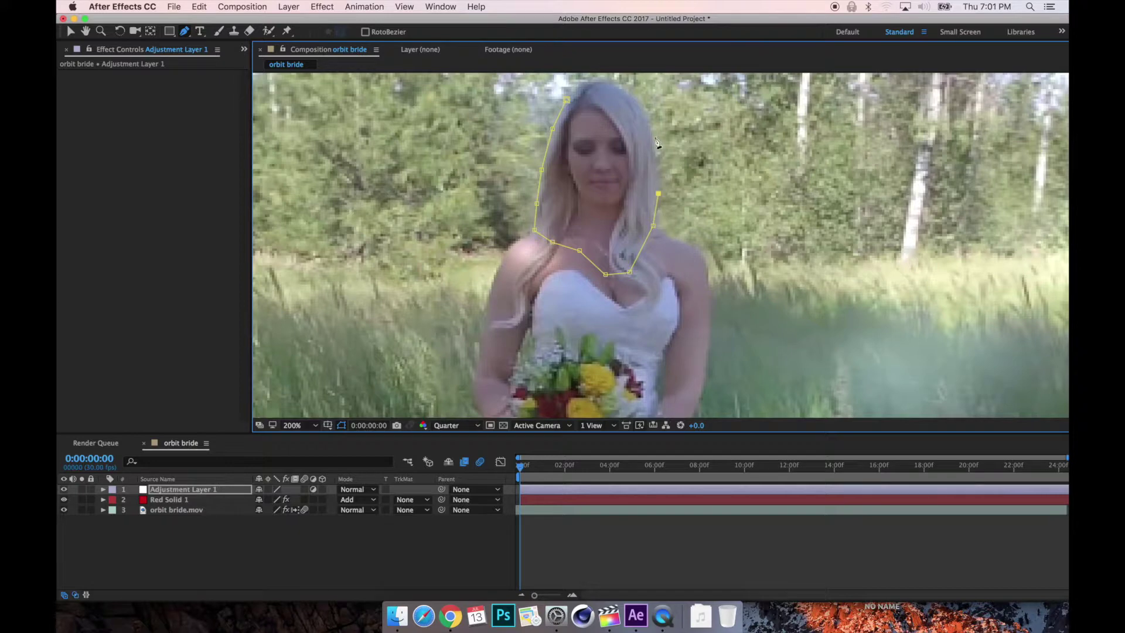
{"action": "left_click", "coordinate": [643, 104]}
{"action": "left_click", "coordinate": [588, 80]}
{"action": "left_click", "coordinate": [567, 101]}
Track Mask 1 on Adjustment Layer 1 forward through the clip so it follows the bride's head
{"action": "right_click", "coordinate": [655, 229]}
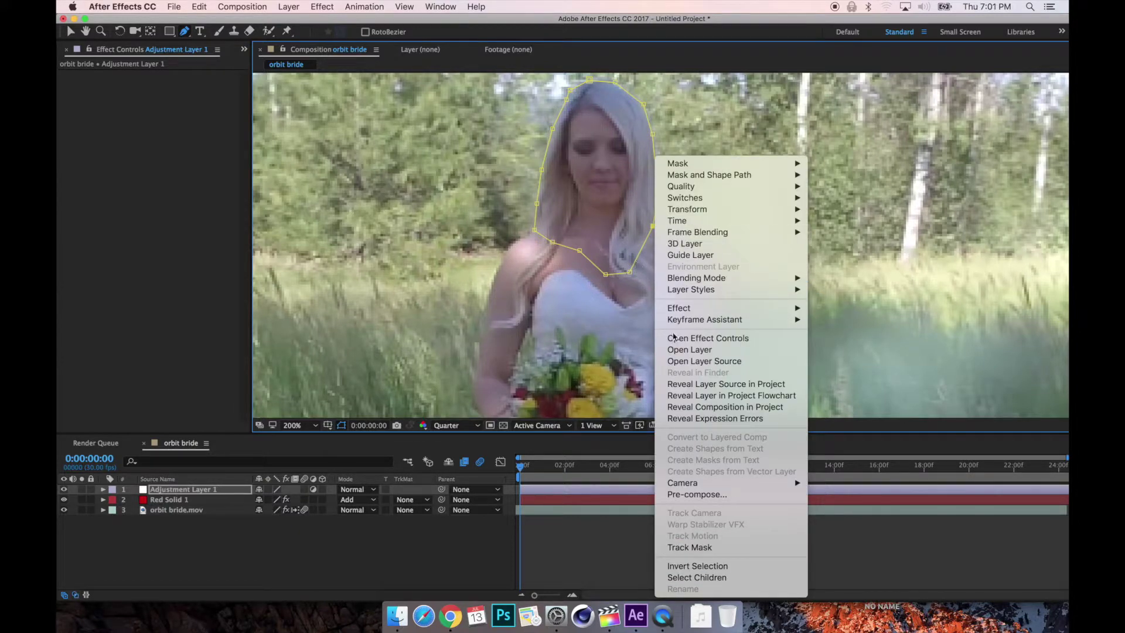
{"action": "left_click", "coordinate": [693, 548]}
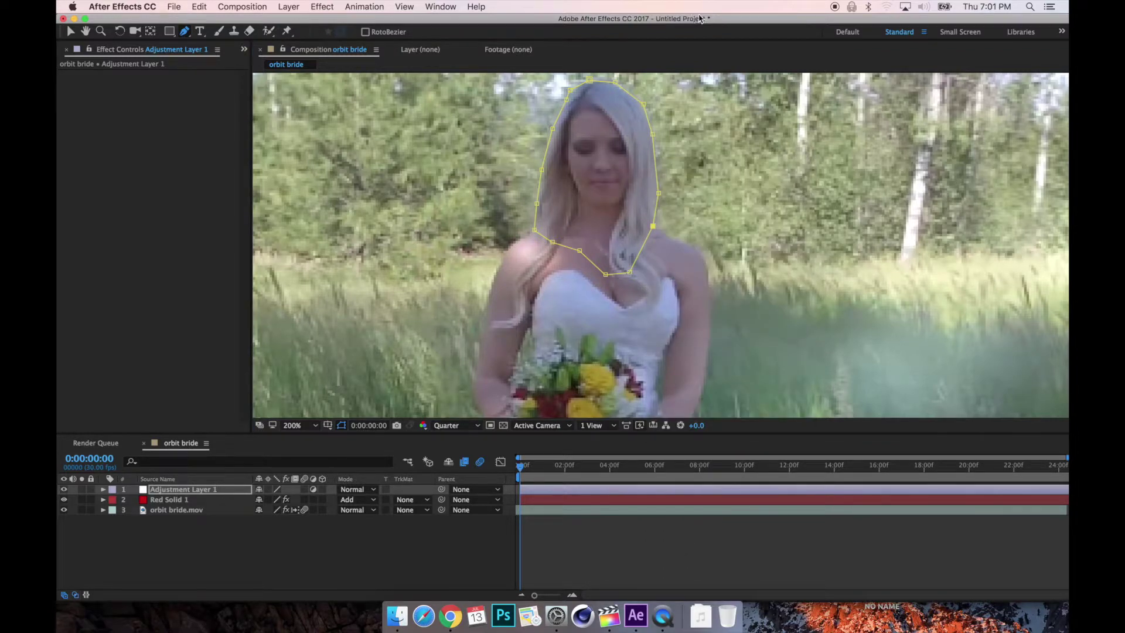
{"action": "left_click_drag", "start_coordinate": [698, 18], "coordinate": [559, 5]}
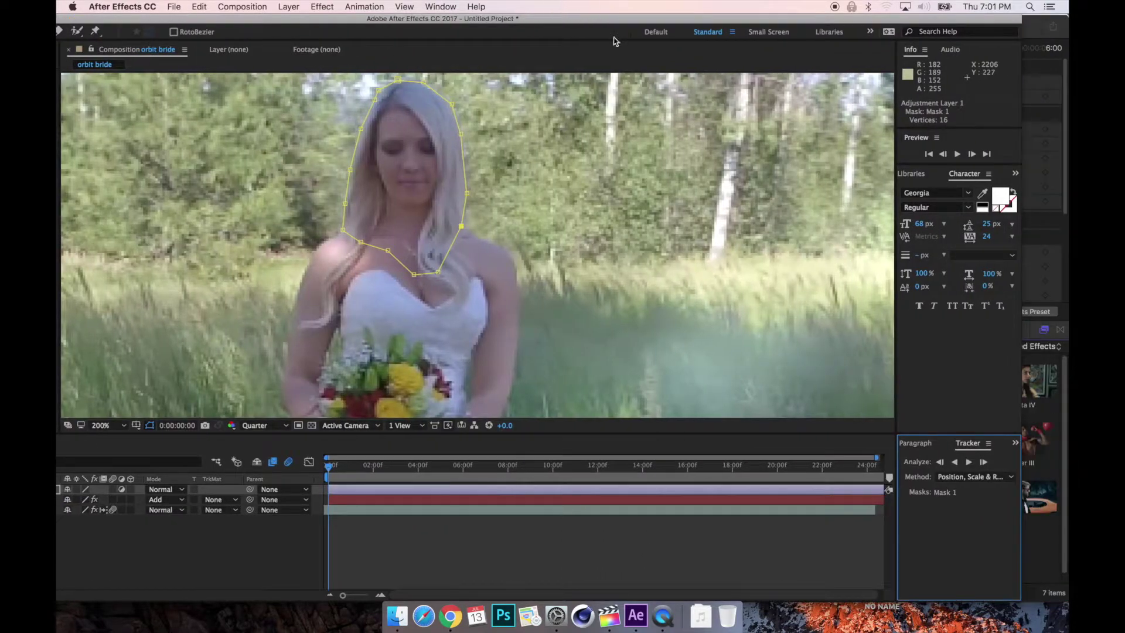
{"action": "left_click_drag", "start_coordinate": [1019, 601], "coordinate": [874, 586]}
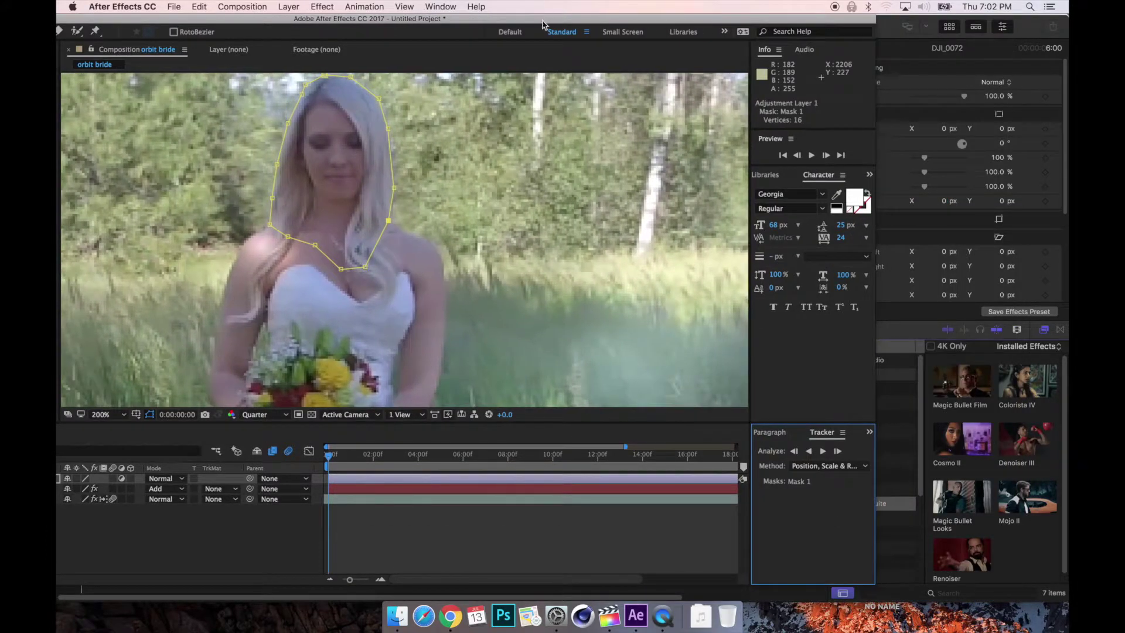
{"action": "left_click_drag", "start_coordinate": [540, 17], "coordinate": [729, 15]}
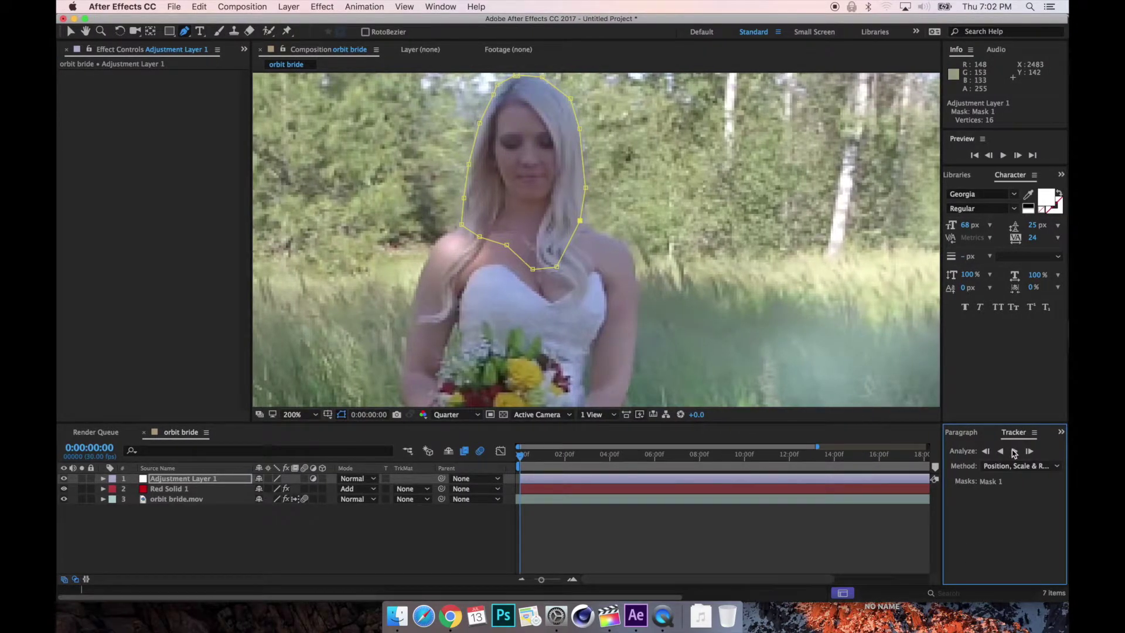
{"action": "left_click", "coordinate": [1015, 451]}
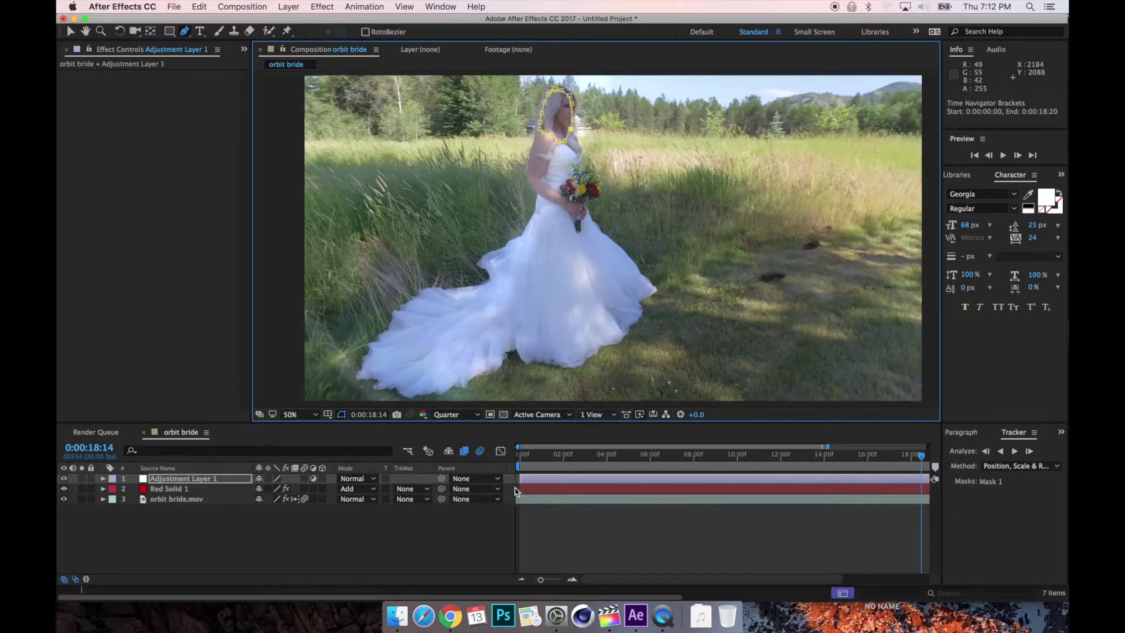
Return to the first frame and twirl open Adjustment Layer 1's Mask 1 settings
{"action": "left_click_drag", "start_coordinate": [534, 460], "coordinate": [484, 455]}
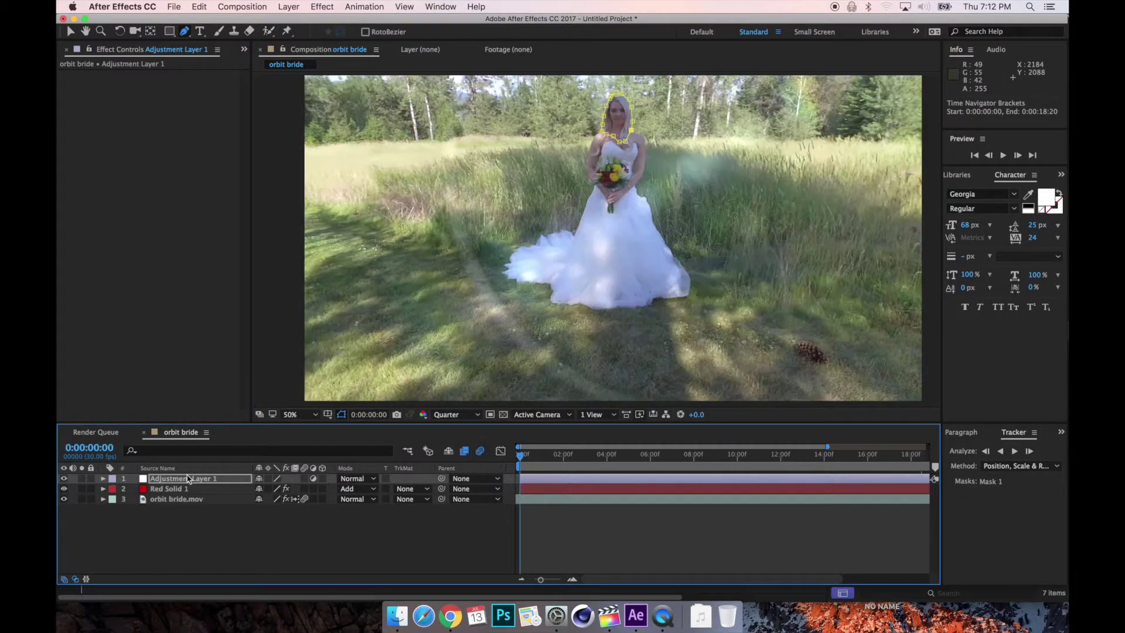
{"action": "left_click", "coordinate": [103, 479]}
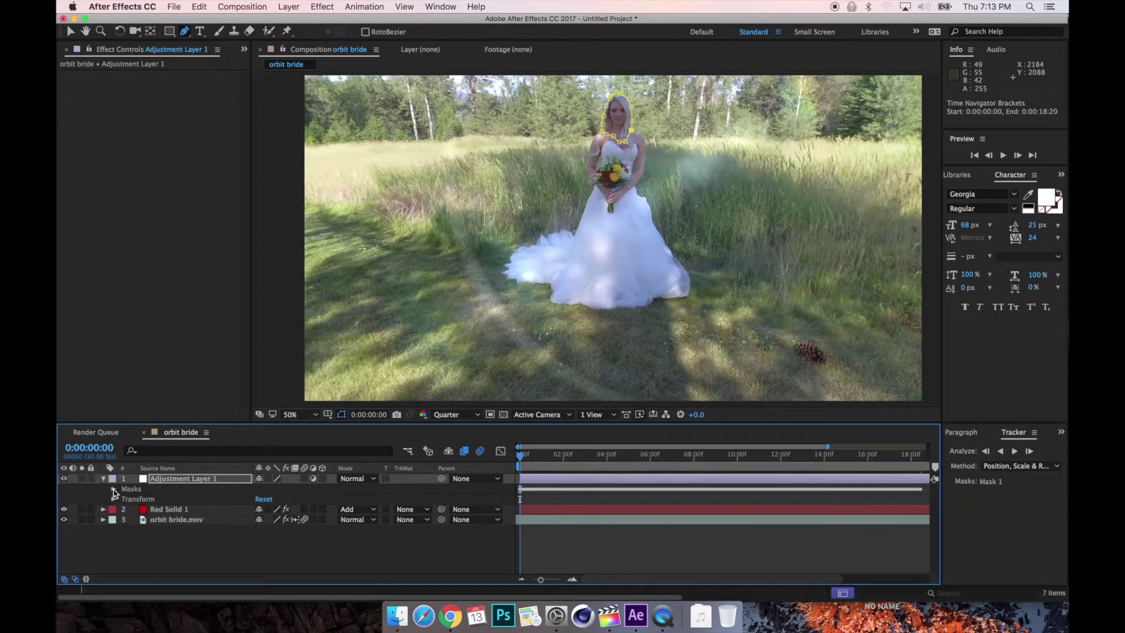
{"action": "left_click", "coordinate": [113, 490]}
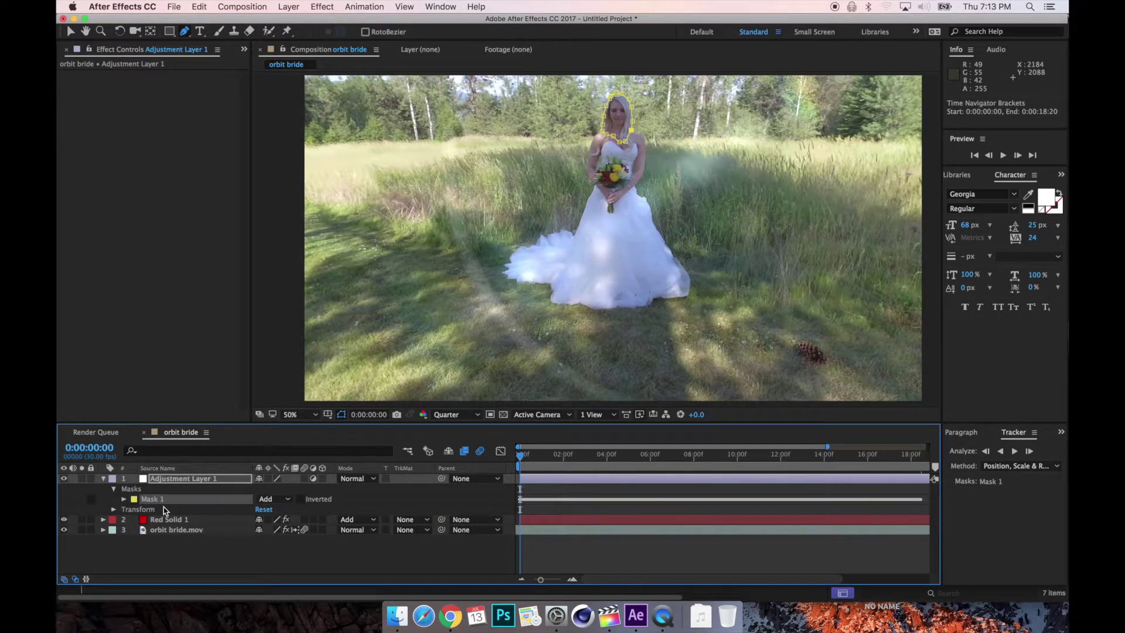
{"action": "left_click", "coordinate": [124, 500]}
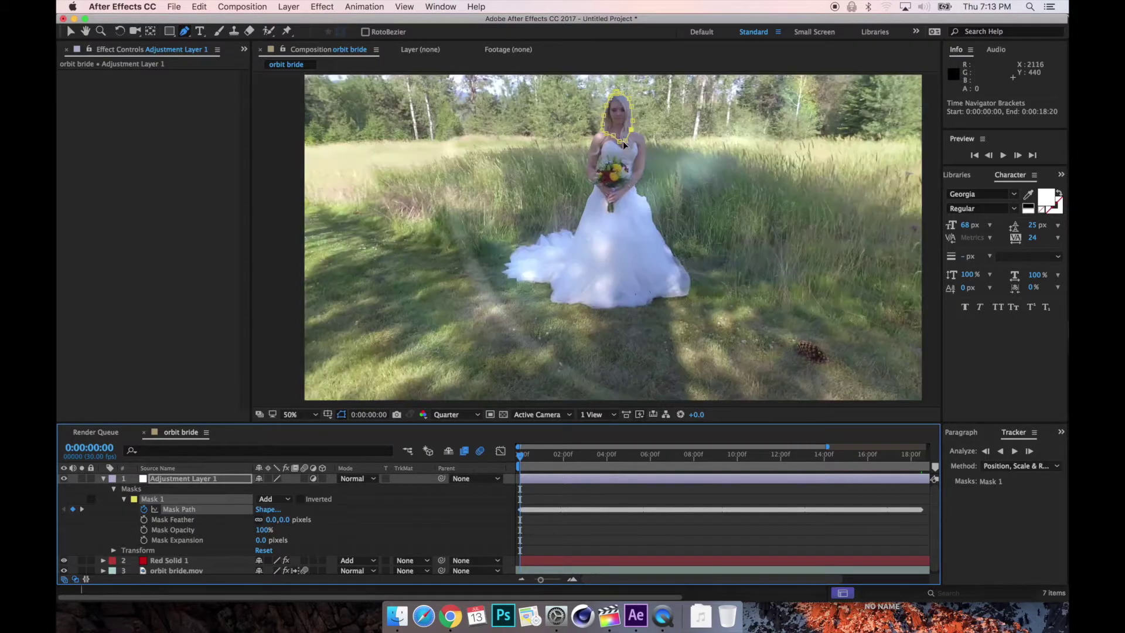
Zoom in on the bride's face and set the mask to 39 px feather and 37 px expansion
{"action": "key", "text": "period"}
{"action": "key", "text": "period"}
{"action": "key", "text": "period"}
{"action": "key", "text": "comma"}
{"action": "key", "text": "h"}
{"action": "left_click_drag", "start_coordinate": [701, 139], "coordinate": [592, 367]}
{"action": "left_click_drag", "start_coordinate": [673, 115], "coordinate": [615, 326]}
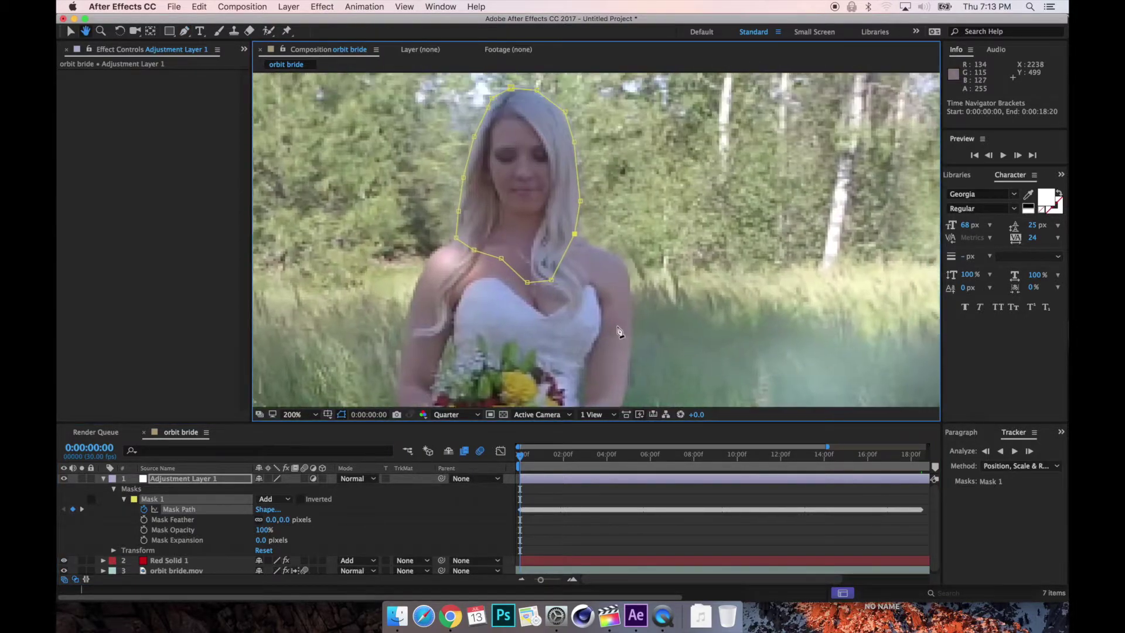
{"action": "key", "text": "g"}
{"action": "left_click_drag", "start_coordinate": [265, 544], "coordinate": [312, 526]}
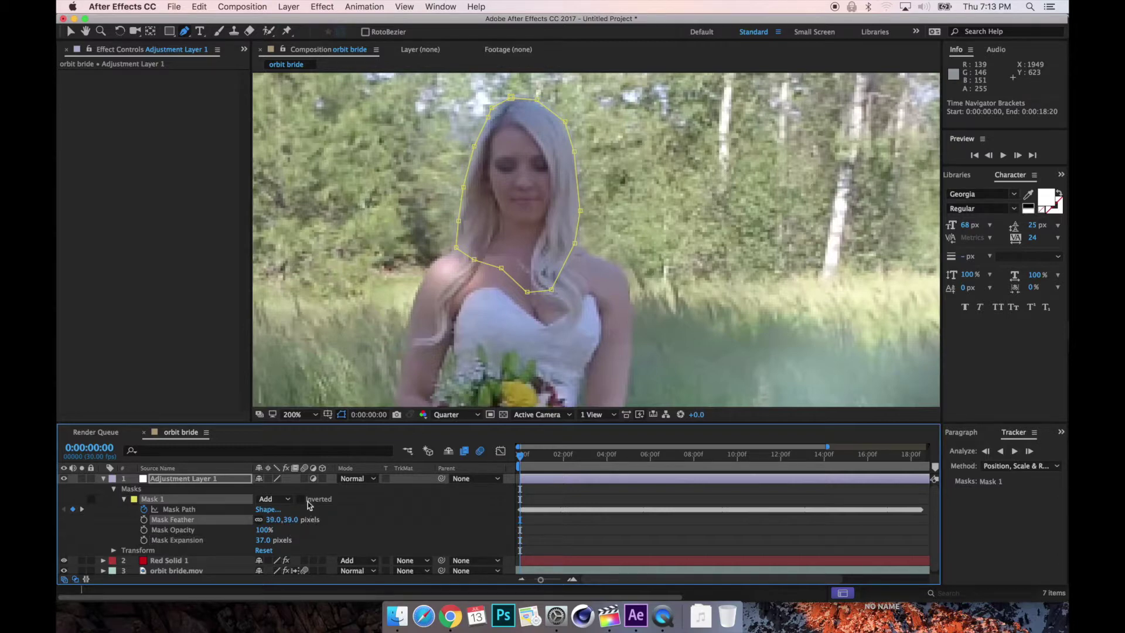
Apply a Curves effect to the adjustment layer and bend the RGB curve upward to brighten
{"action": "left_click", "coordinate": [322, 7]}
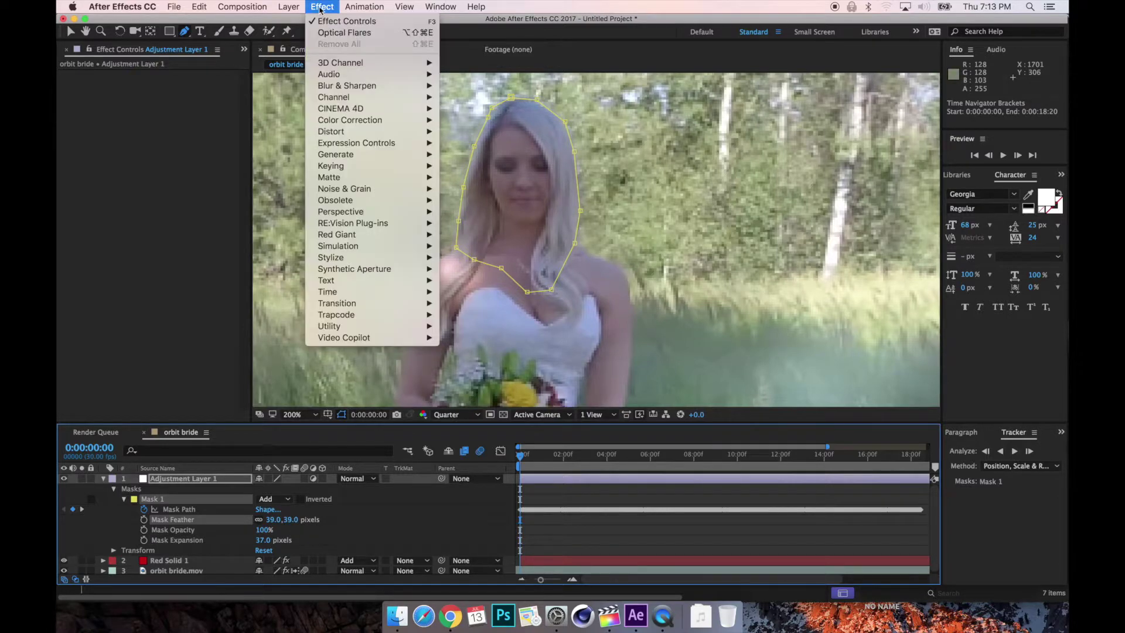
{"action": "mouse_move", "coordinate": [364, 120]}
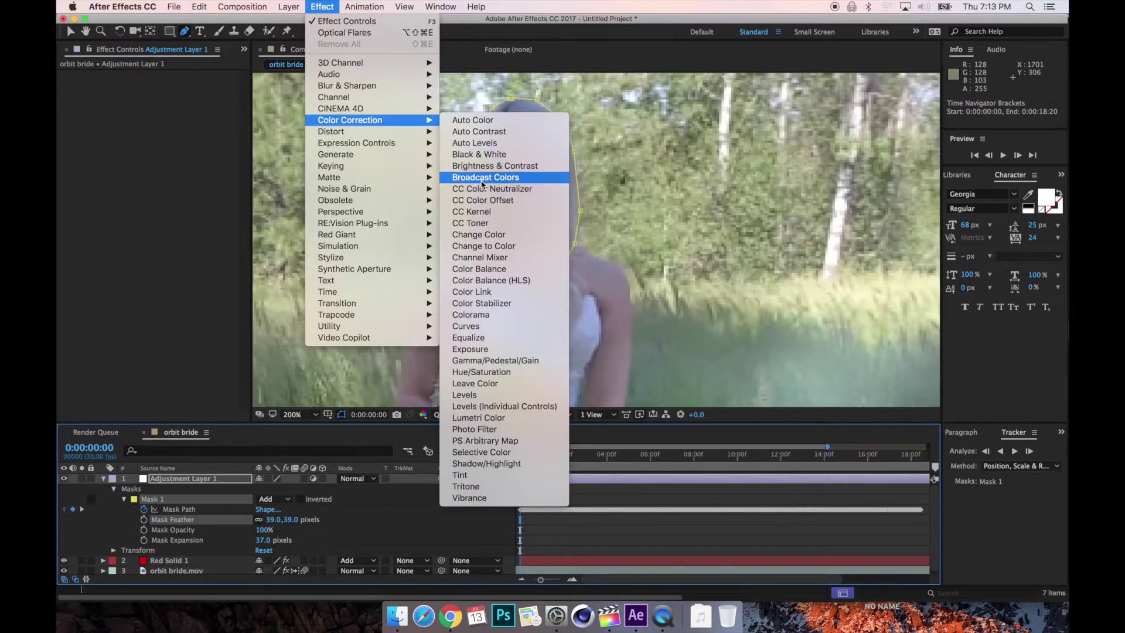
{"action": "left_click", "coordinate": [471, 326]}
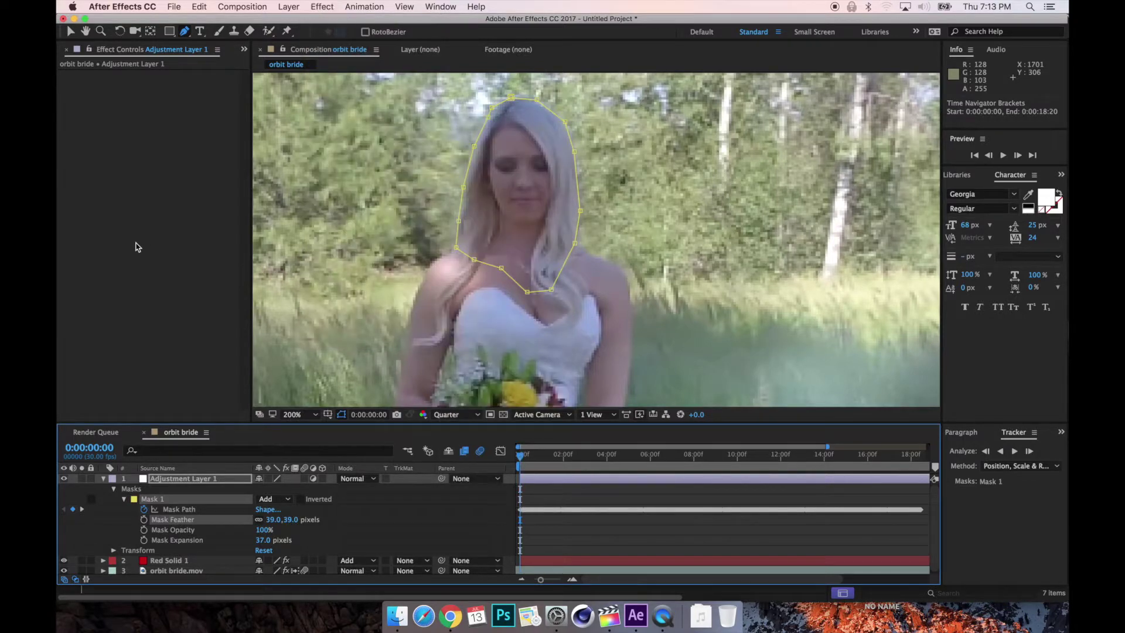
{"action": "left_click_drag", "start_coordinate": [194, 149], "coordinate": [184, 139]}
Flatten the curve's top point and set Mask Feather to 220 and Mask Expansion to 205
{"action": "left_click_drag", "start_coordinate": [261, 539], "coordinate": [368, 518]}
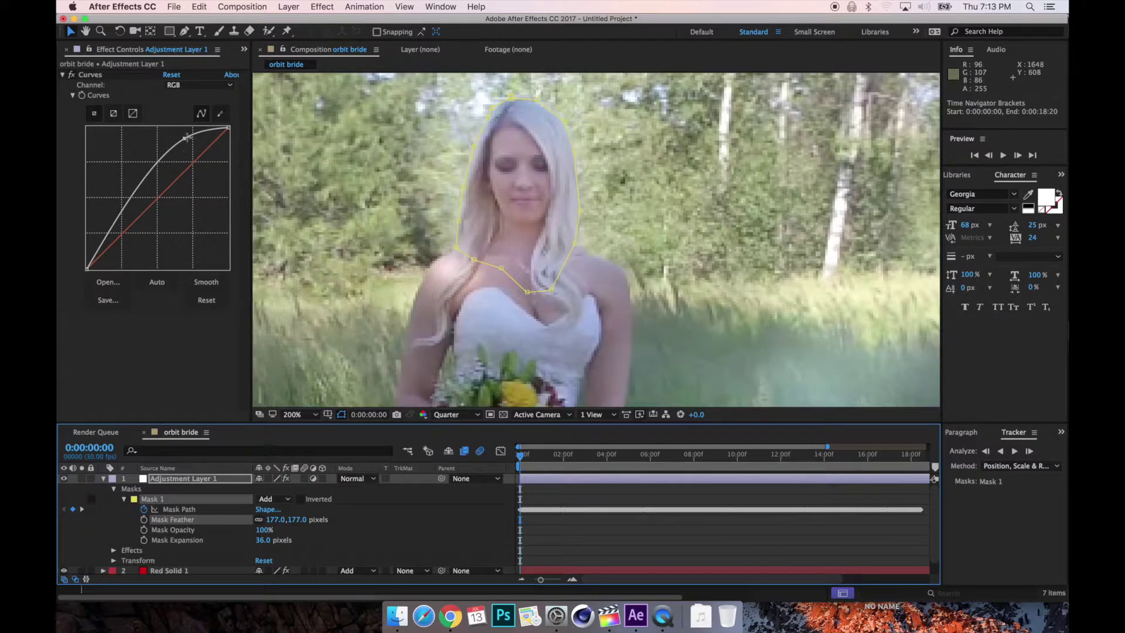
{"action": "mouse_move", "coordinate": [185, 138]}
{"action": "left_mouse_down"}
{"action": "mouse_move", "coordinate": [181, 126]}
{"action": "mouse_move", "coordinate": [181, 137]}
{"action": "left_mouse_up"}
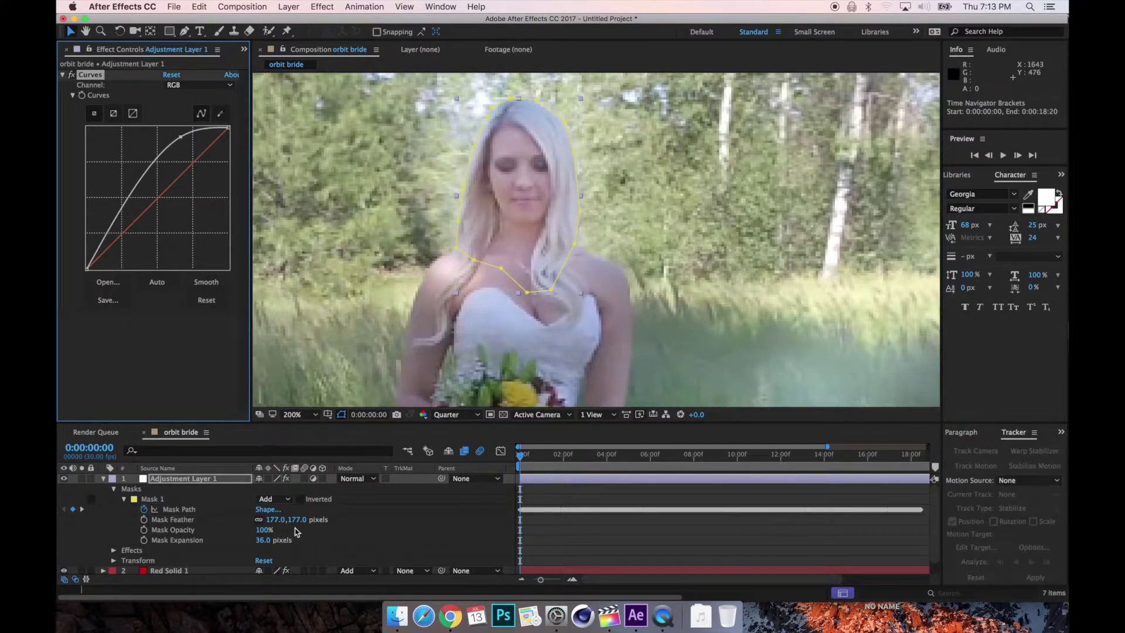
{"action": "left_click_drag", "start_coordinate": [293, 520], "coordinate": [352, 518]}
{"action": "left_click_drag", "start_coordinate": [259, 540], "coordinate": [363, 540]}
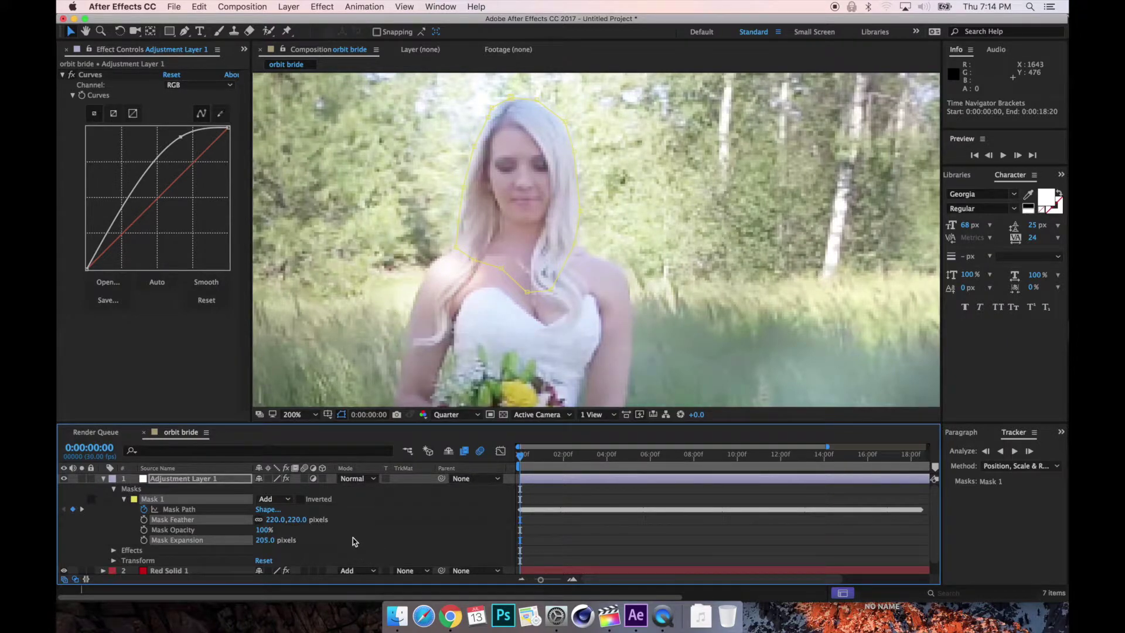
{"action": "scroll", "coordinate": [515, 289], "scroll_direction": "down", "scroll_amount": 3}
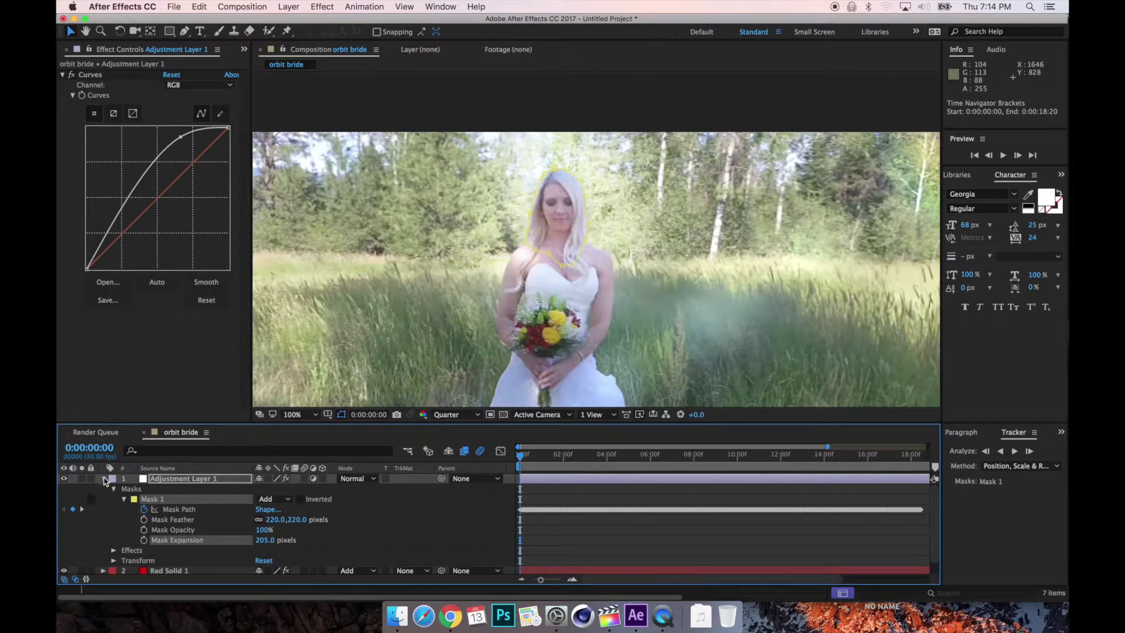
Deselect the adjustment layer and nudge the upper Curves point slightly lower
{"action": "left_click", "coordinate": [105, 479]}
{"action": "left_click", "coordinate": [399, 532]}
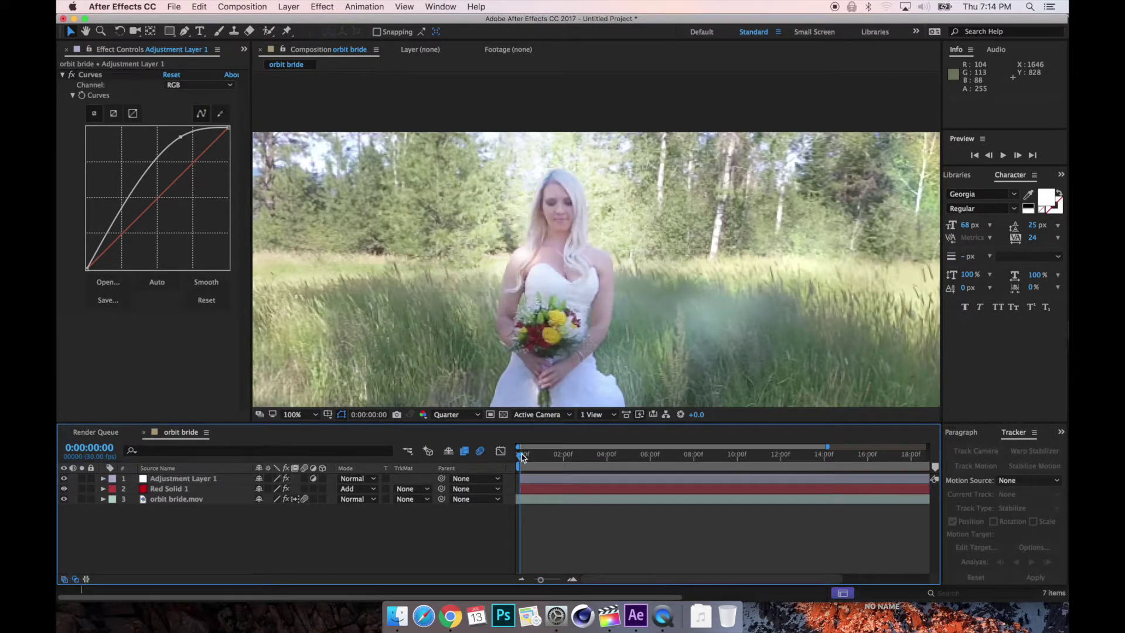
{"action": "scroll", "coordinate": [539, 319], "scroll_direction": "down", "scroll_amount": 2}
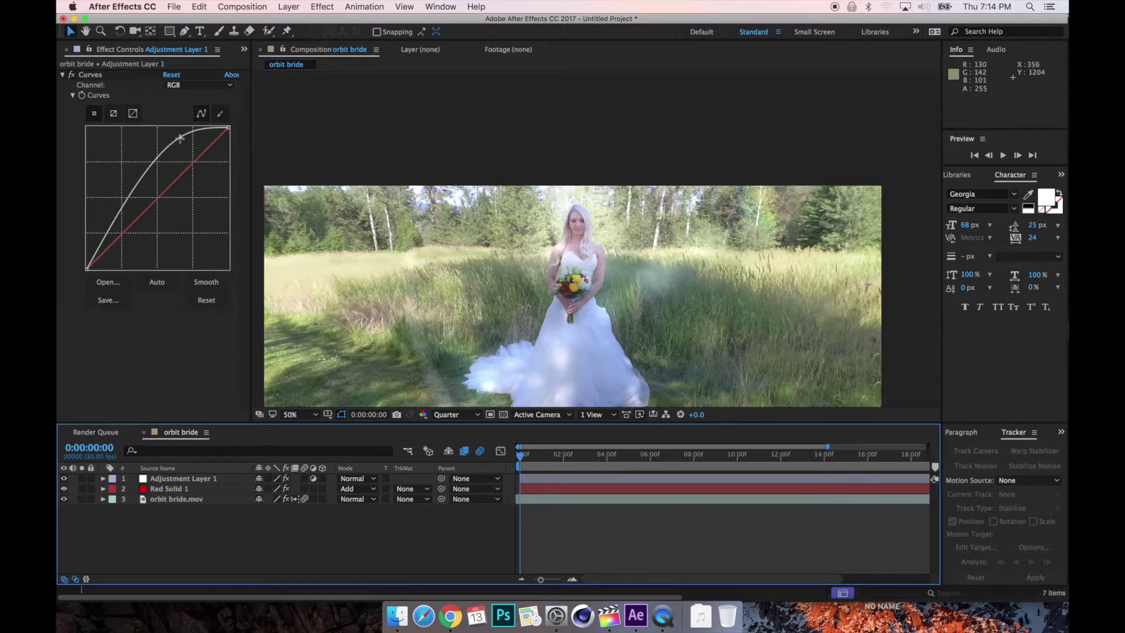
{"action": "left_click_drag", "start_coordinate": [180, 138], "coordinate": [154, 161]}
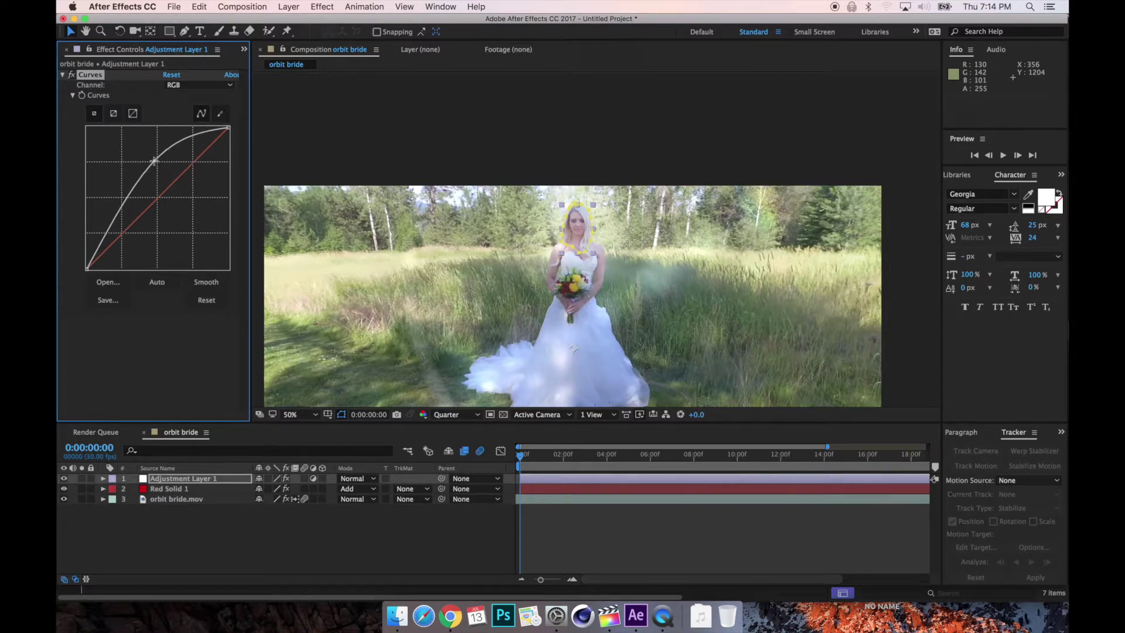
Widen Mask Expansion to 541 pixels and set Mask Feather to 432 pixels
{"action": "left_click", "coordinate": [103, 479]}
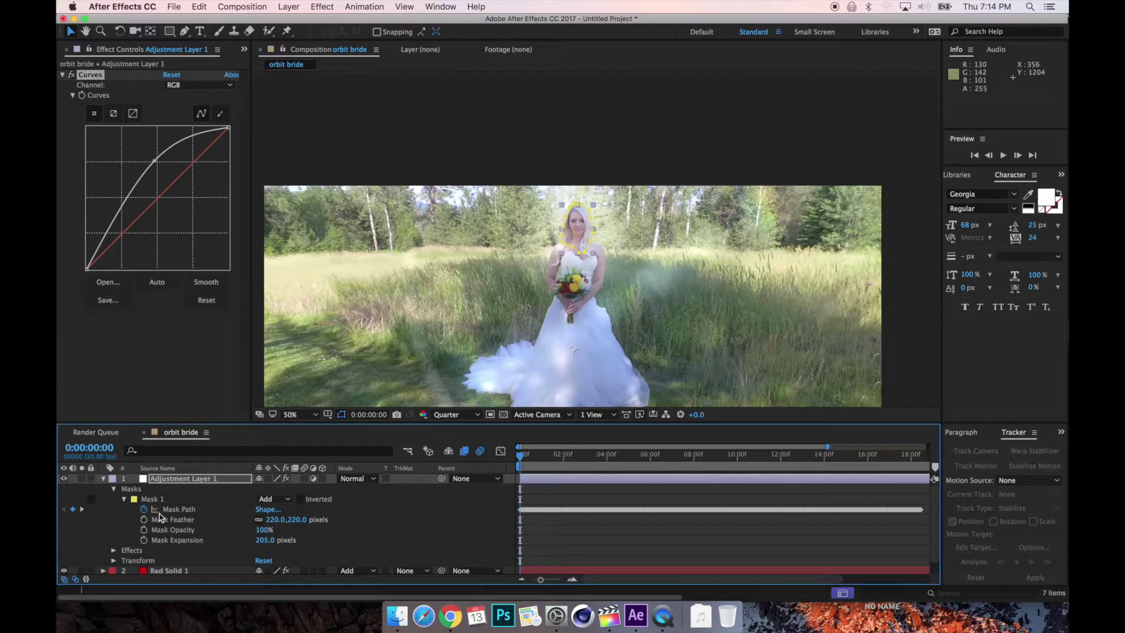
{"action": "left_click", "coordinate": [261, 540]}
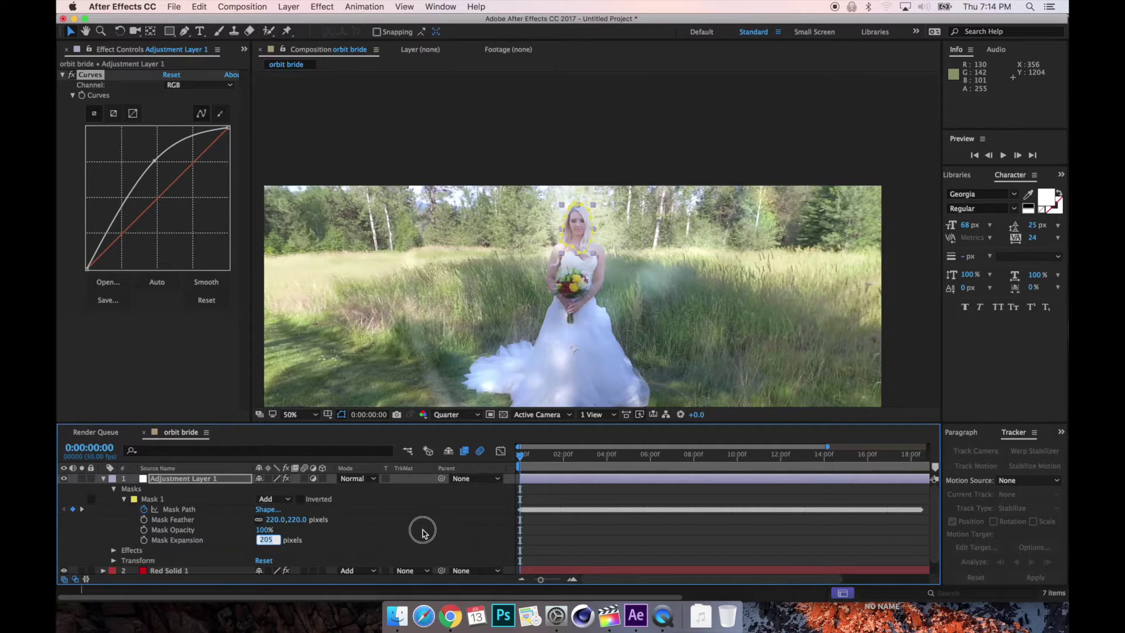
{"action": "left_click", "coordinate": [345, 539]}
{"action": "left_click_drag", "start_coordinate": [277, 546], "coordinate": [487, 555]}
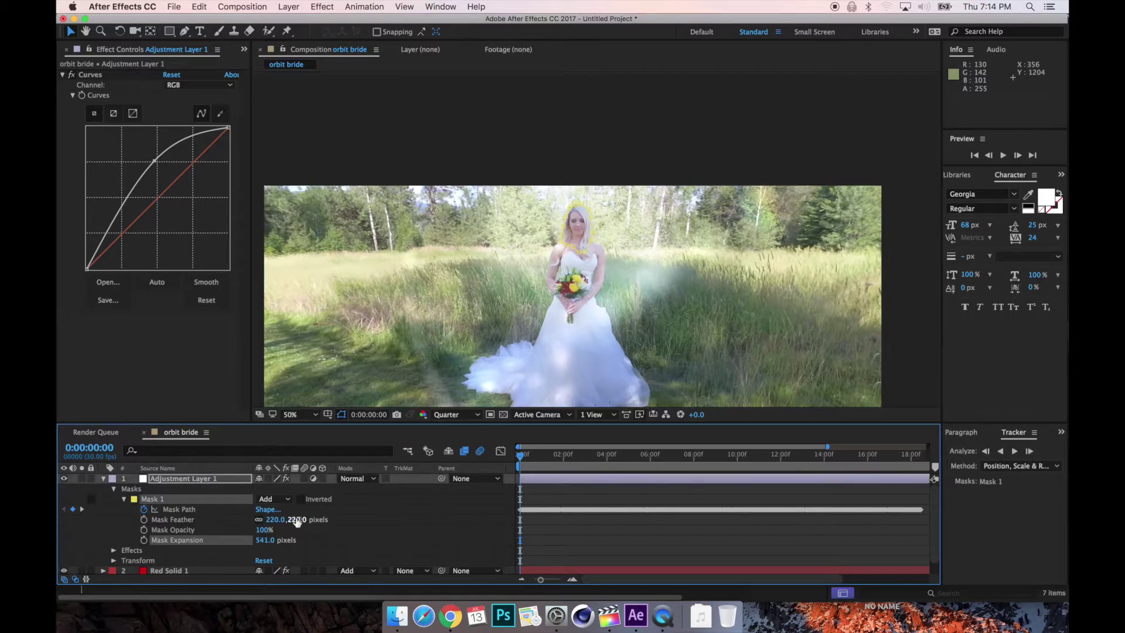
{"action": "left_click_drag", "start_coordinate": [297, 521], "coordinate": [519, 511]}
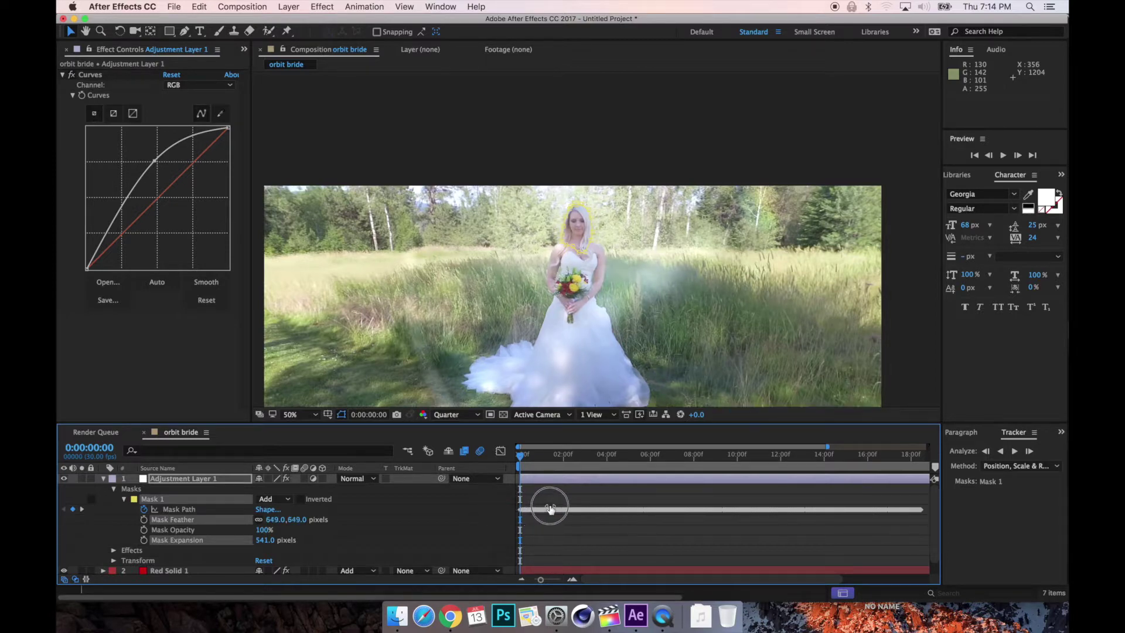
{"action": "left_click_drag", "start_coordinate": [550, 507], "coordinate": [402, 502]}
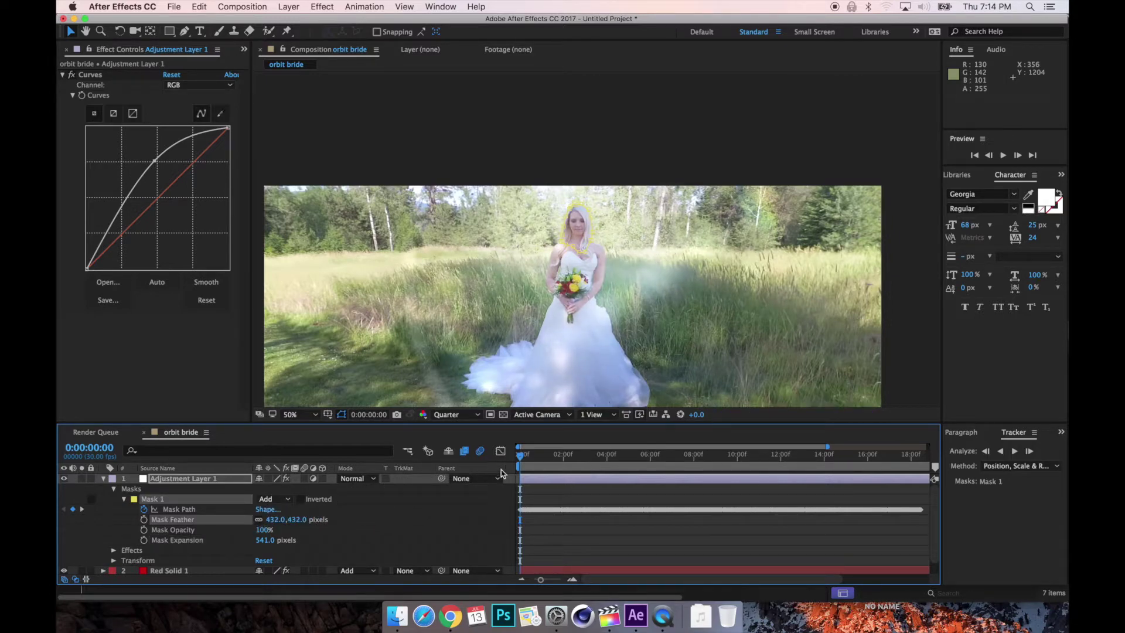
Collapse and deselect Adjustment Layer 1, then preview the composition from the first frame
{"action": "left_click_drag", "start_coordinate": [546, 253], "coordinate": [556, 174]}
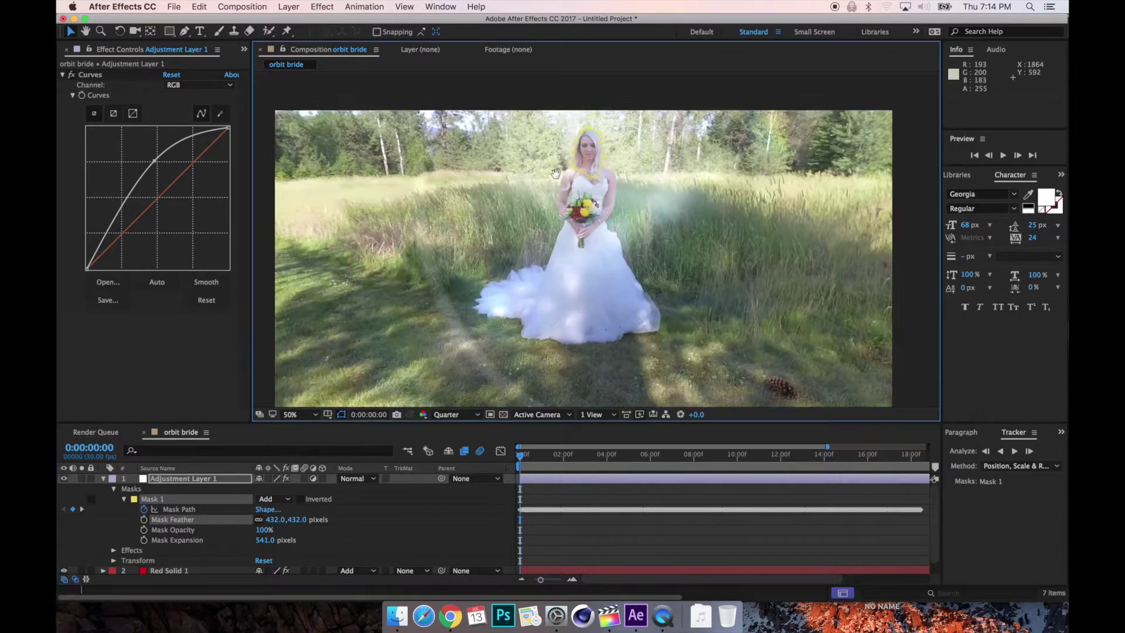
{"action": "scroll", "coordinate": [617, 258], "scroll_direction": "up", "scroll_amount": 2}
{"action": "scroll", "coordinate": [619, 262], "scroll_direction": "down", "scroll_amount": 2}
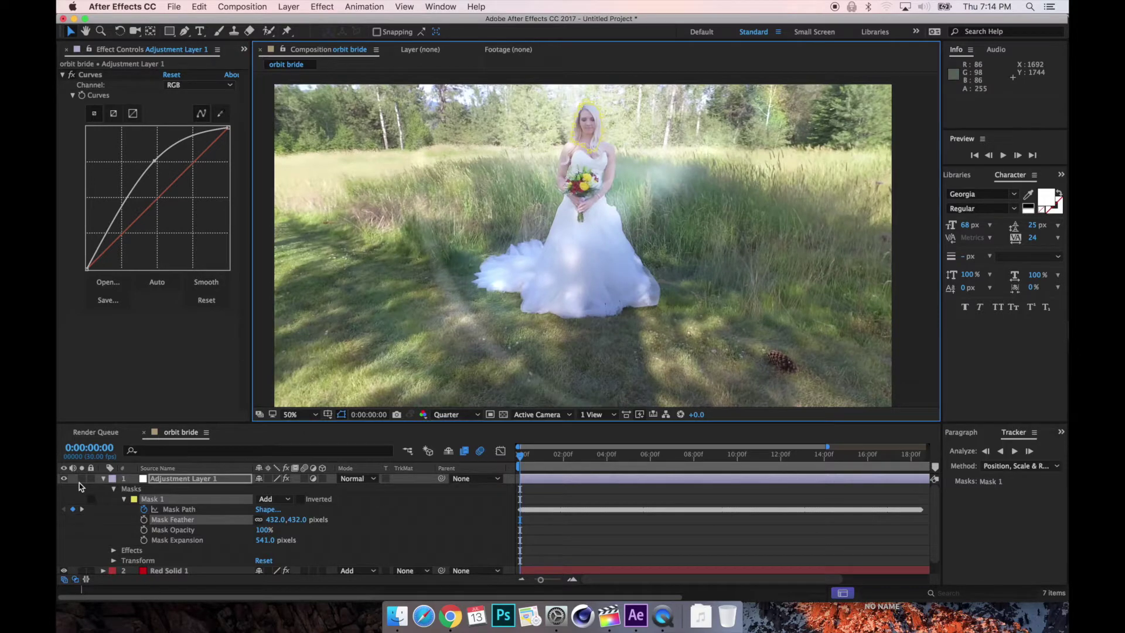
{"action": "left_click", "coordinate": [104, 480]}
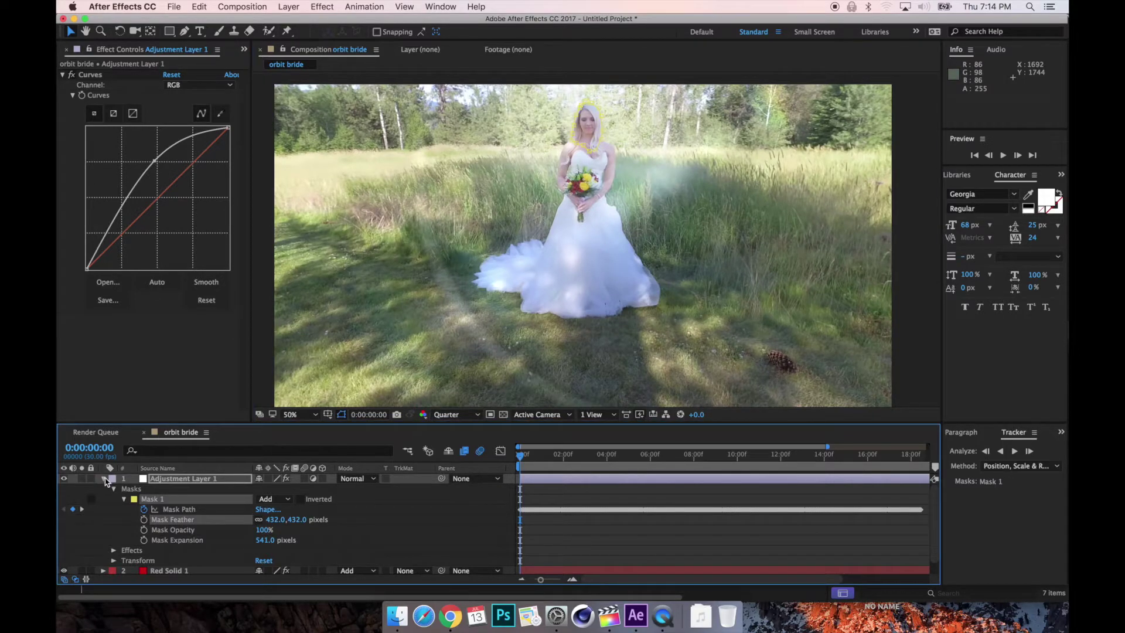
{"action": "left_click", "coordinate": [104, 479]}
{"action": "left_click", "coordinate": [245, 532]}
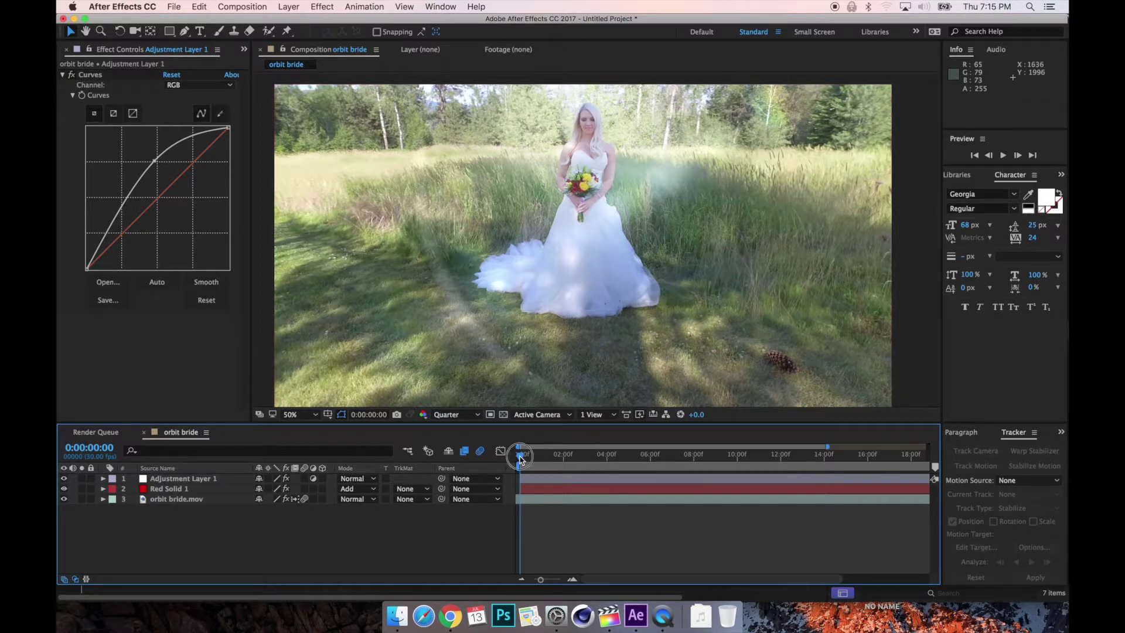
{"action": "key", "text": "space"}
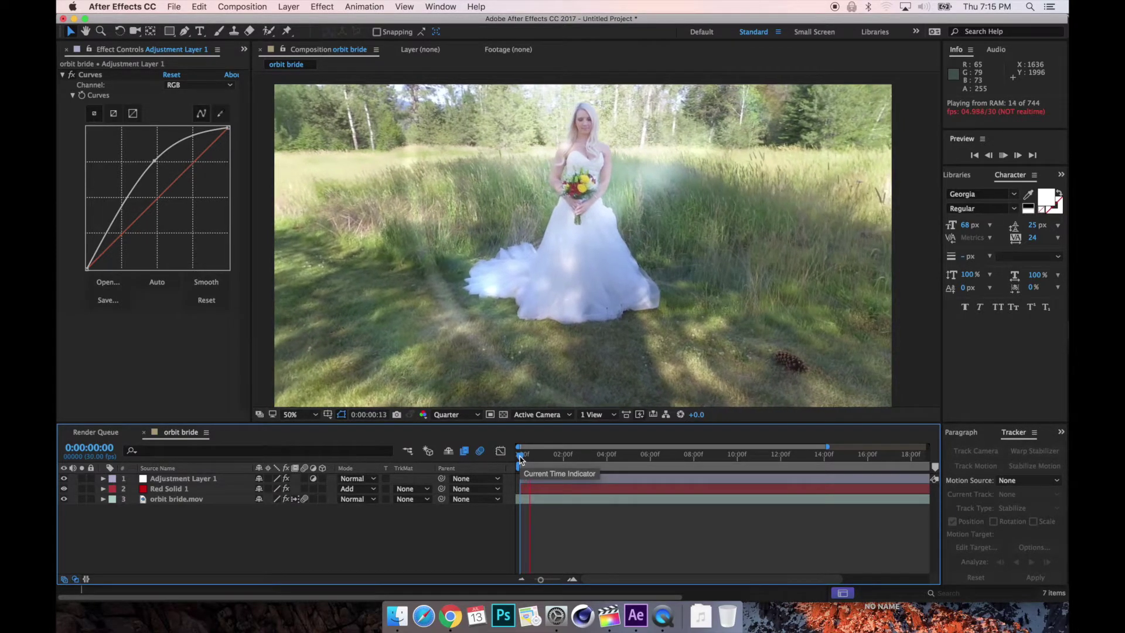
Preview the composition starting from about 8 seconds
{"action": "left_click", "coordinate": [709, 458]}
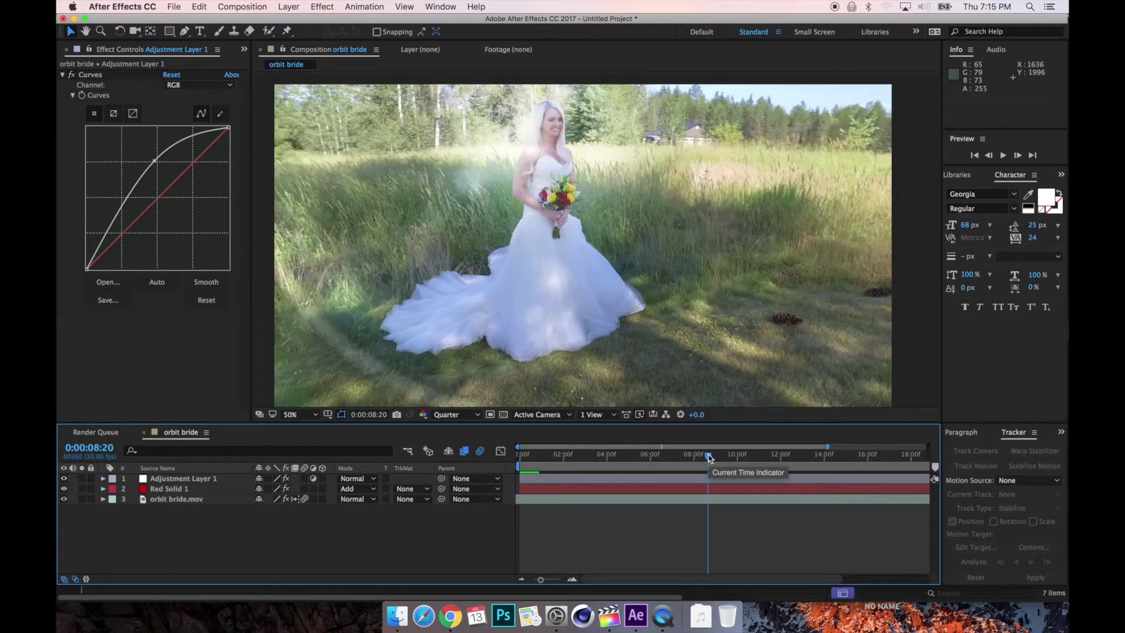
{"action": "key", "text": "space"}
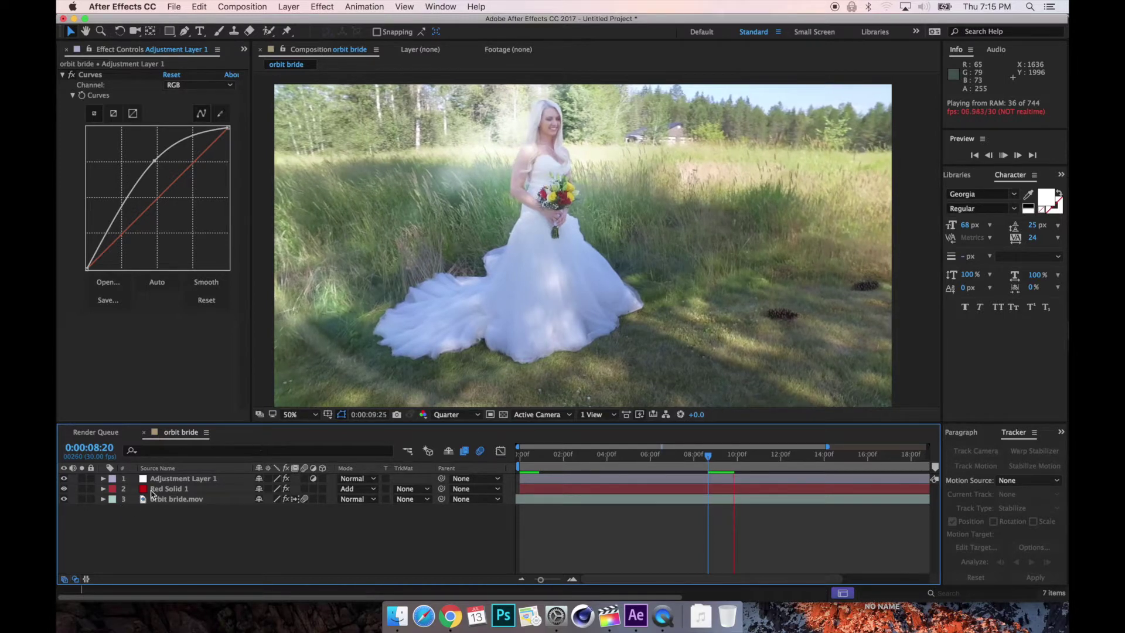
{"action": "key", "text": "space"}
Raise Mask 1's expansion to 1089 pixels and preview the result from the first frame
{"action": "left_click", "coordinate": [145, 479]}
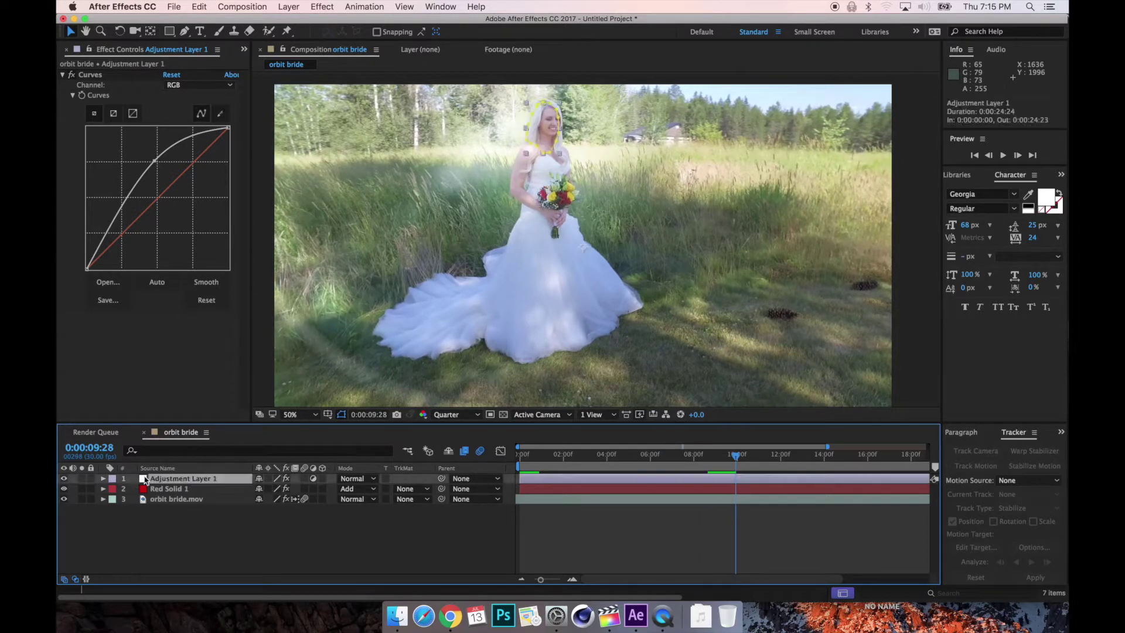
{"action": "left_click", "coordinate": [103, 479]}
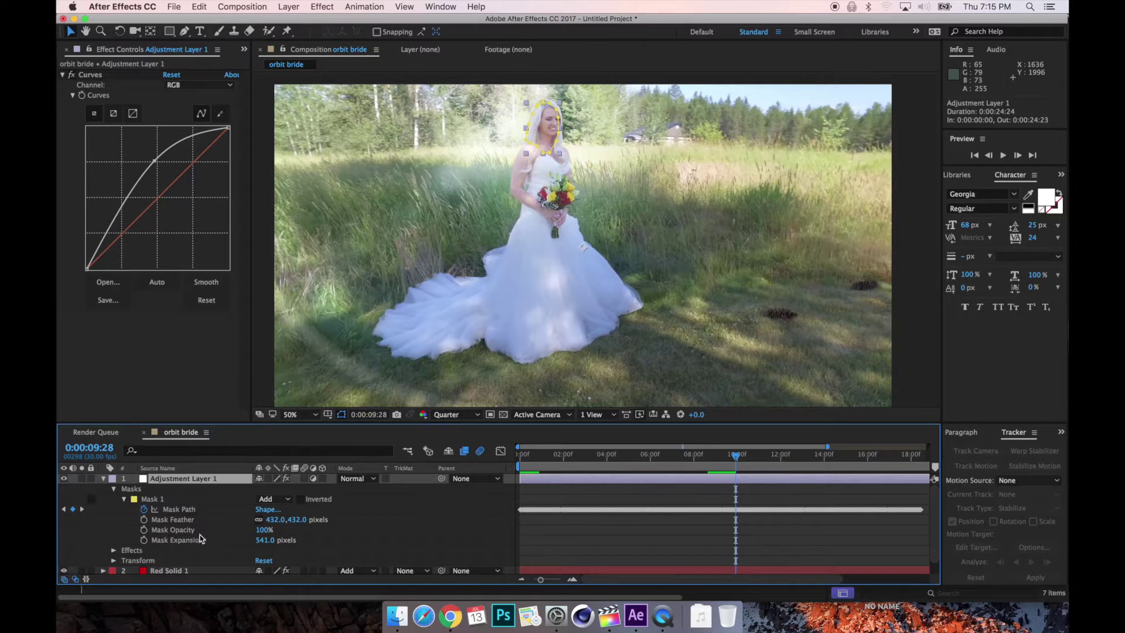
{"action": "left_click_drag", "start_coordinate": [264, 541], "coordinate": [604, 552]}
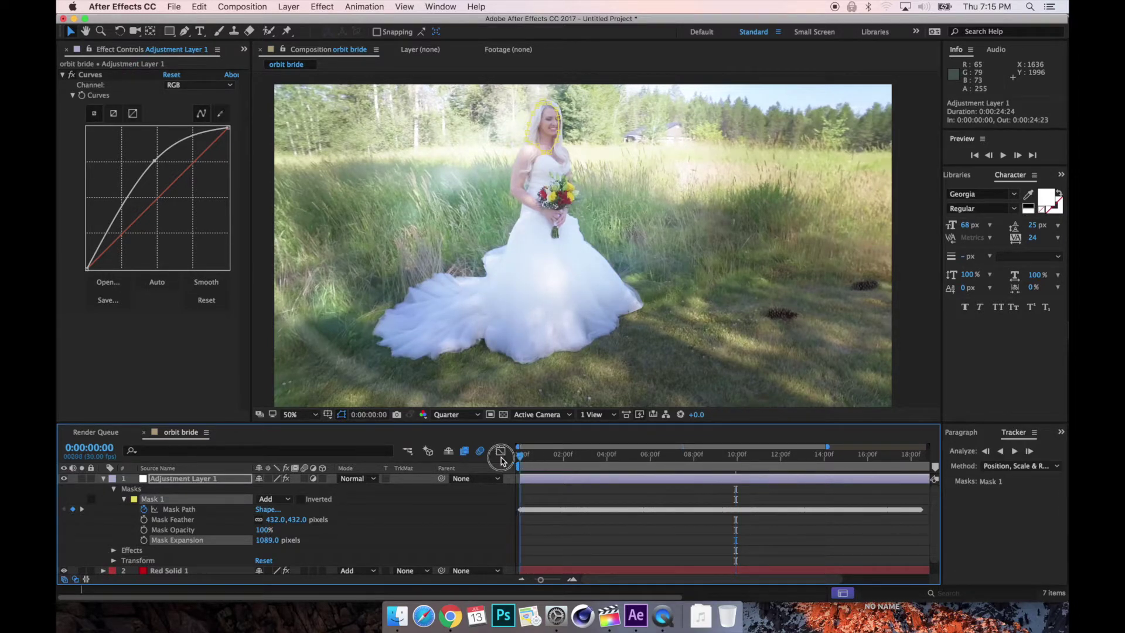
{"action": "key", "text": "Home"}
{"action": "key", "text": "space"}
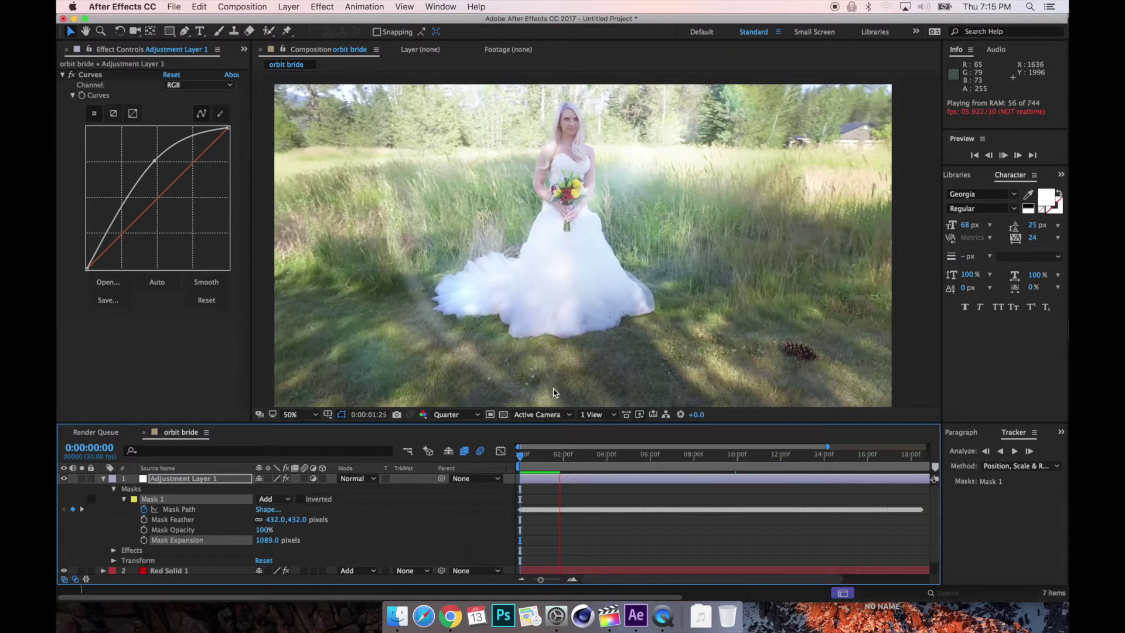
{"action": "left_click", "coordinate": [560, 459]}
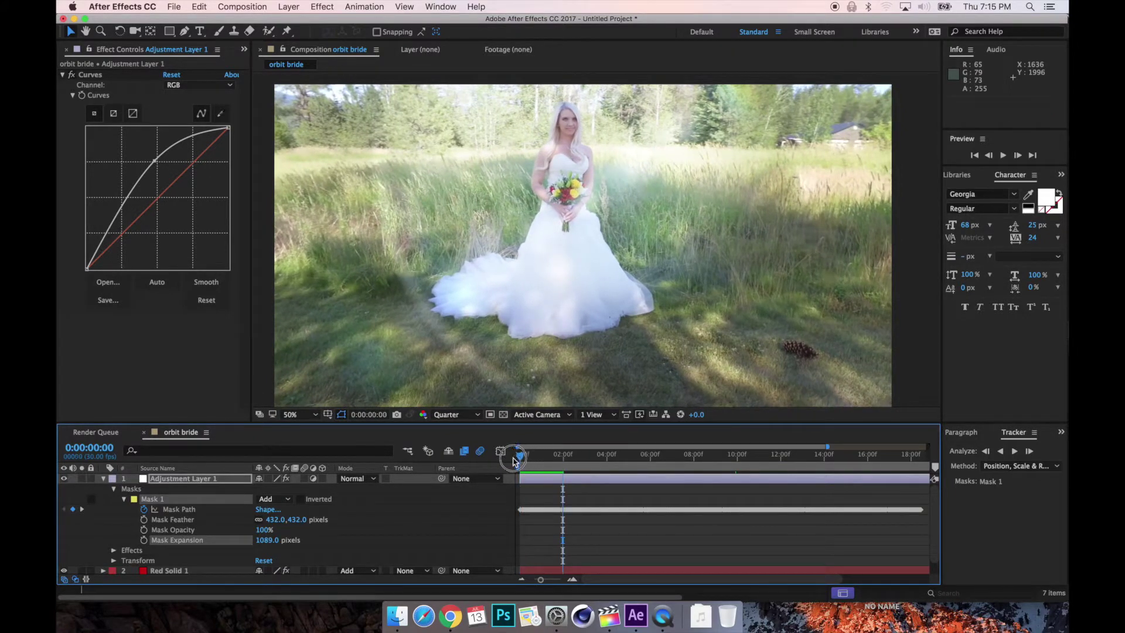
{"action": "left_click", "coordinate": [104, 479]}
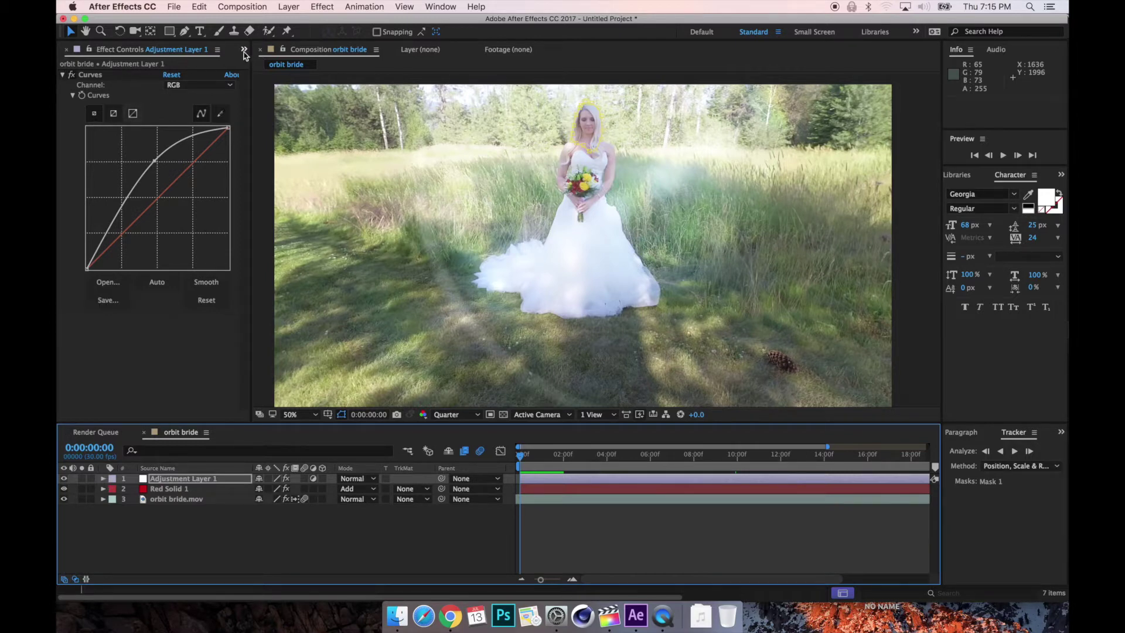
Show the Project panel and play the original orbit bride.mov footage from its first frame
{"action": "left_click", "coordinate": [264, 70]}
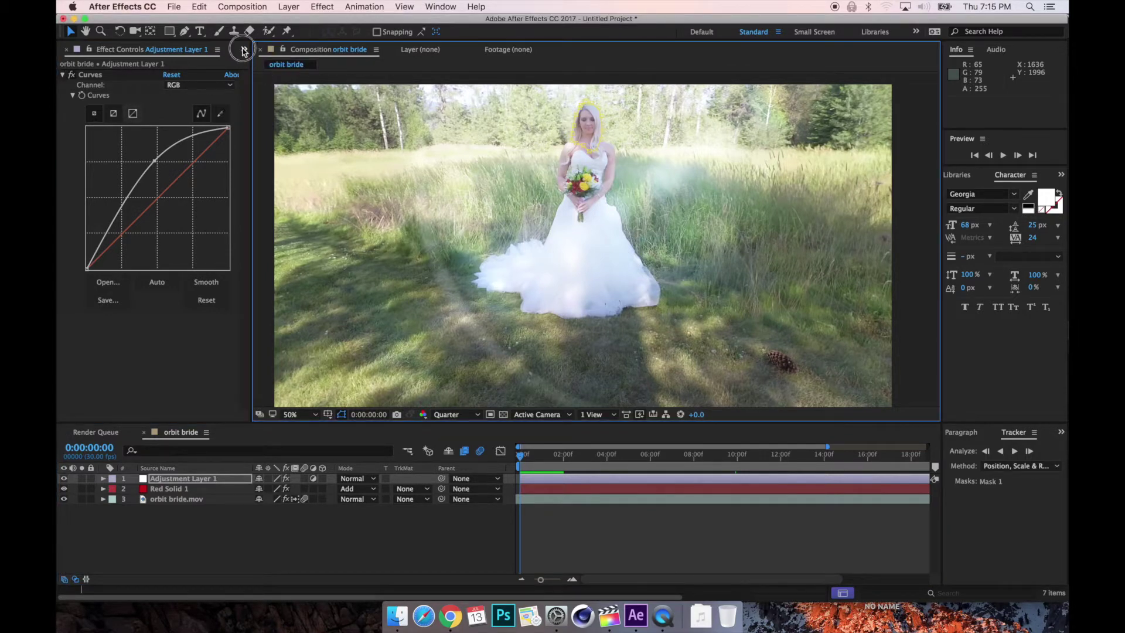
{"action": "left_click", "coordinate": [244, 52]}
{"action": "left_click", "coordinate": [258, 61]}
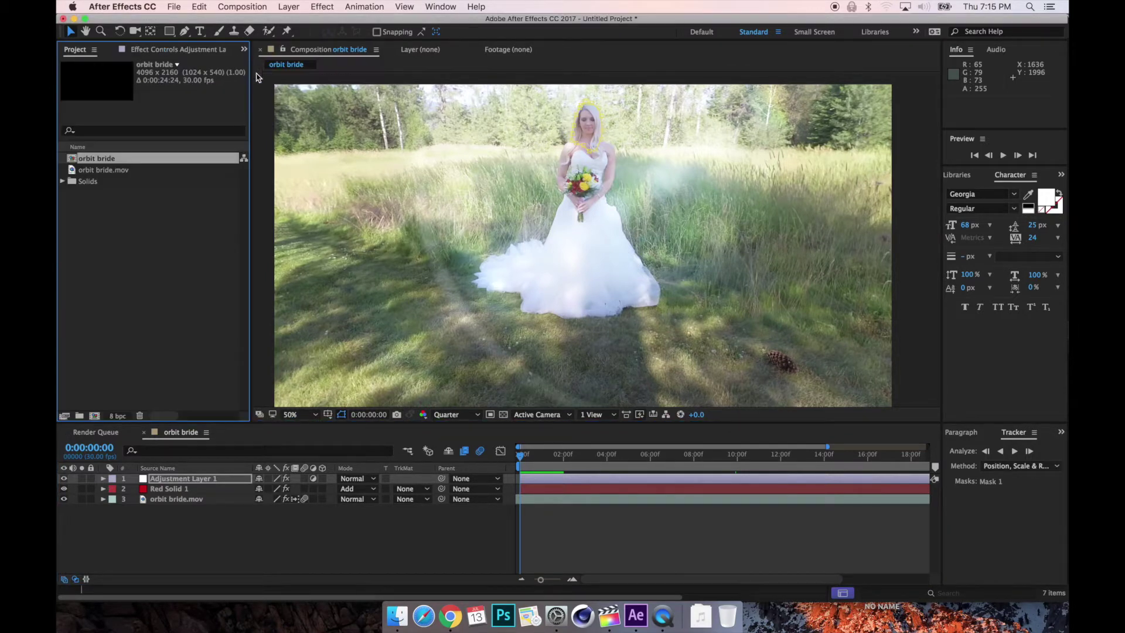
{"action": "double_click", "coordinate": [97, 171]}
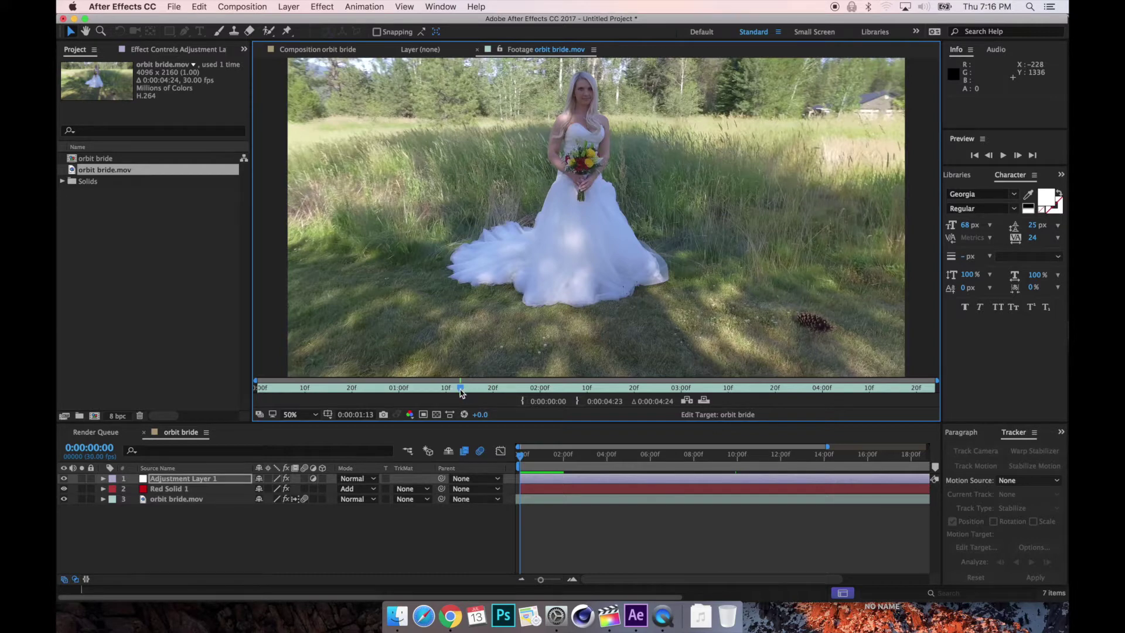
{"action": "left_click_drag", "start_coordinate": [461, 388], "coordinate": [246, 386]}
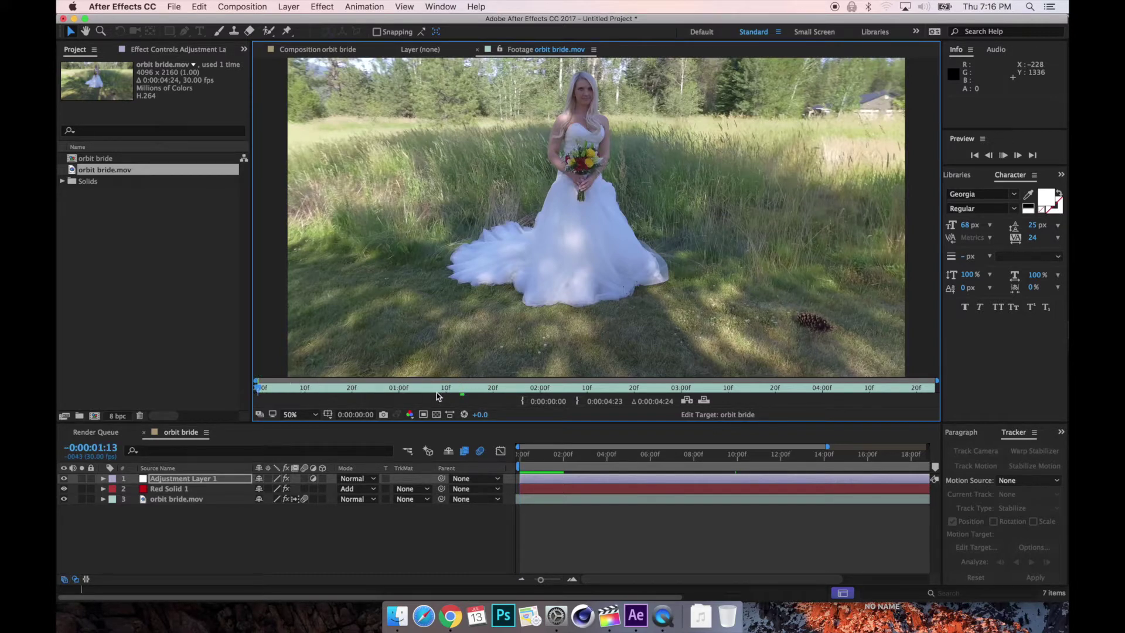
{"action": "key", "text": "space"}
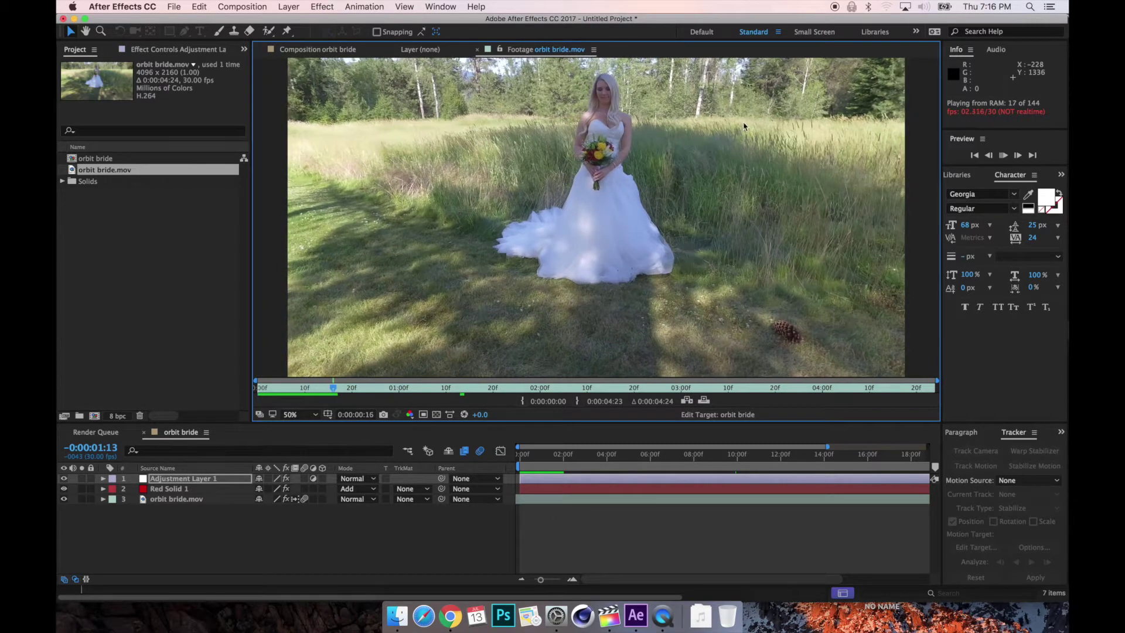
{"action": "key", "text": "space"}
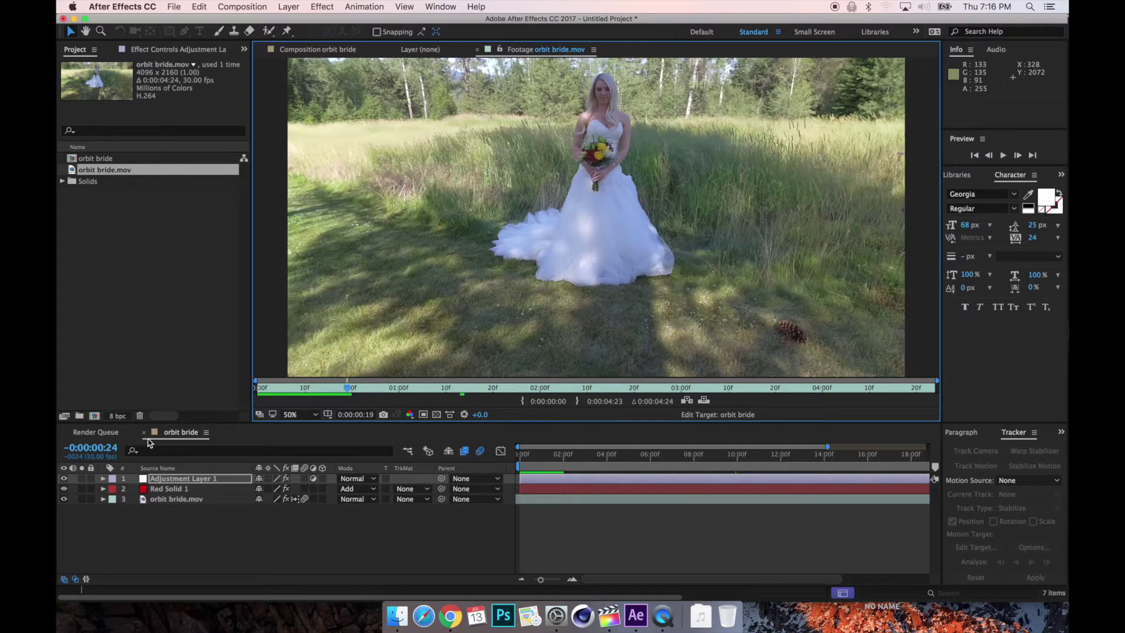
Return to the orbit bride composition and preview it from the start
{"action": "left_click", "coordinate": [173, 437]}
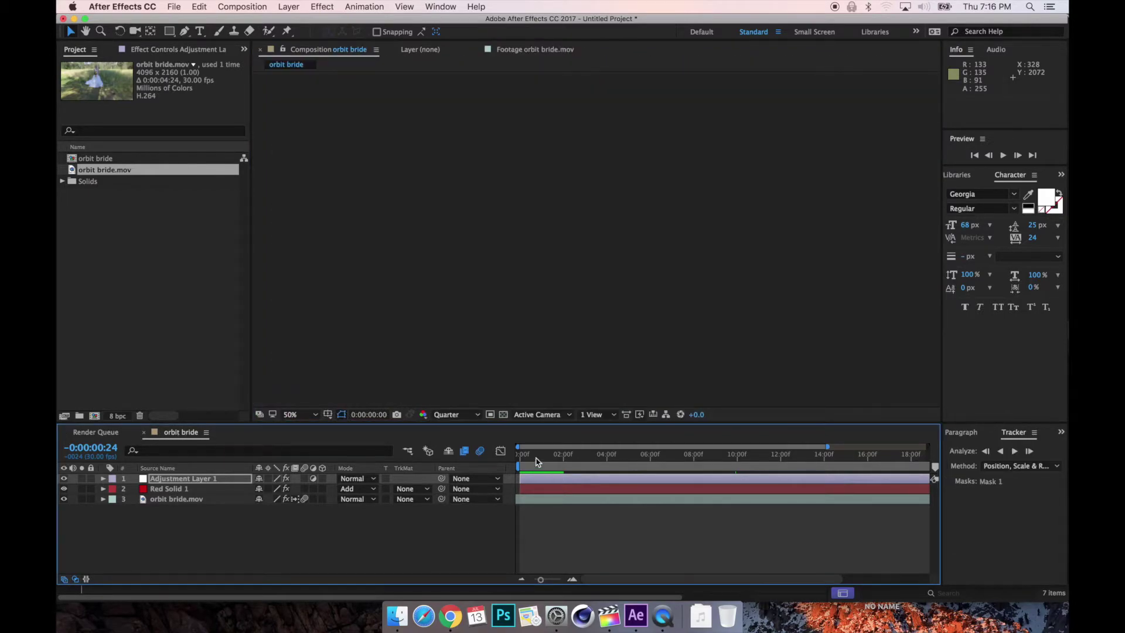
{"action": "left_click", "coordinate": [517, 460]}
{"action": "key", "text": "space"}
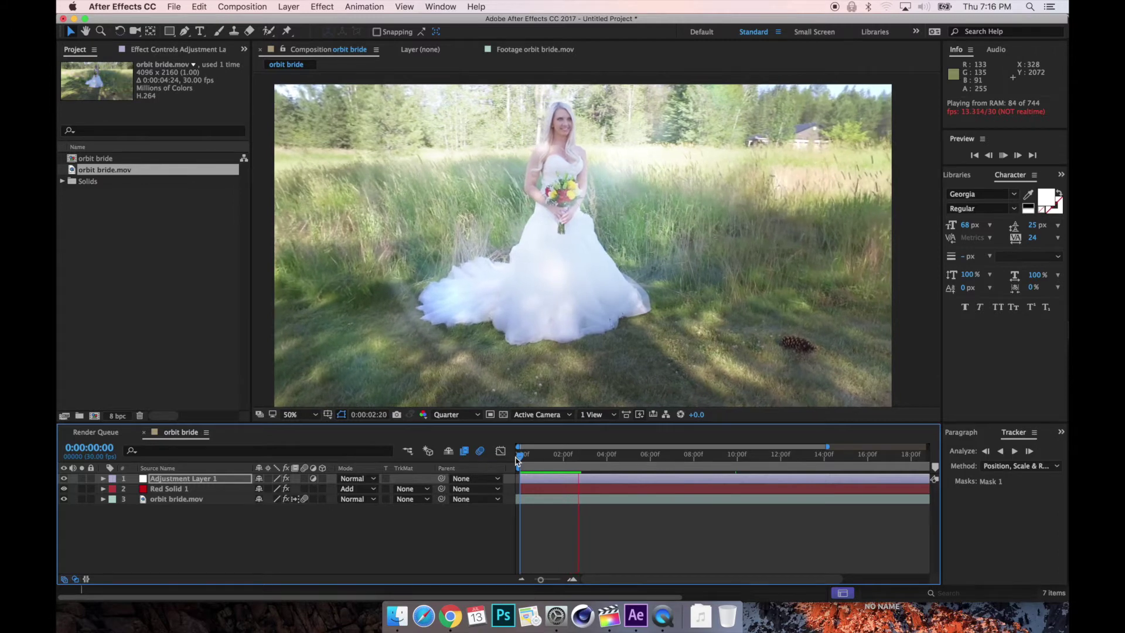
Stop the preview and add the orbit bride composition to the Render Queue
{"action": "key", "text": "space"}
{"action": "left_click", "coordinate": [84, 160]}
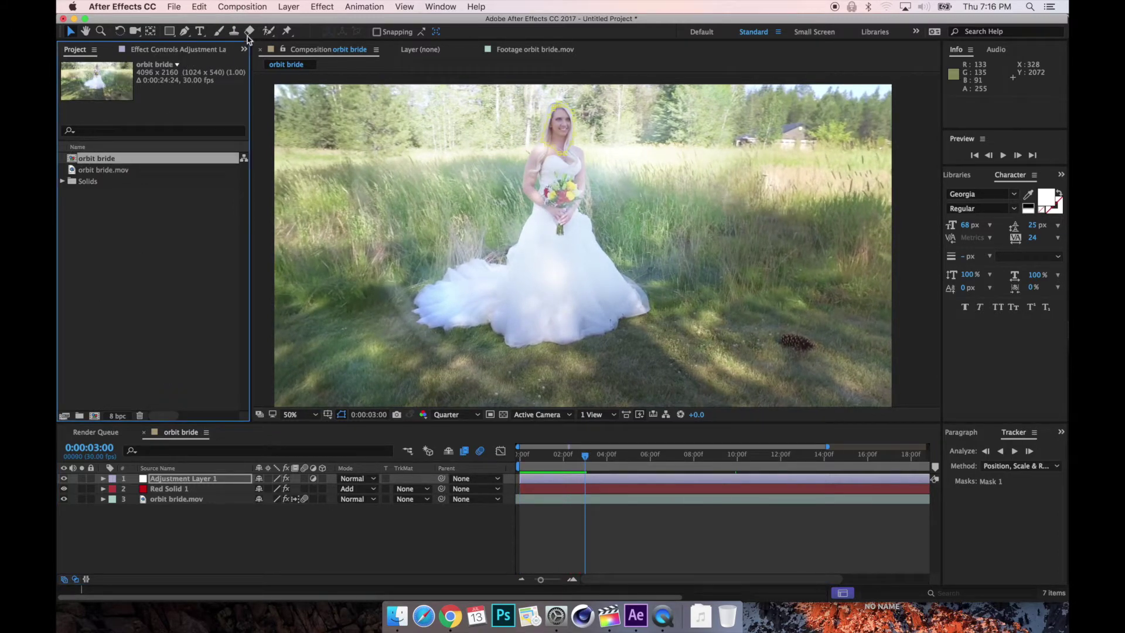
{"action": "left_click", "coordinate": [241, 6]}
{"action": "left_click", "coordinate": [263, 104]}
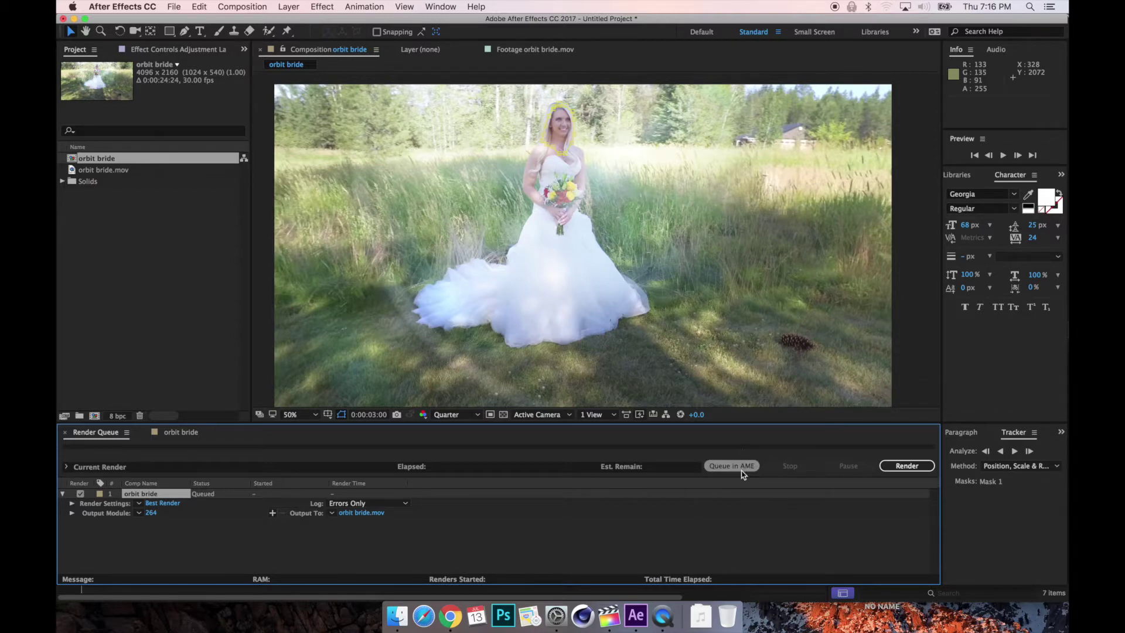
Inspect the custom output module's QuickTime codec options, then cancel without changes
{"action": "left_click", "coordinate": [139, 513]}
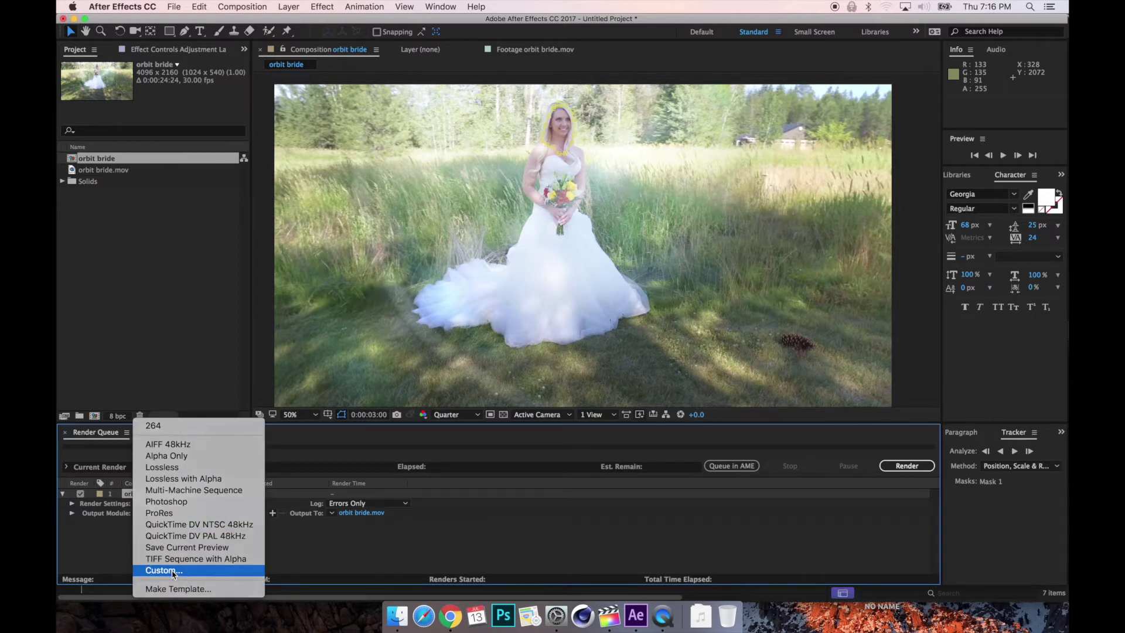
{"action": "left_click", "coordinate": [287, 504]}
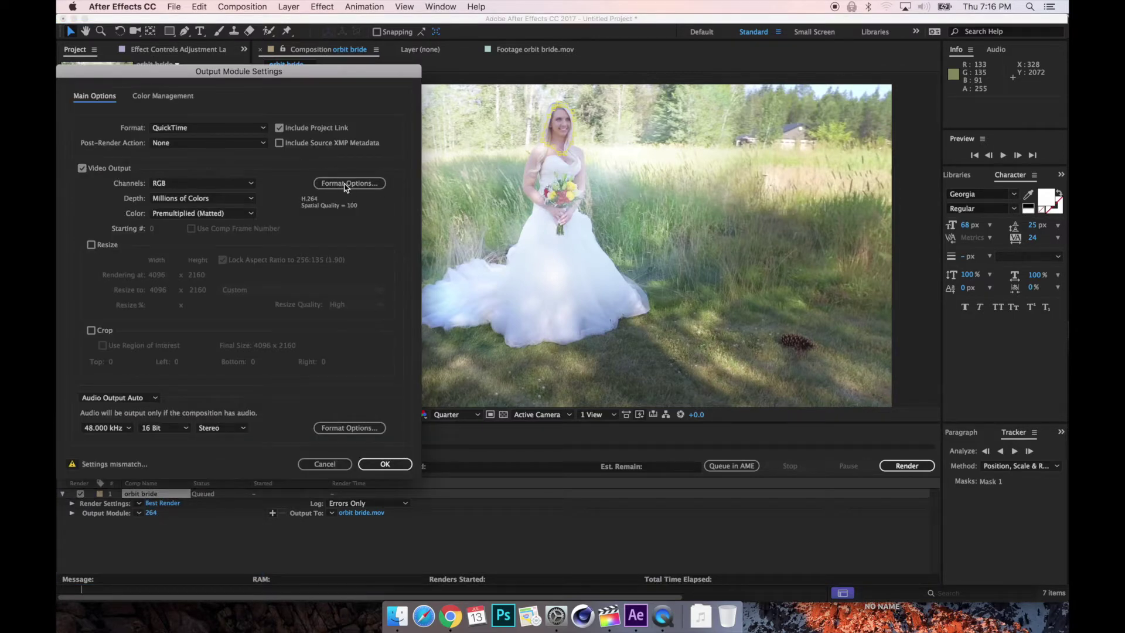
{"action": "left_click", "coordinate": [346, 184]}
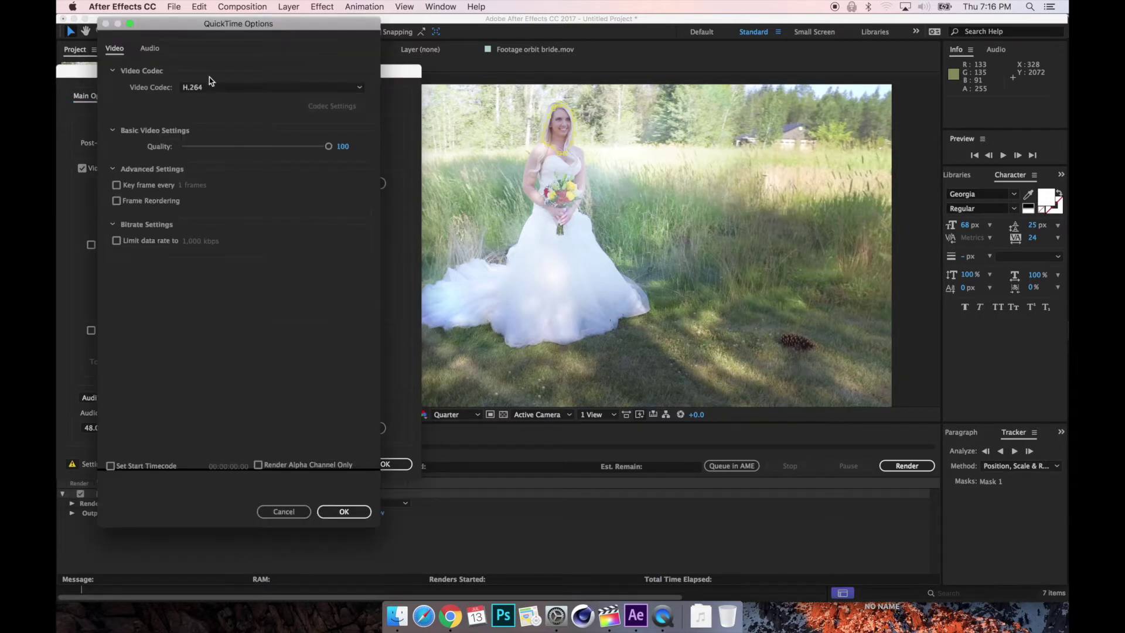
{"action": "left_click_drag", "start_coordinate": [232, 30], "coordinate": [718, 65]}
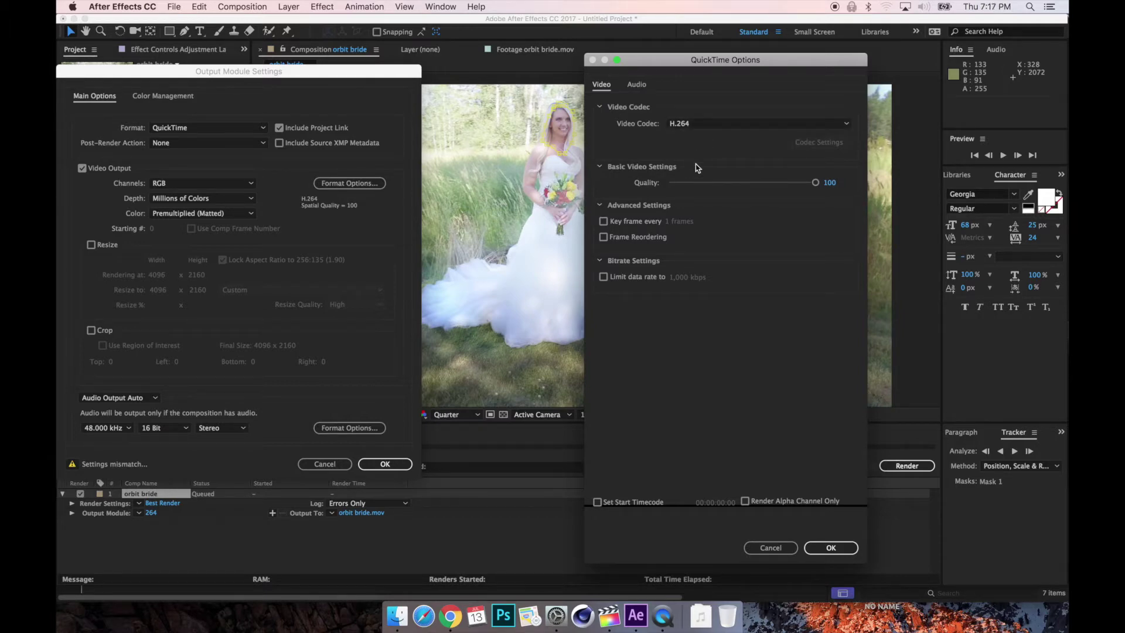
{"action": "left_click", "coordinate": [701, 124]}
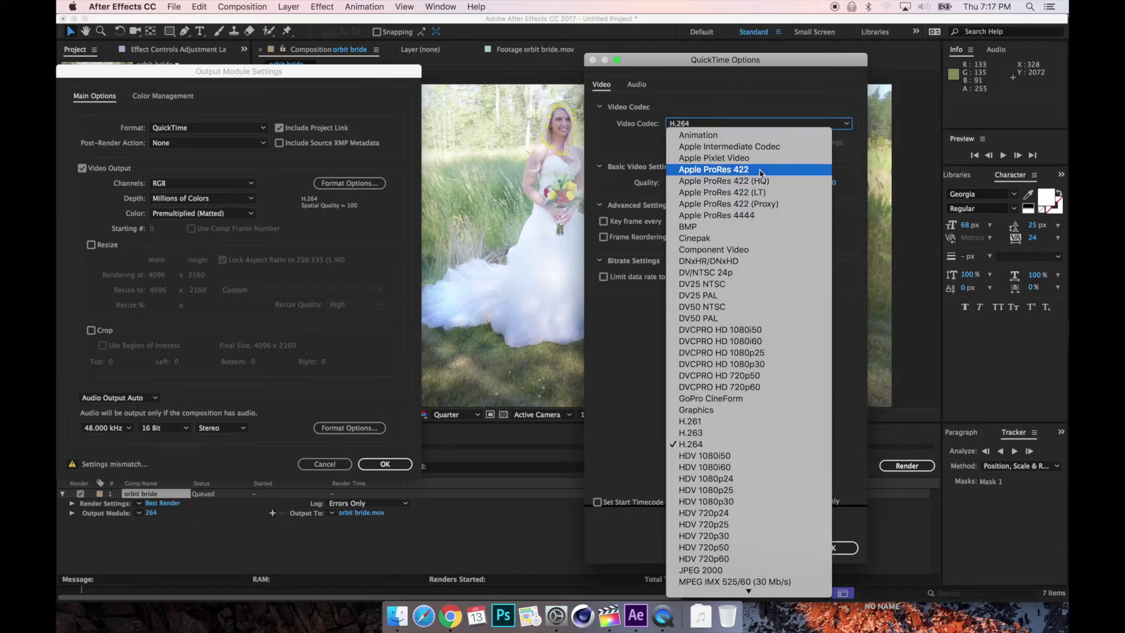
{"action": "scroll", "coordinate": [761, 361], "scroll_direction": "down", "scroll_amount": 10}
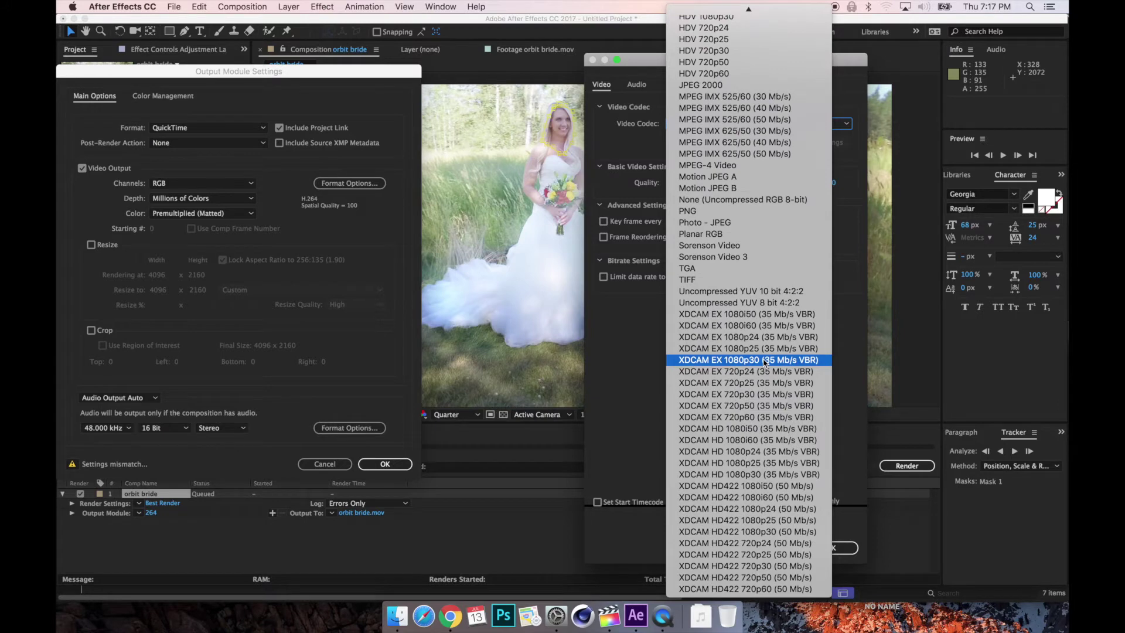
{"action": "scroll", "coordinate": [763, 360], "scroll_direction": "up", "scroll_amount": 10}
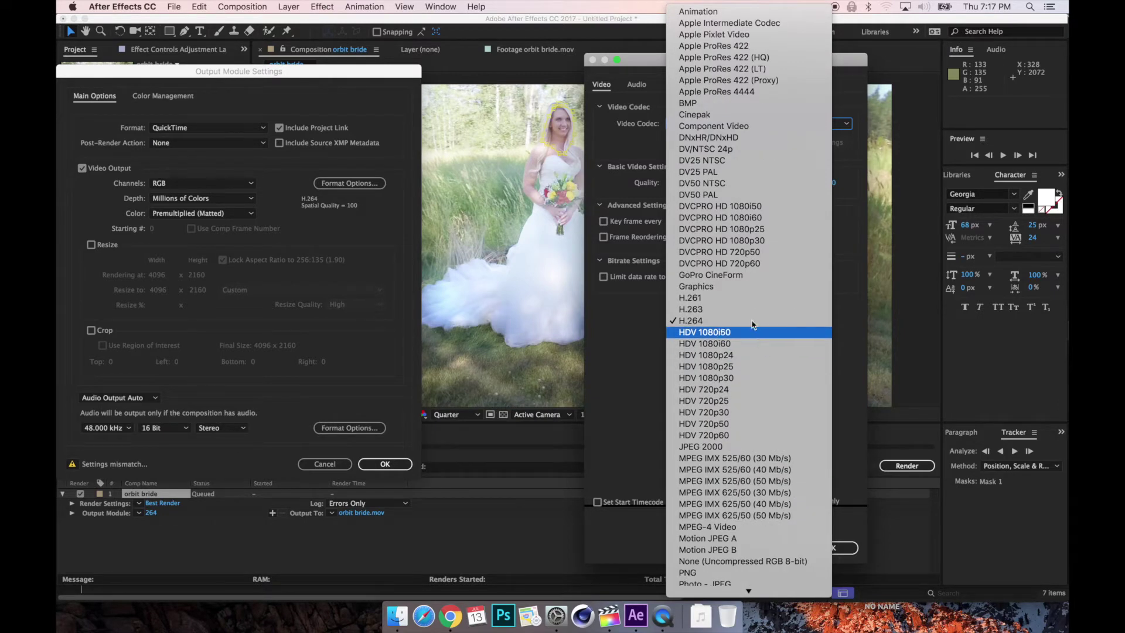
{"action": "left_click", "coordinate": [638, 61]}
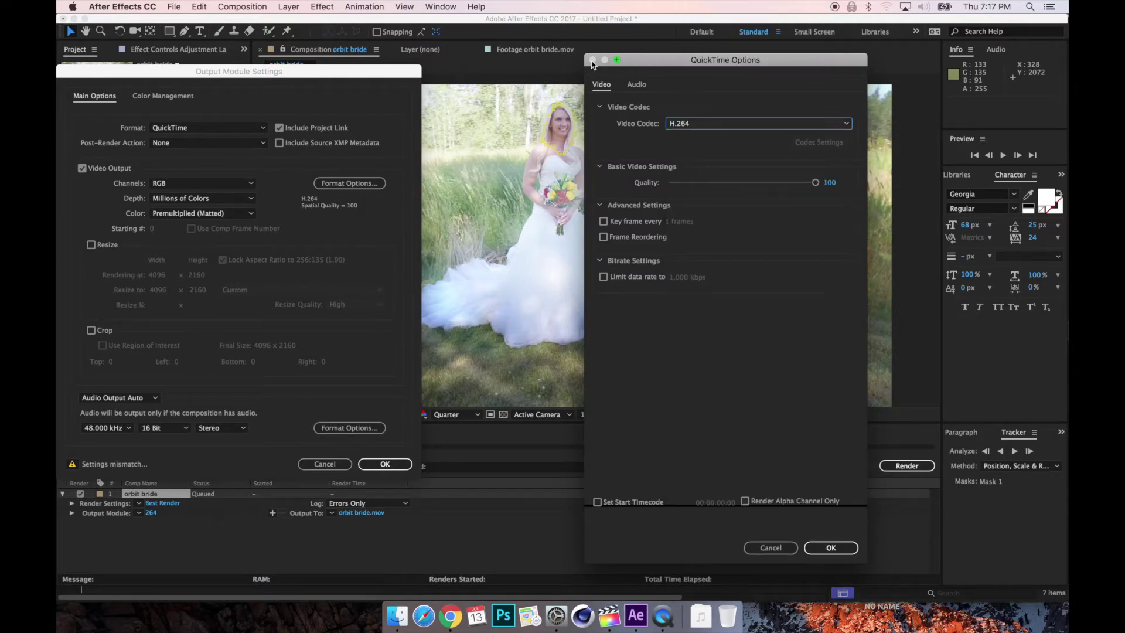
{"action": "left_click", "coordinate": [771, 548]}
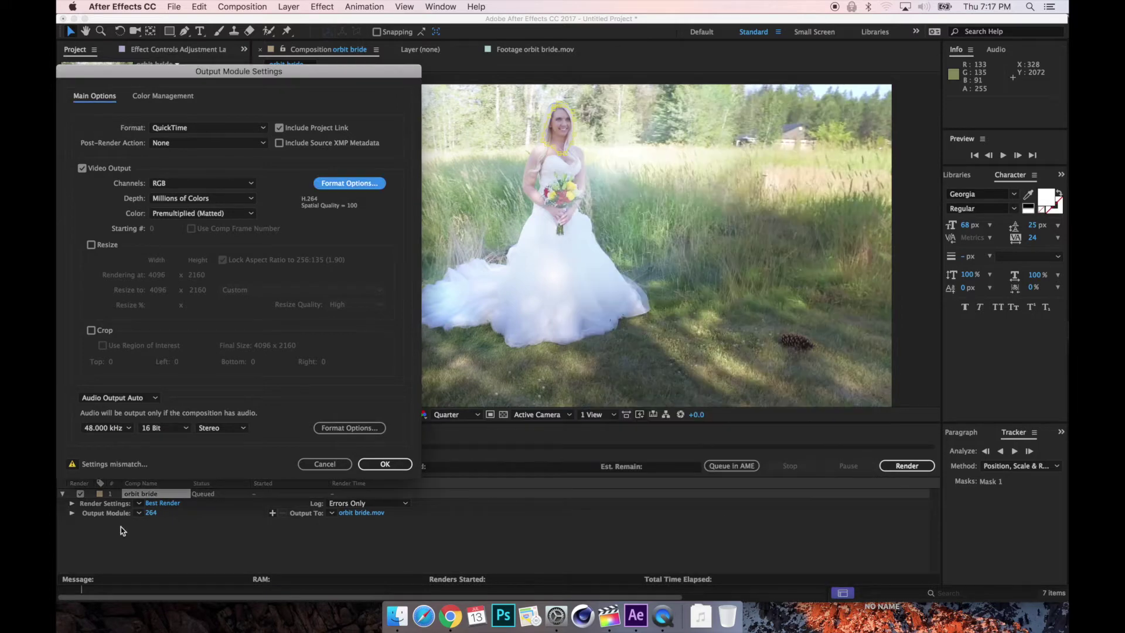
{"action": "left_click", "coordinate": [325, 464]}
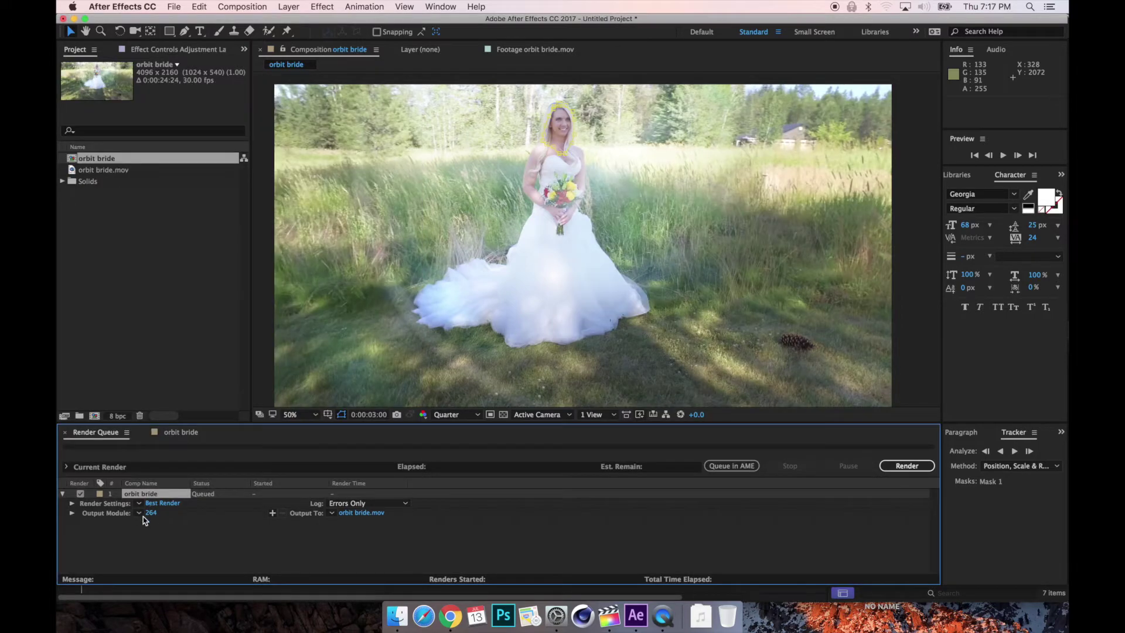
Apply the ProRes output preset and save the output as orbit bride.mov in the finals folder
{"action": "left_click", "coordinate": [150, 512]}
{"action": "left_click", "coordinate": [149, 517]}
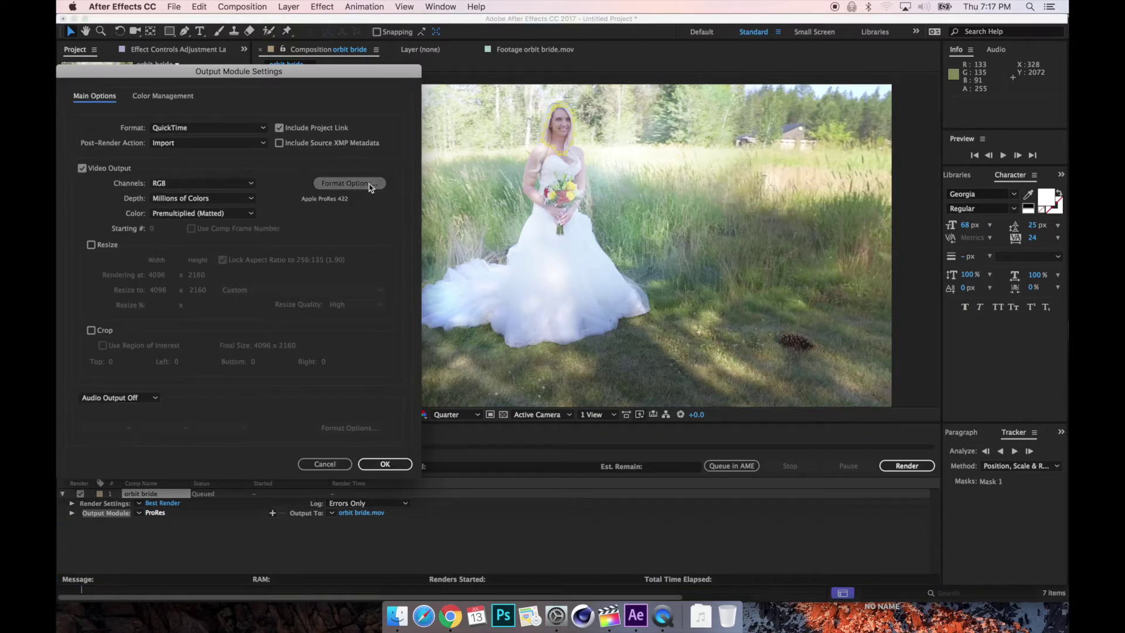
{"action": "left_click", "coordinate": [370, 184]}
{"action": "left_click", "coordinate": [831, 548]}
{"action": "left_click", "coordinate": [385, 465]}
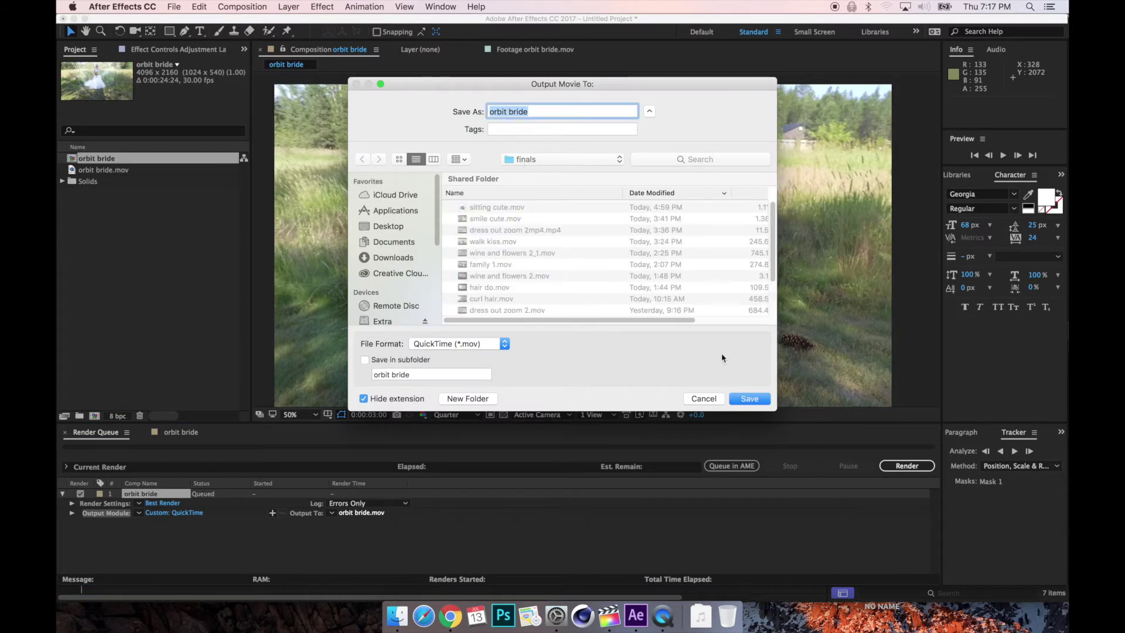
{"action": "left_click", "coordinate": [744, 400]}
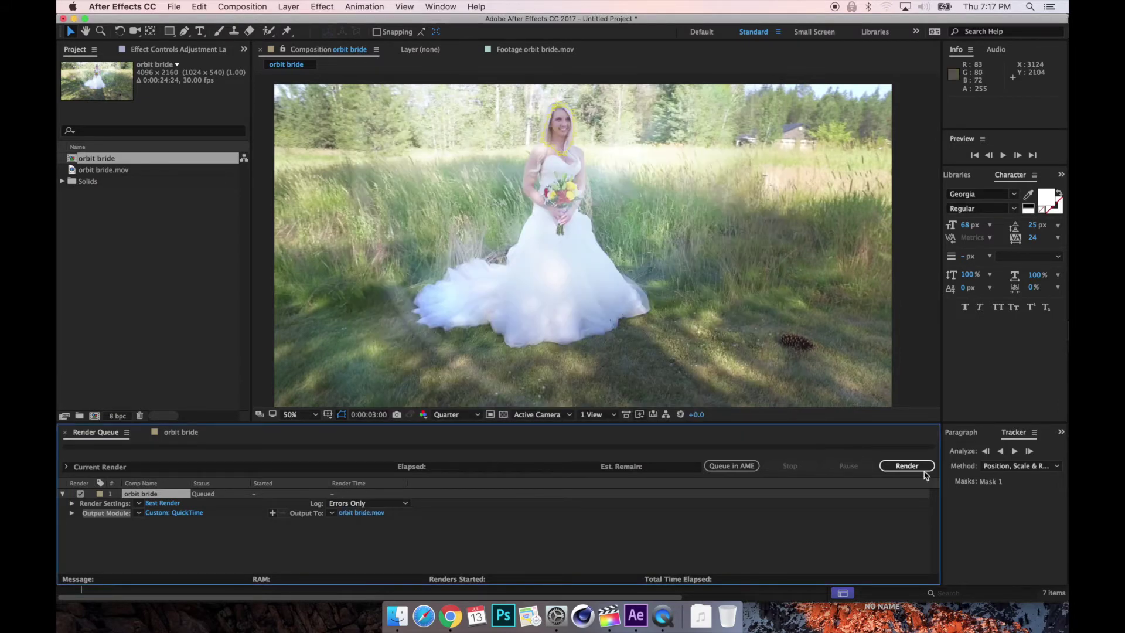
Render orbit bride, then play back the 'final' project timeline in Final Cut Pro
{"action": "left_click", "coordinate": [898, 468]}
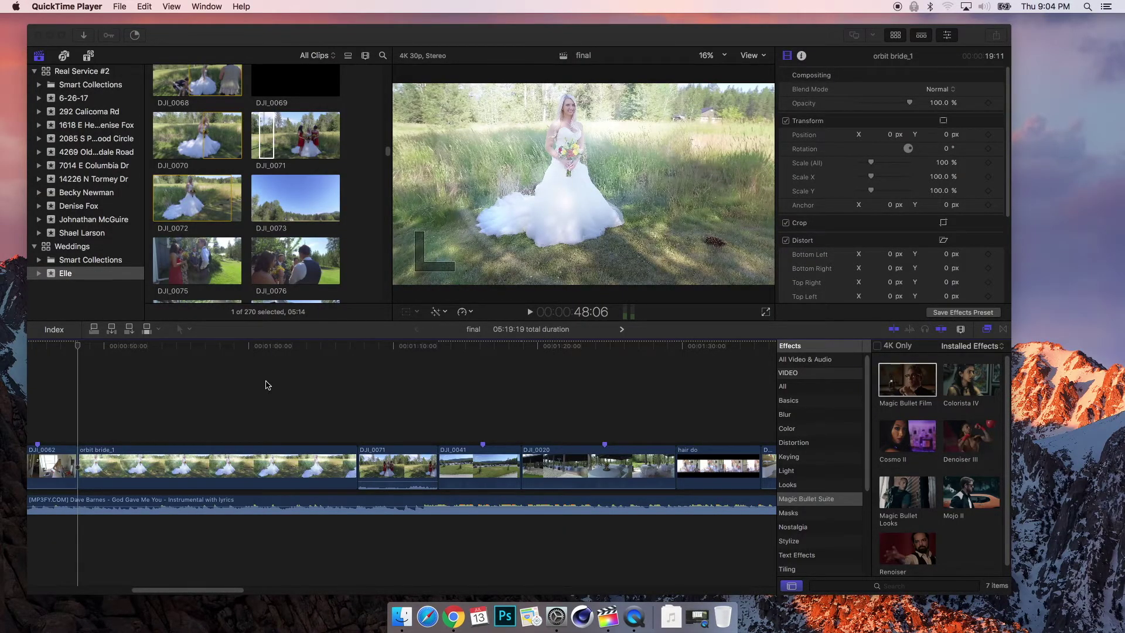
{"action": "left_click", "coordinate": [77, 345]}
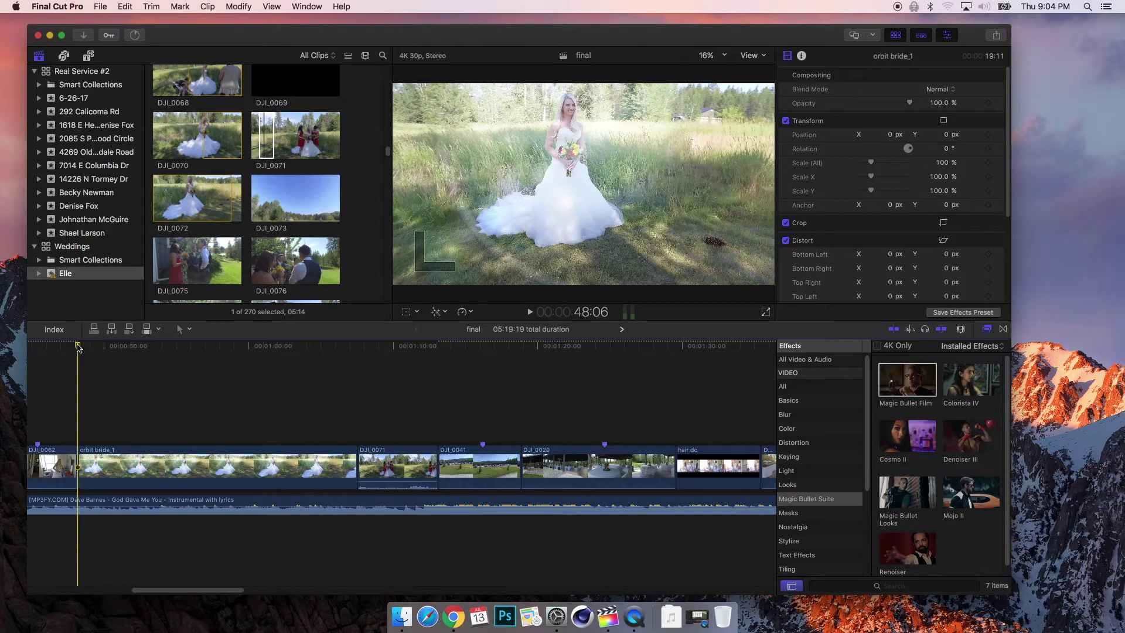
{"action": "key", "text": "space"}
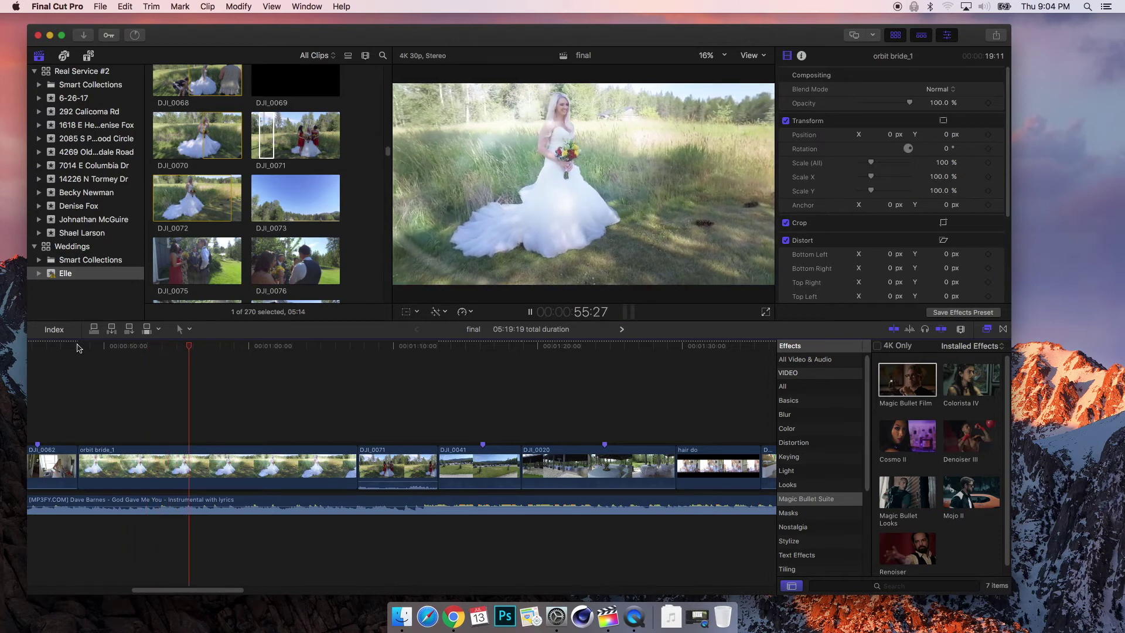
{"action": "key", "text": "space"}
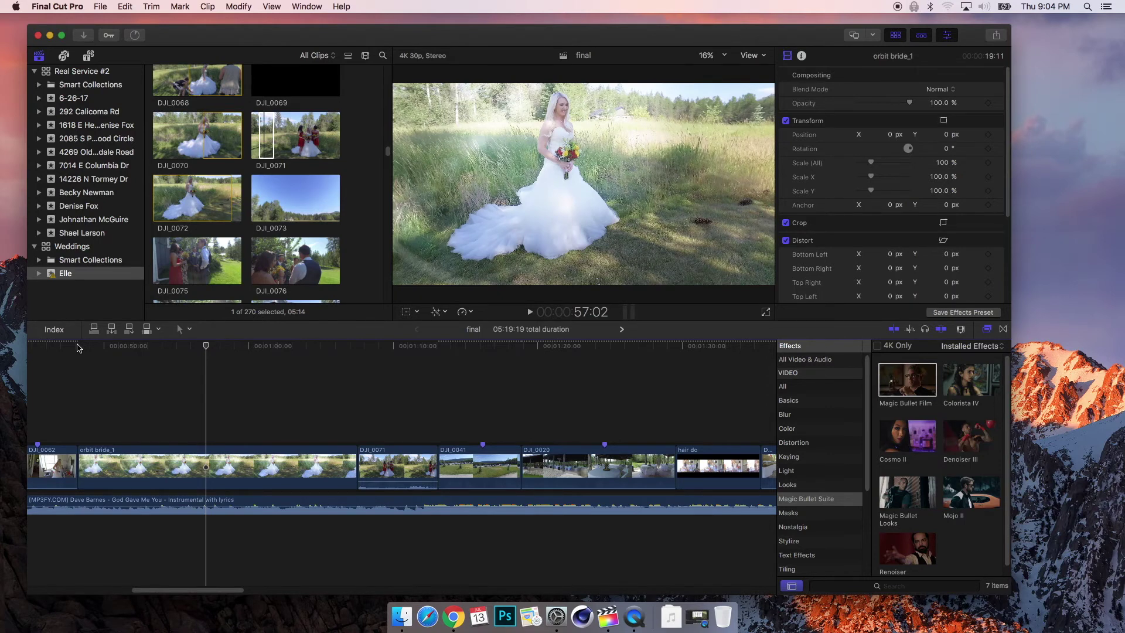
{"action": "key", "text": "space"}
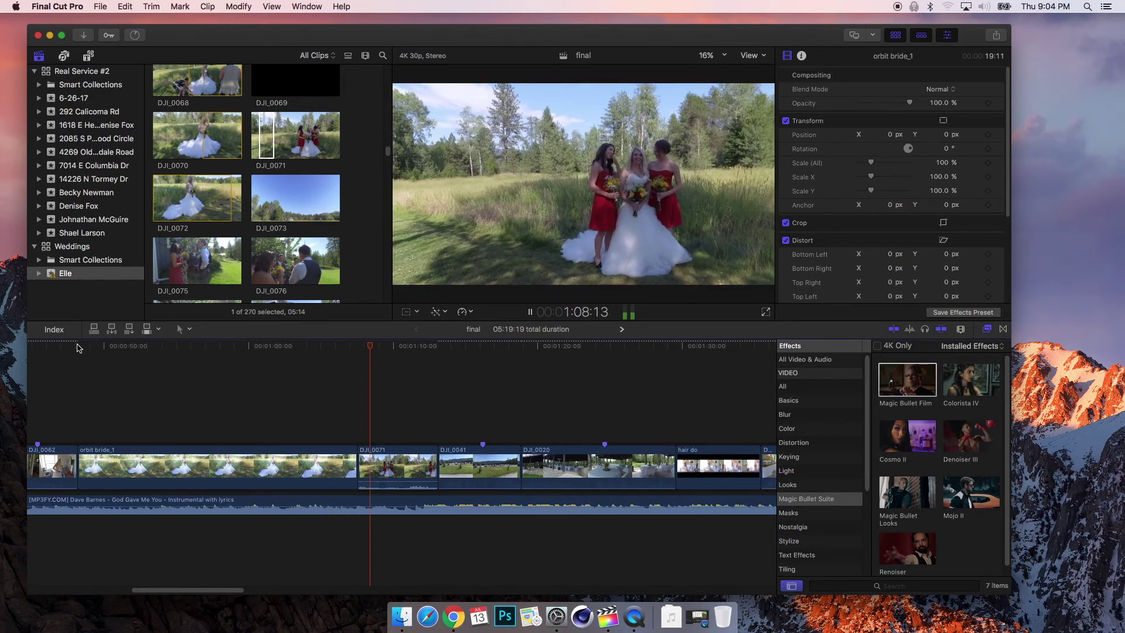
{"action": "key", "text": "space"}
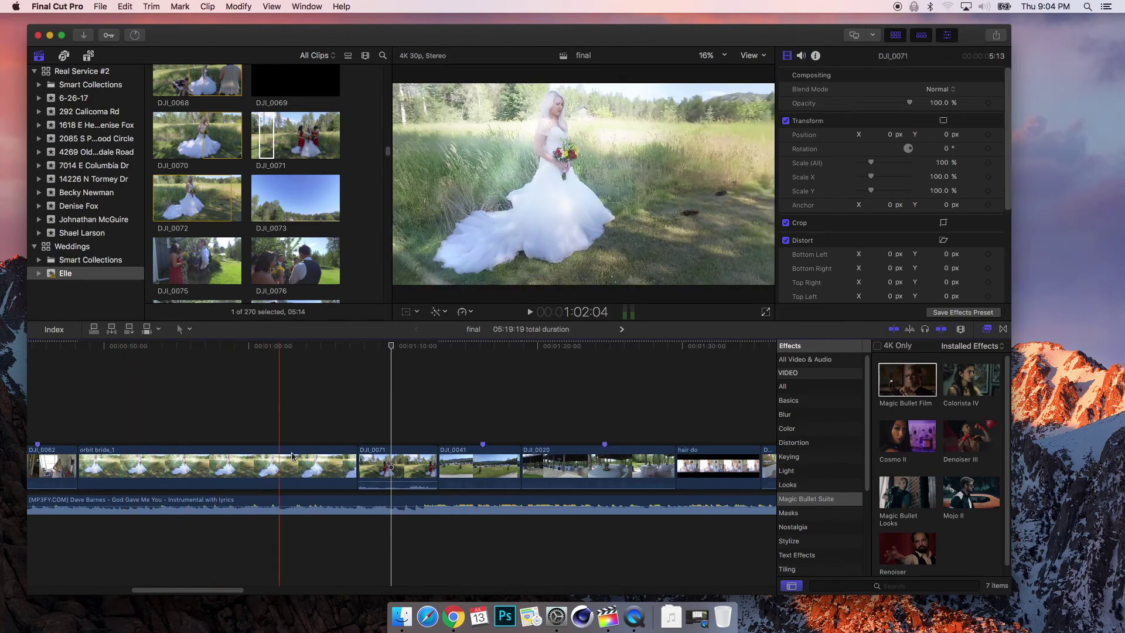
{"action": "key", "text": "super+1"}
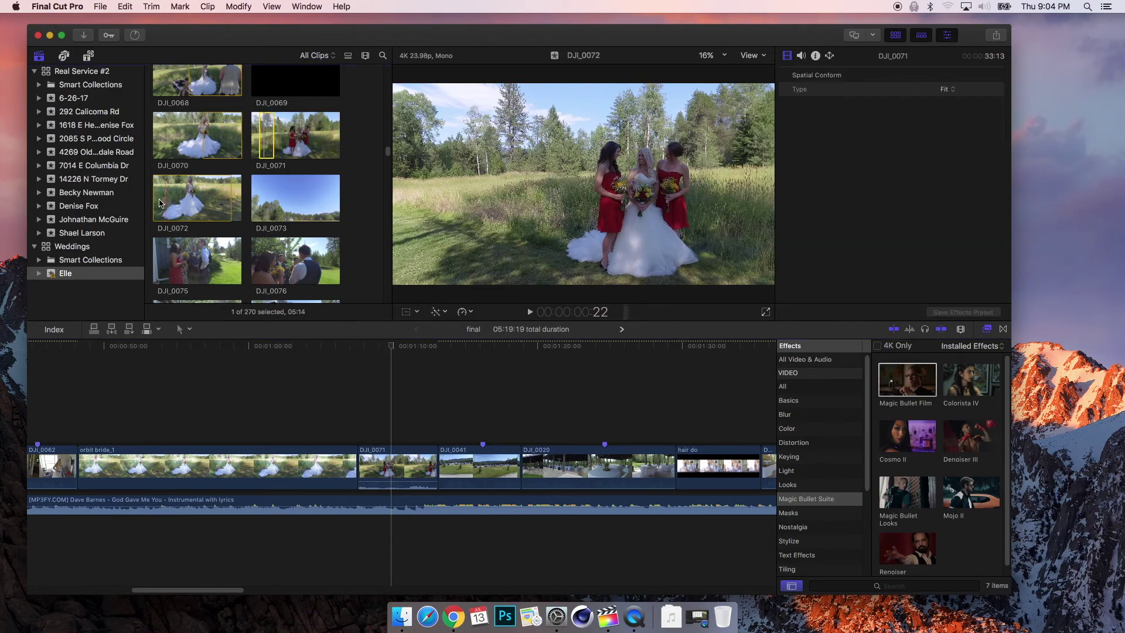